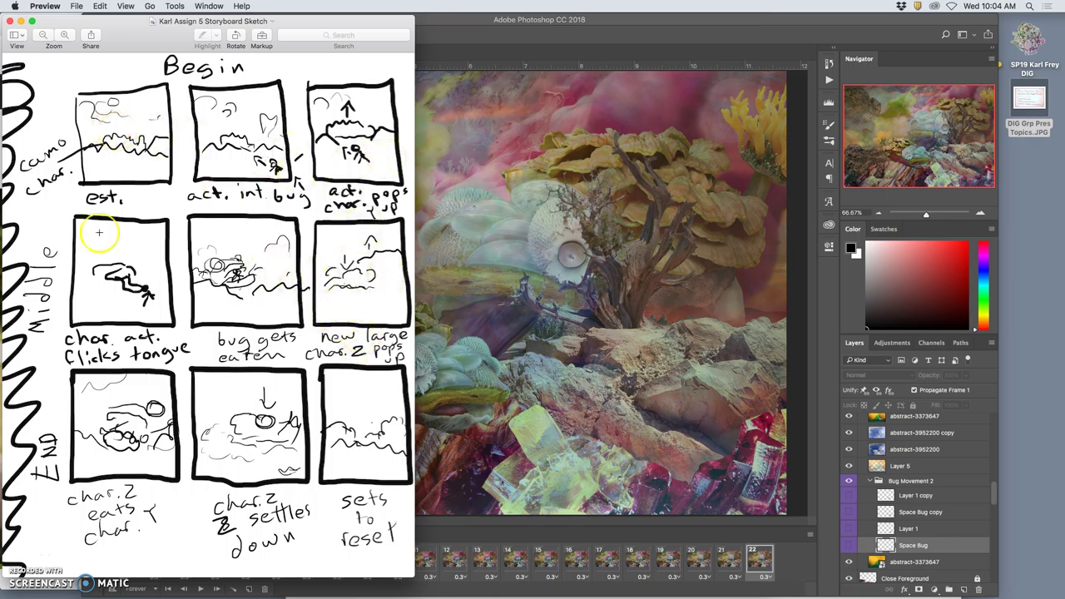
Play the 22-frame bug animation in Photoshop, briefly checking it against the Preview storyboard
{"action": "left_click", "coordinate": [553, 435]}
{"action": "left_click", "coordinate": [200, 589]}
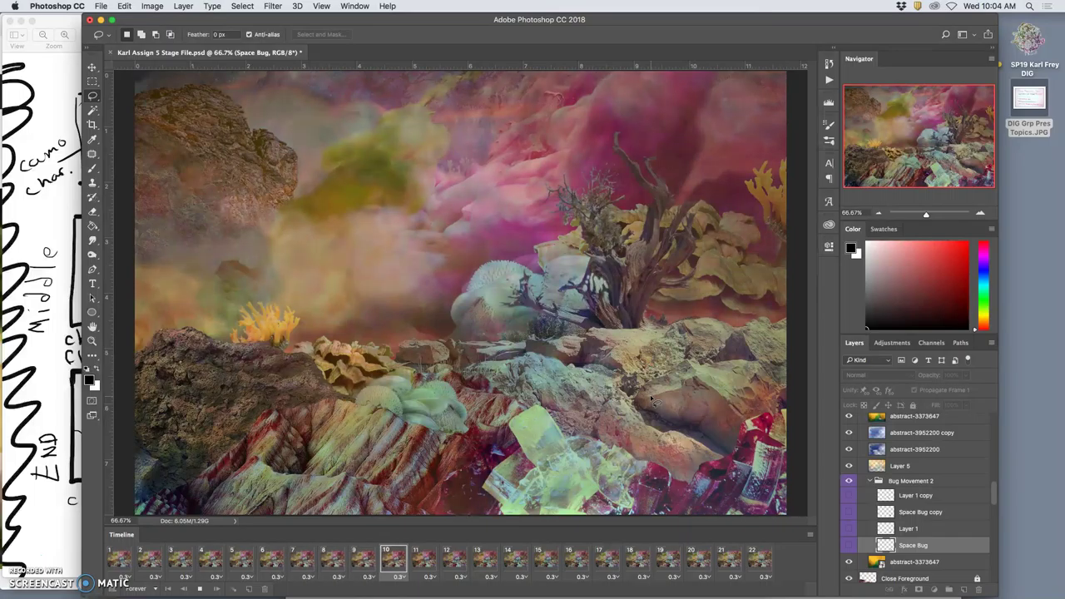
{"action": "left_click", "coordinate": [62, 285]}
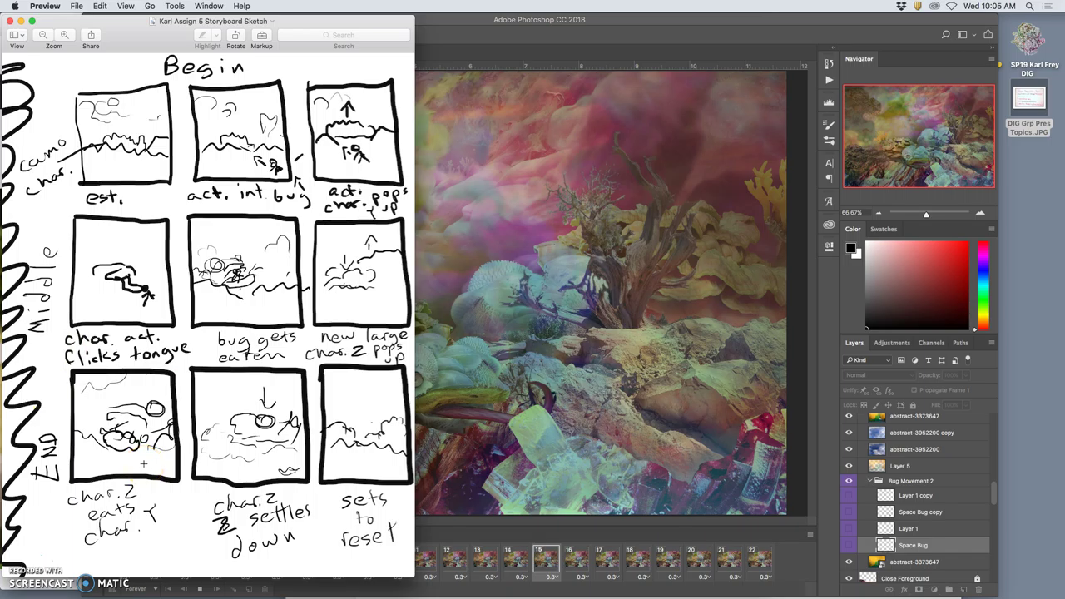
{"action": "left_click", "coordinate": [523, 310]}
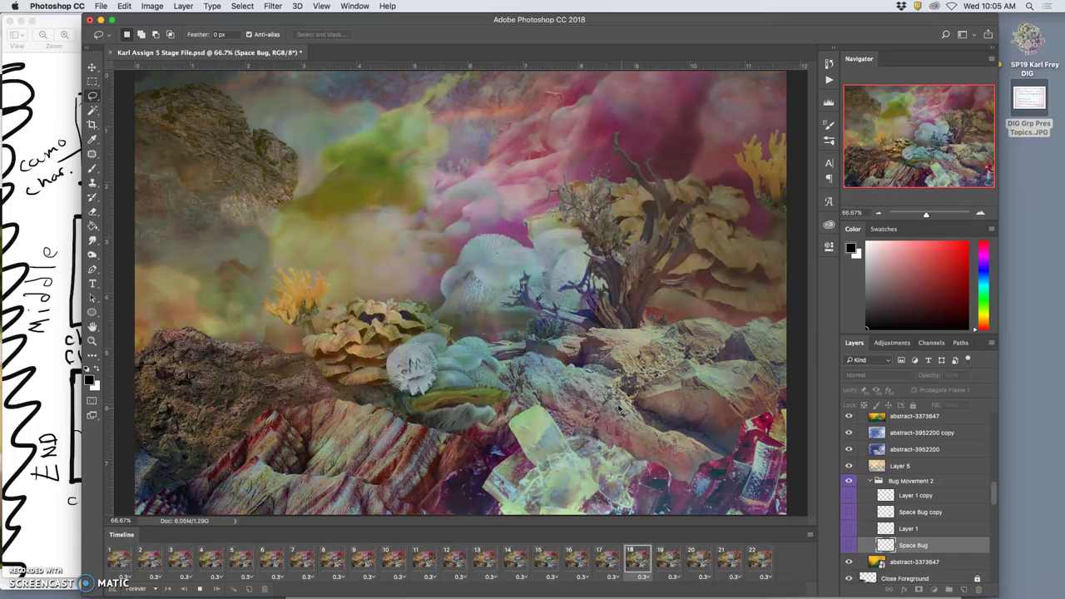
Stop playback on frame 13, compare it with frame 12, and select frames 13 through 20
{"action": "left_click", "coordinate": [566, 387]}
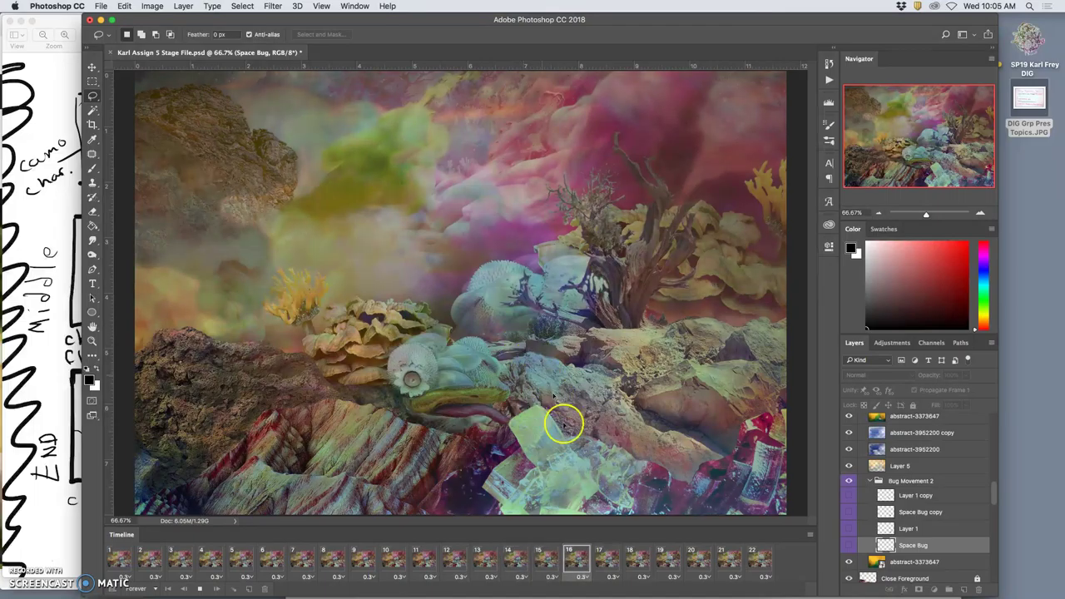
{"action": "left_click", "coordinate": [476, 559]}
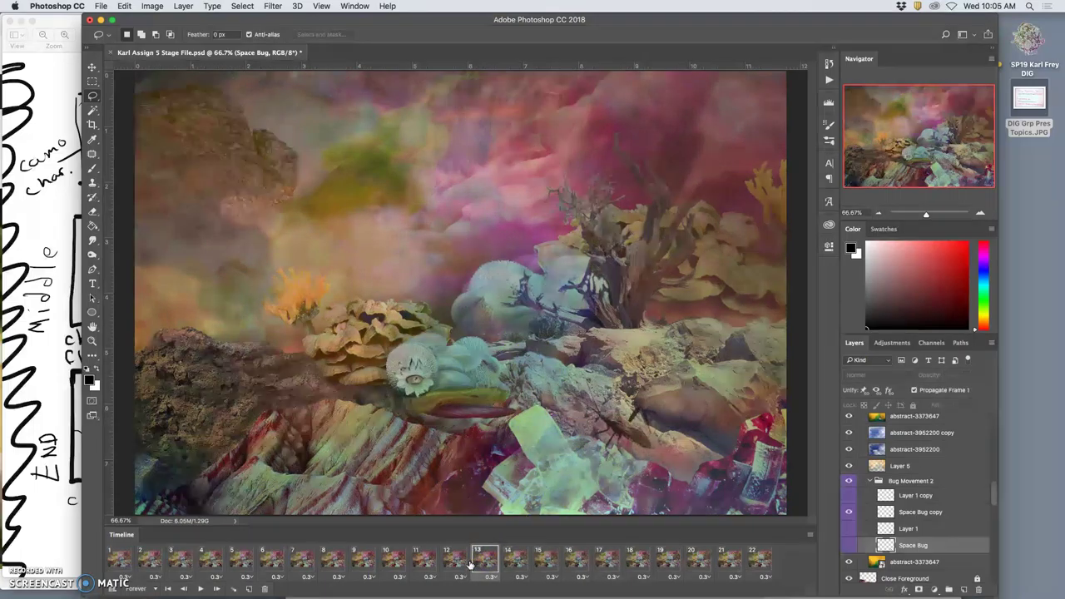
{"action": "left_click", "coordinate": [460, 562]}
{"action": "left_click", "coordinate": [484, 562]}
{"action": "left_click_drag", "start_coordinate": [487, 564], "coordinate": [542, 573]}
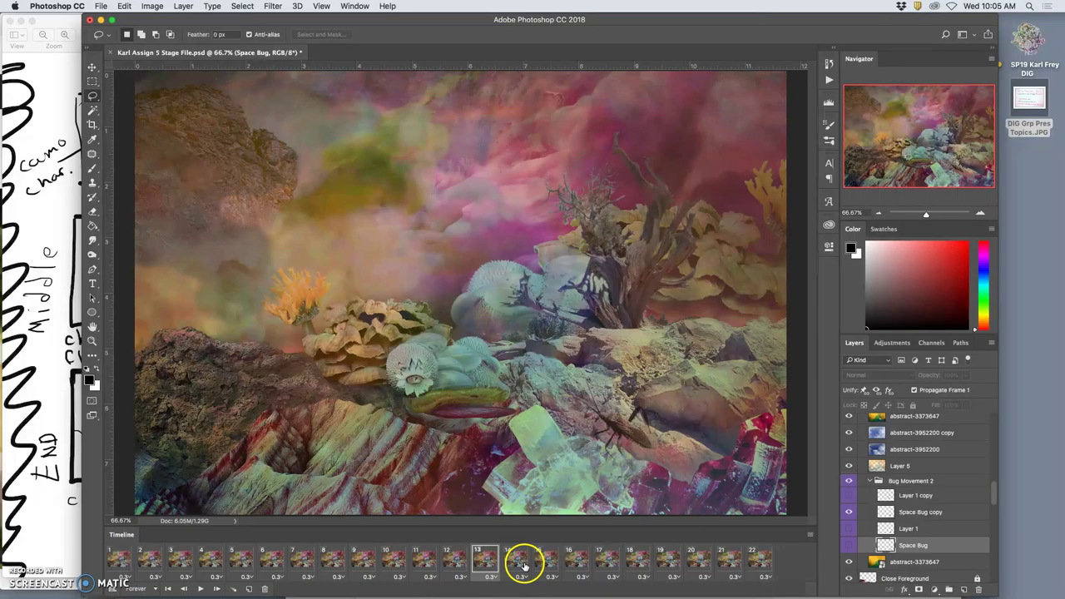
{"action": "left_click_drag", "start_coordinate": [496, 570], "coordinate": [599, 562]}
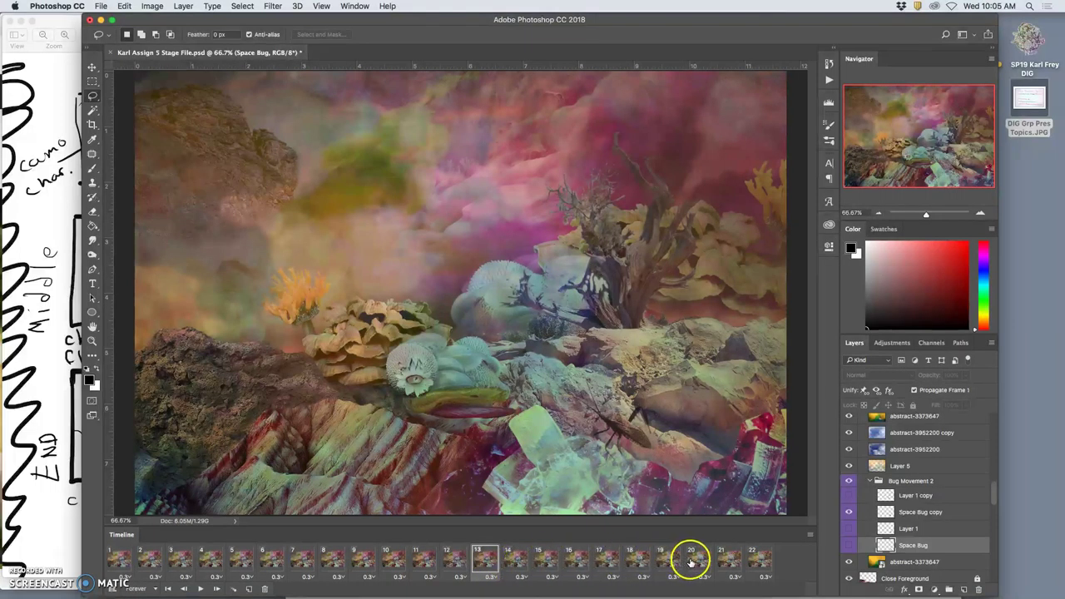
{"action": "left_click_drag", "start_coordinate": [699, 563], "coordinate": [699, 564]}
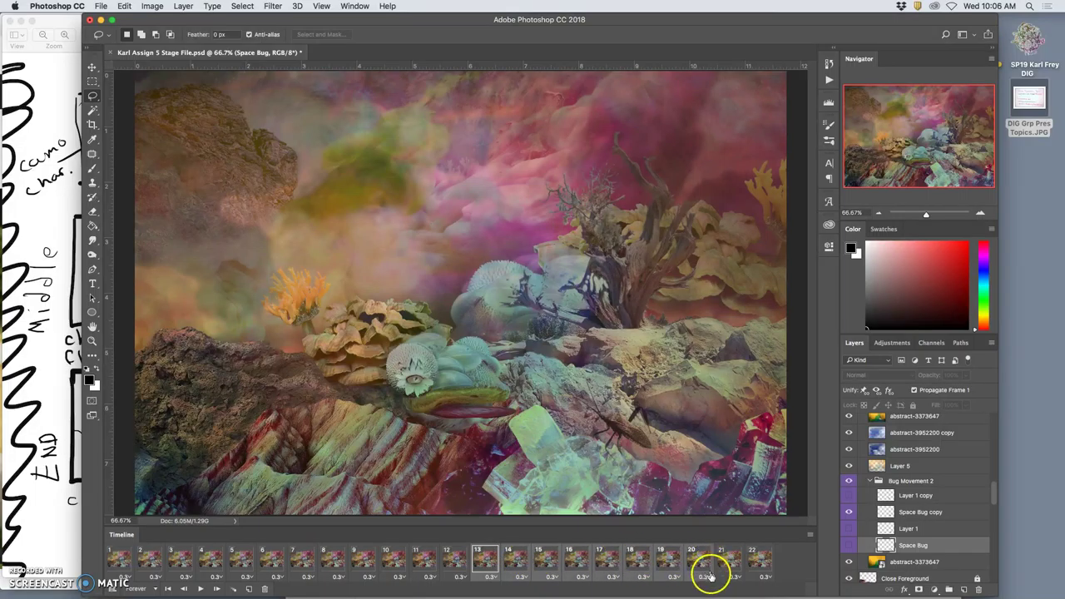
Set the selected frames to a 0.2-second delay and replay the animation from frame 6
{"action": "left_click", "coordinate": [705, 577]}
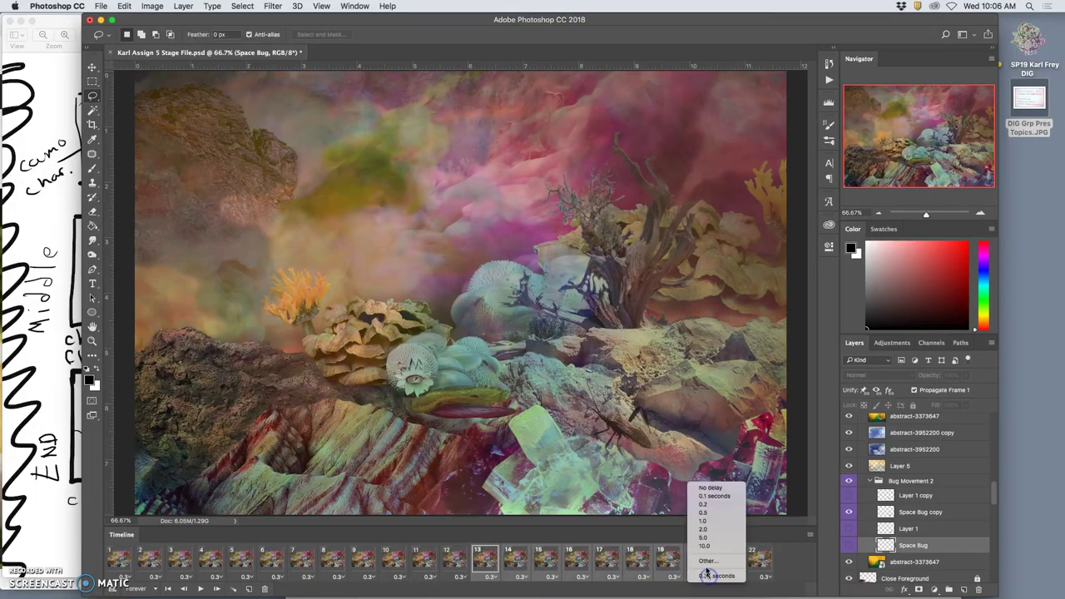
{"action": "left_click", "coordinate": [702, 507]}
{"action": "left_click_drag", "start_coordinate": [386, 546], "coordinate": [233, 559]}
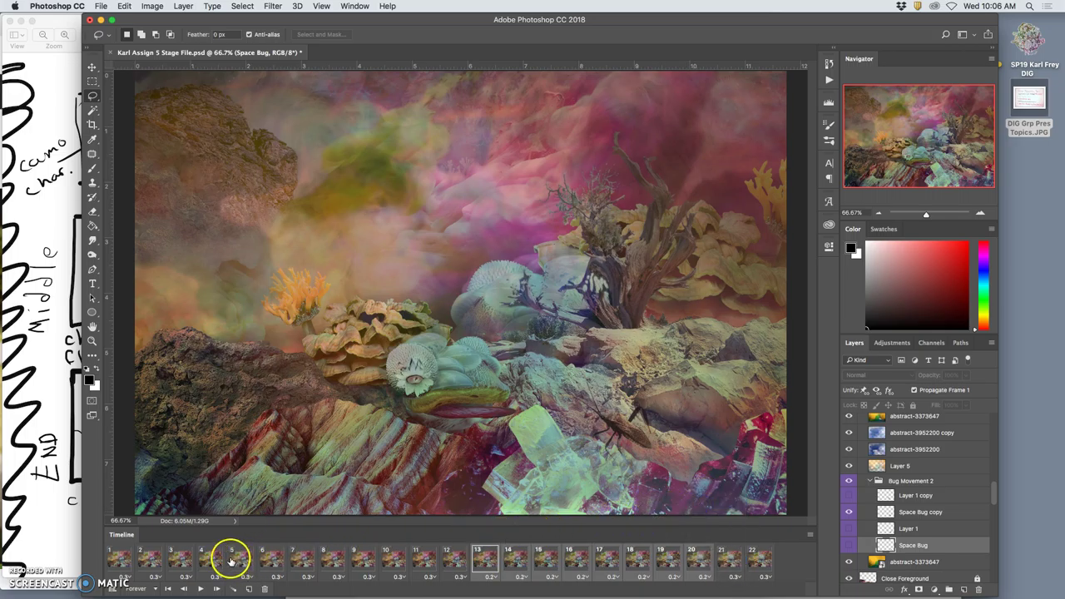
{"action": "left_click", "coordinate": [282, 559]}
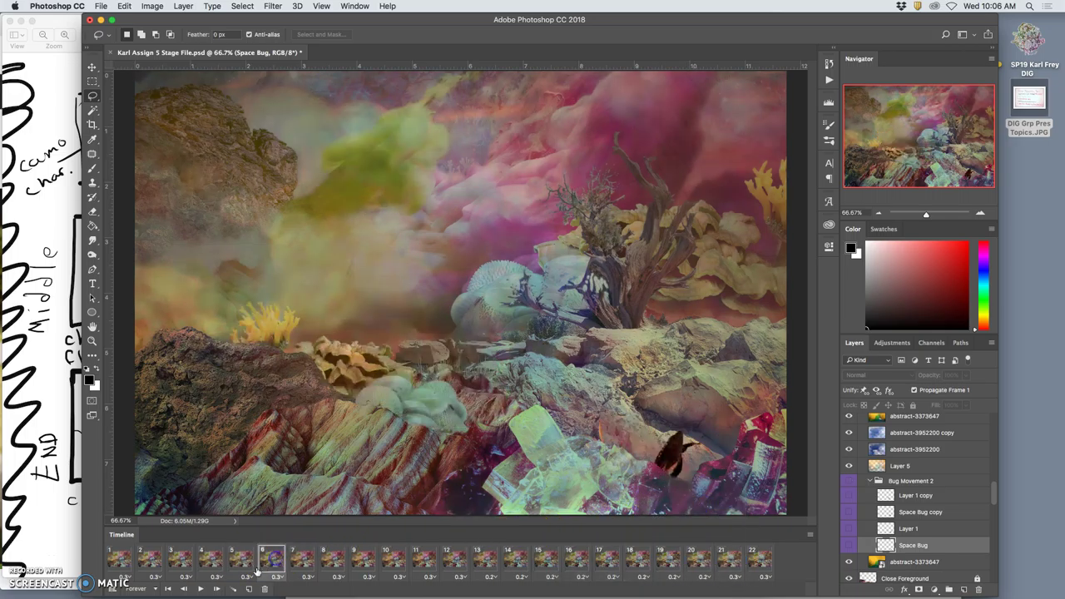
{"action": "left_click", "coordinate": [200, 589]}
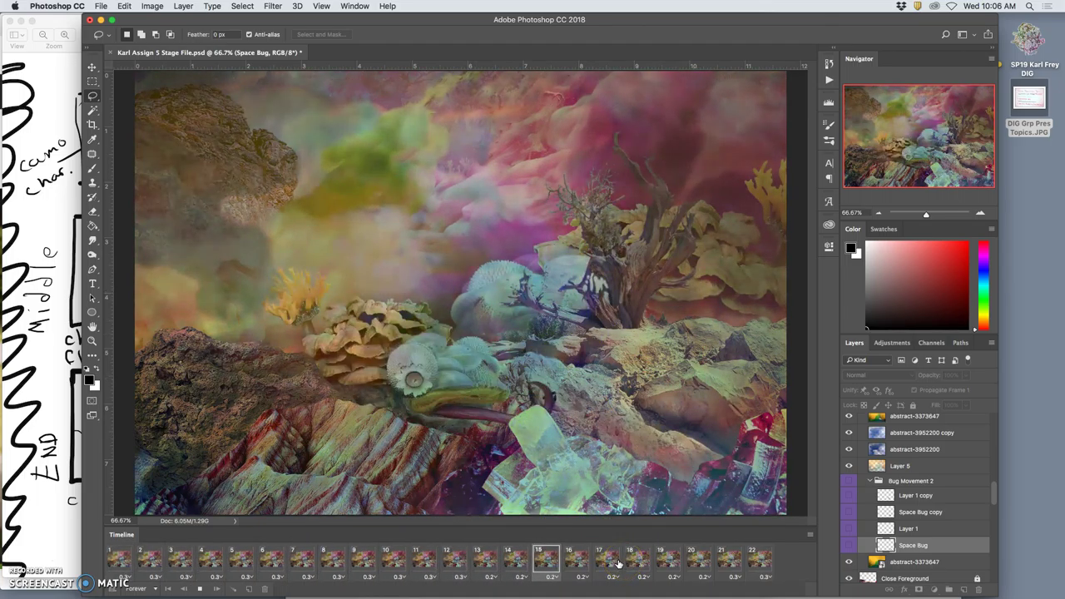
Stop playback and step between frames 13, 14 and 15 to find the catch moment
{"action": "left_click", "coordinate": [596, 562]}
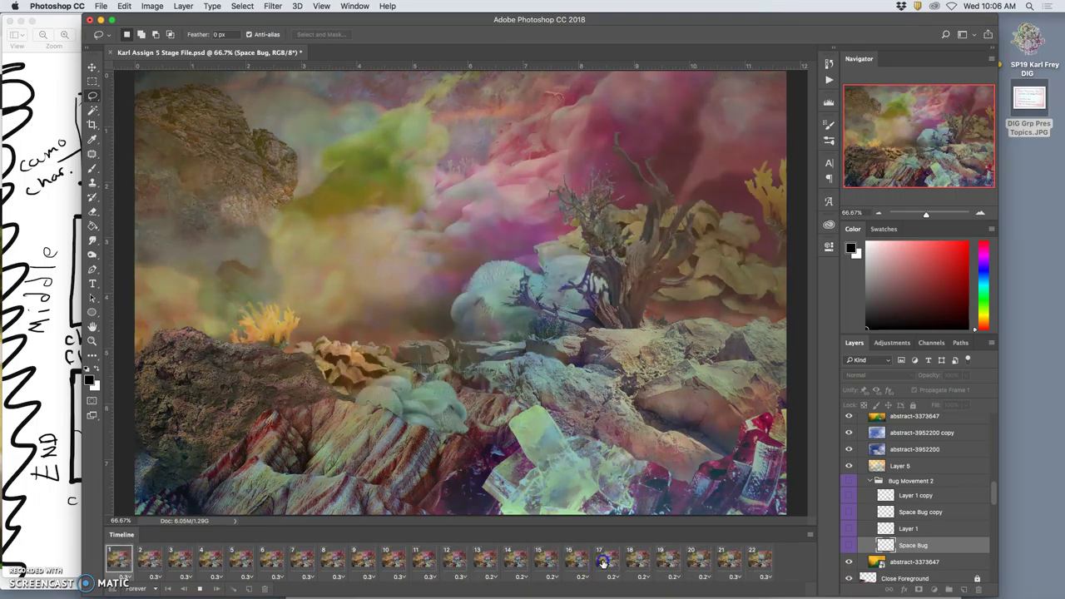
{"action": "left_click", "coordinate": [551, 563]}
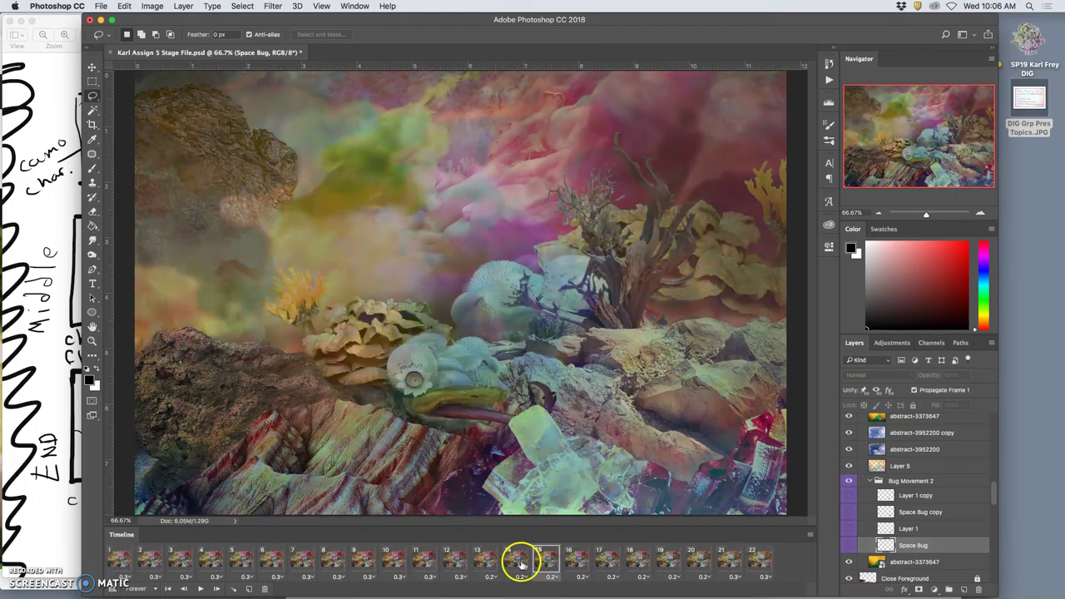
{"action": "left_click", "coordinate": [520, 563]}
{"action": "left_click", "coordinate": [491, 563]}
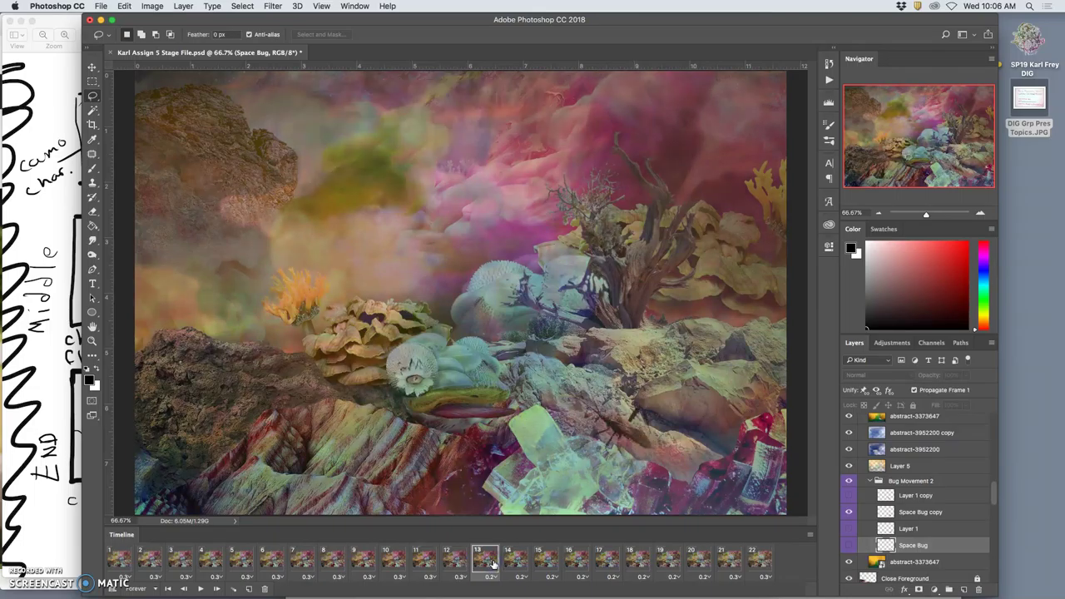
{"action": "left_click", "coordinate": [516, 563]}
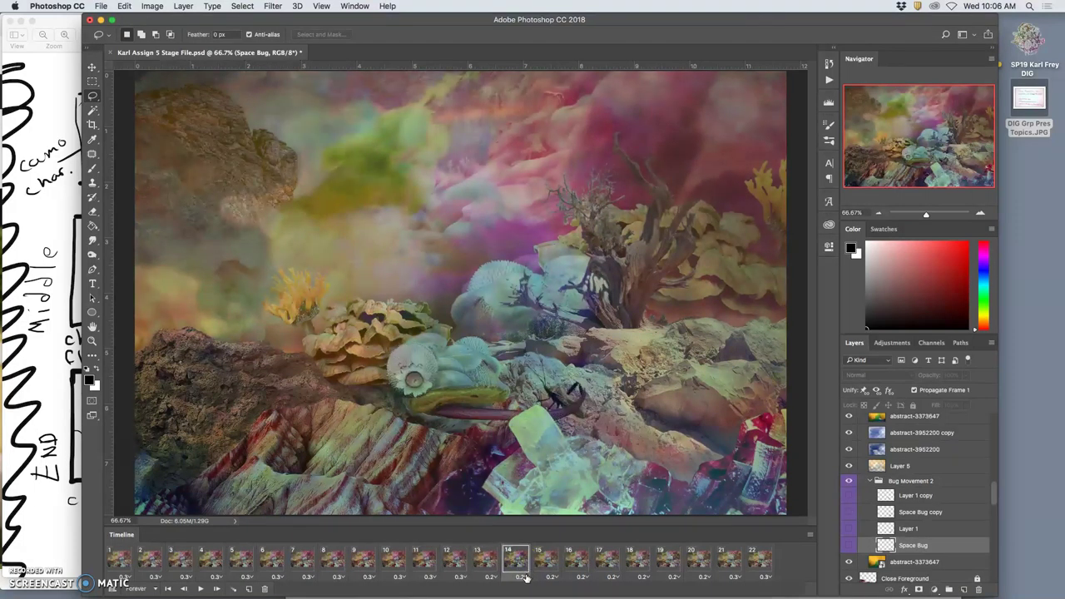
Give frames 14 and 15 custom delays of 0.15 seconds each
{"action": "left_click", "coordinate": [524, 576]}
{"action": "left_click", "coordinate": [528, 508]}
{"action": "left_click", "coordinate": [524, 574]}
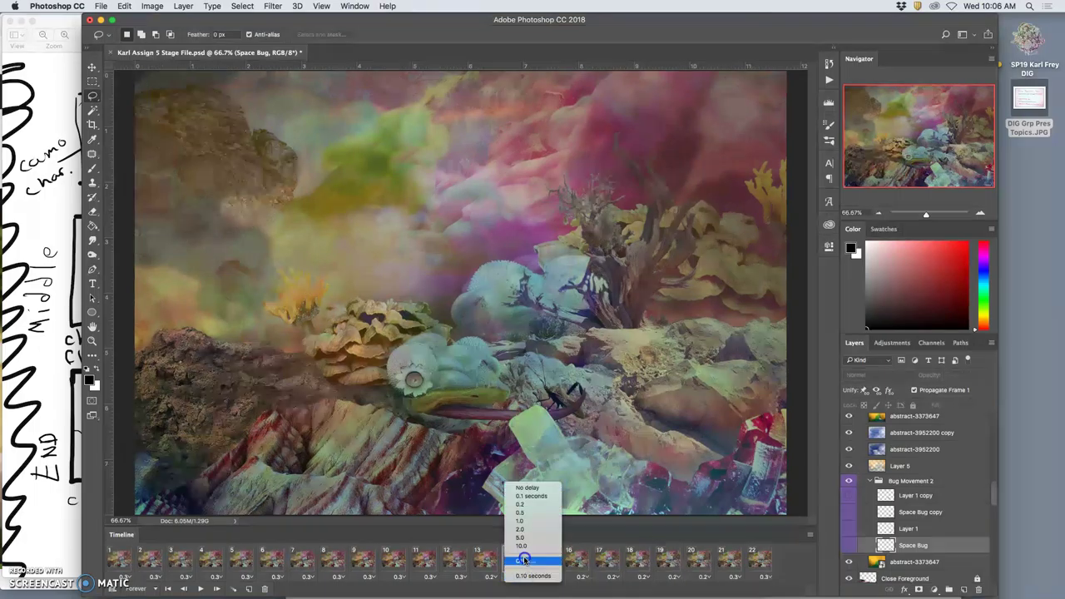
{"action": "left_click", "coordinate": [524, 560]}
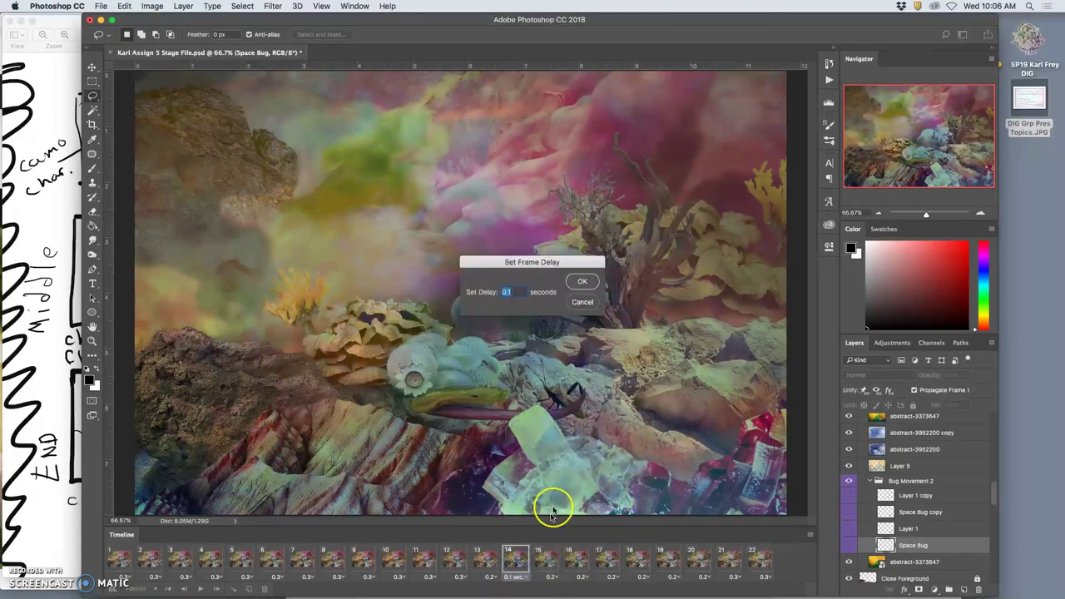
{"action": "type", "text": ".15"}
{"action": "left_click", "coordinate": [580, 283]}
{"action": "left_click", "coordinate": [553, 577]}
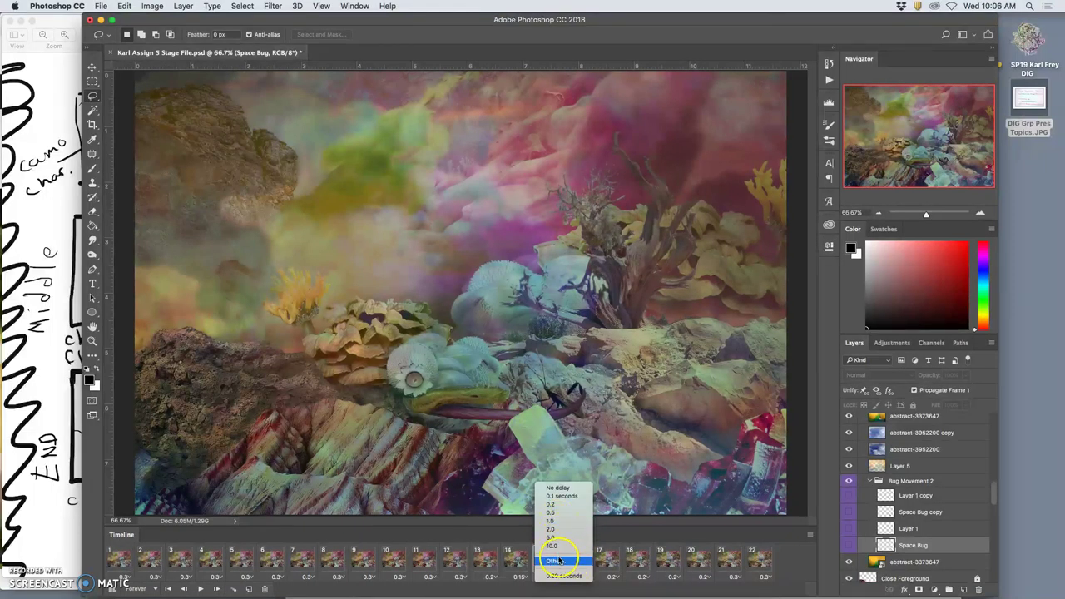
{"action": "left_click", "coordinate": [555, 563]}
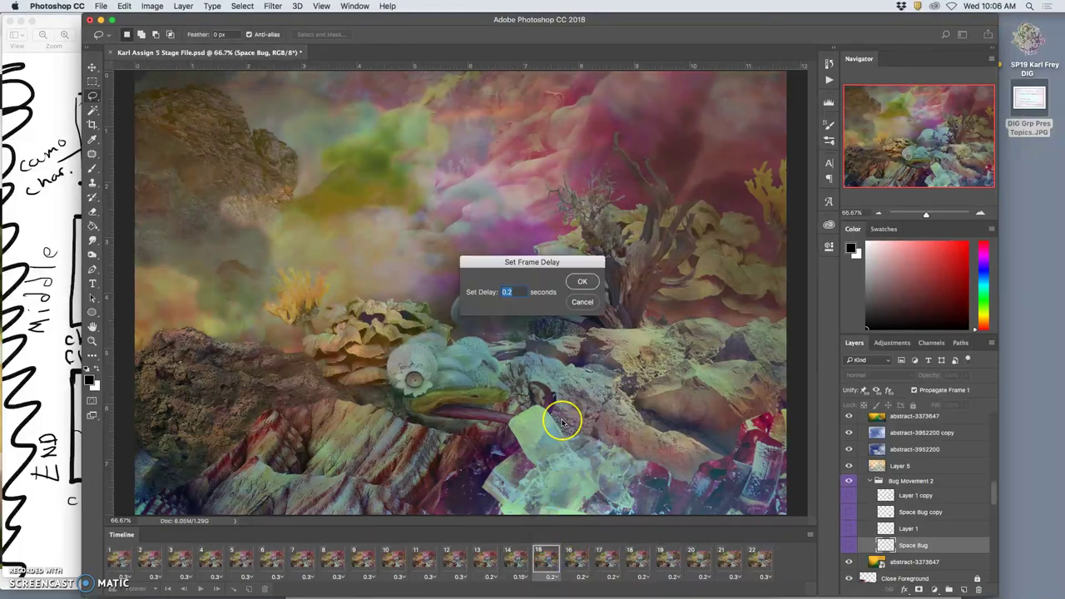
{"action": "left_click", "coordinate": [583, 282]}
Step through frames 14 to 18 to review the quicker snatch
{"action": "left_click", "coordinate": [576, 564]}
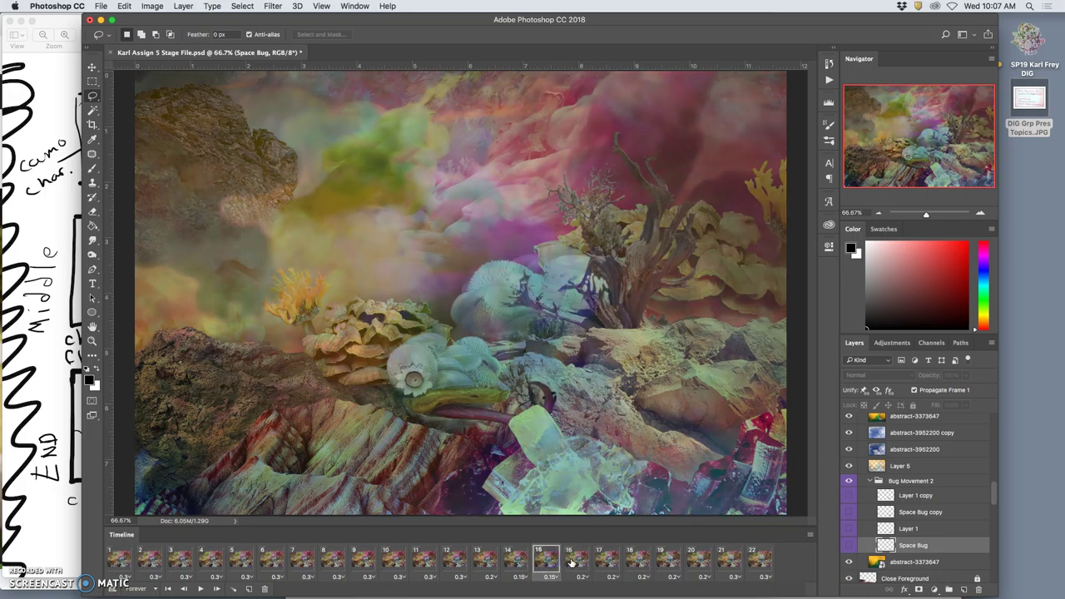
{"action": "left_click", "coordinate": [516, 561]}
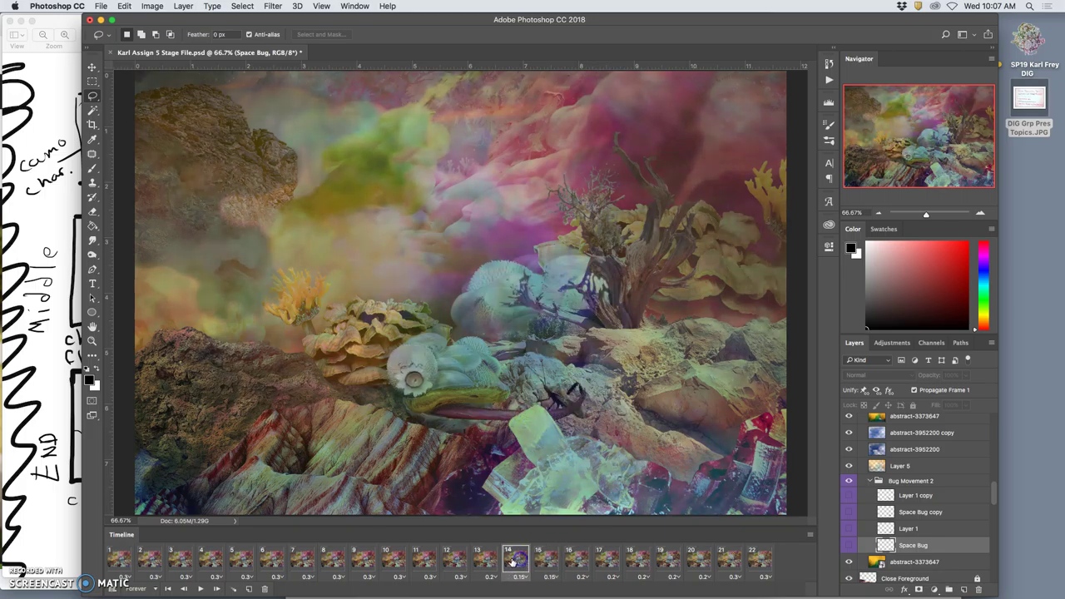
{"action": "left_click", "coordinate": [540, 562]}
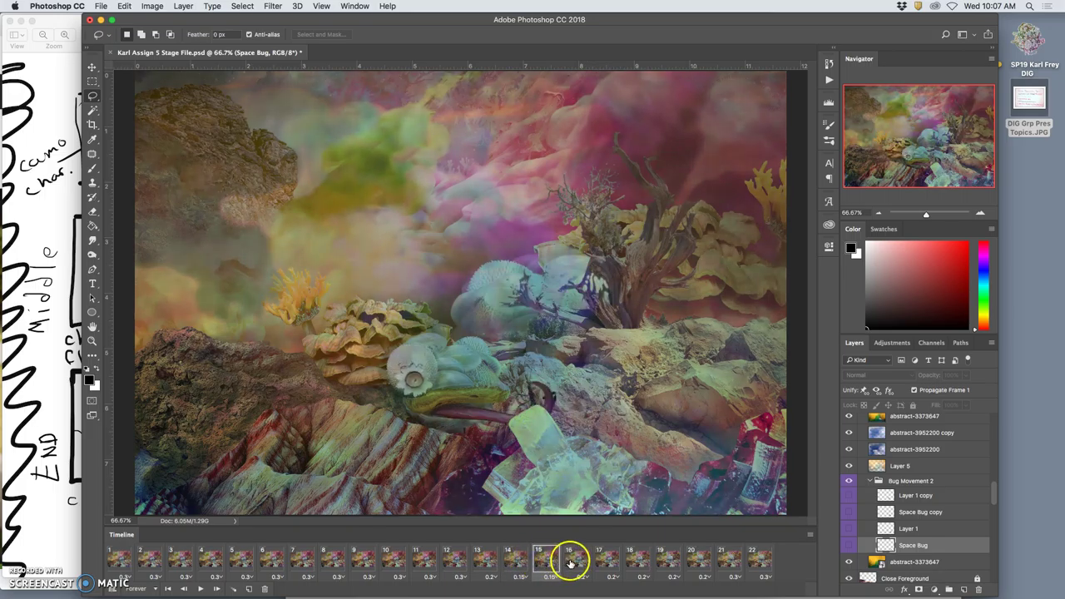
{"action": "left_click", "coordinate": [571, 562]}
{"action": "left_click", "coordinate": [602, 563]}
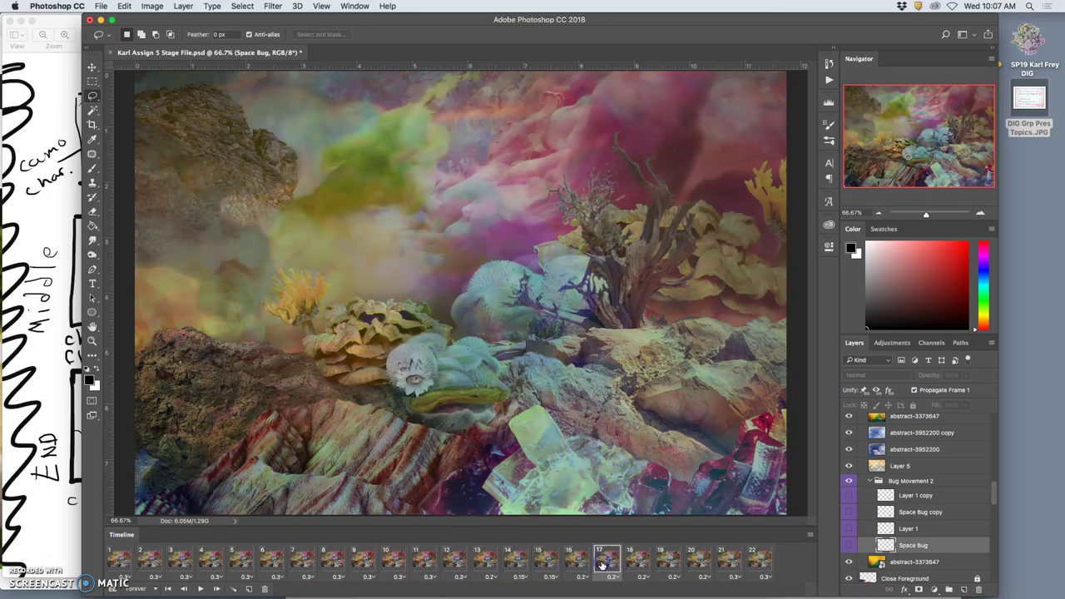
{"action": "left_click", "coordinate": [637, 563]}
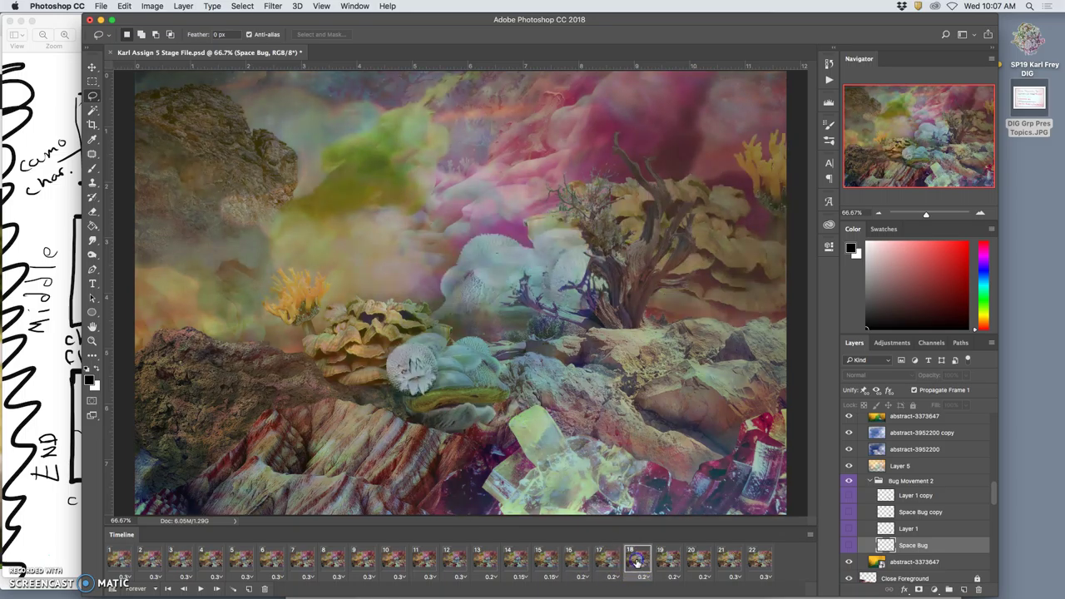
Set custom delays of 0.25 s on frame 18 and 0.3 s on frame 19
{"action": "left_click", "coordinate": [641, 569]}
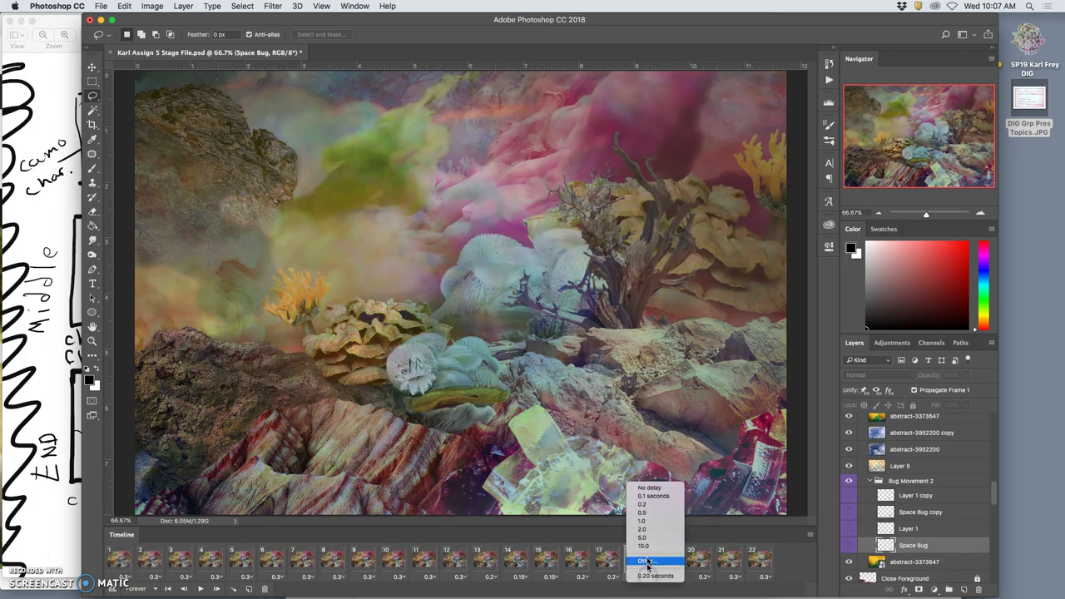
{"action": "left_click", "coordinate": [620, 450]}
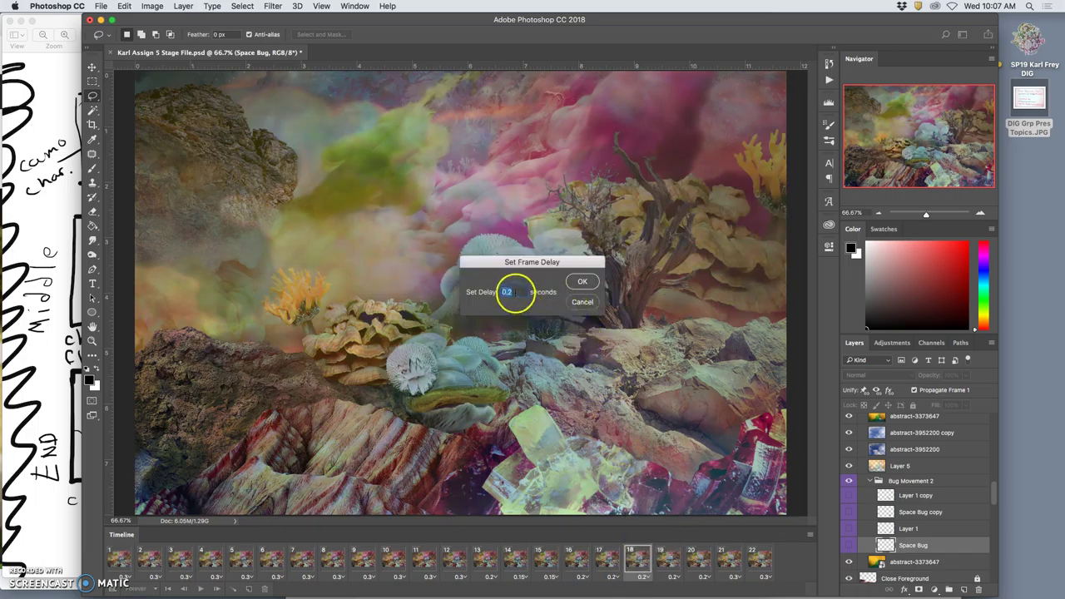
{"action": "left_click", "coordinate": [582, 282]}
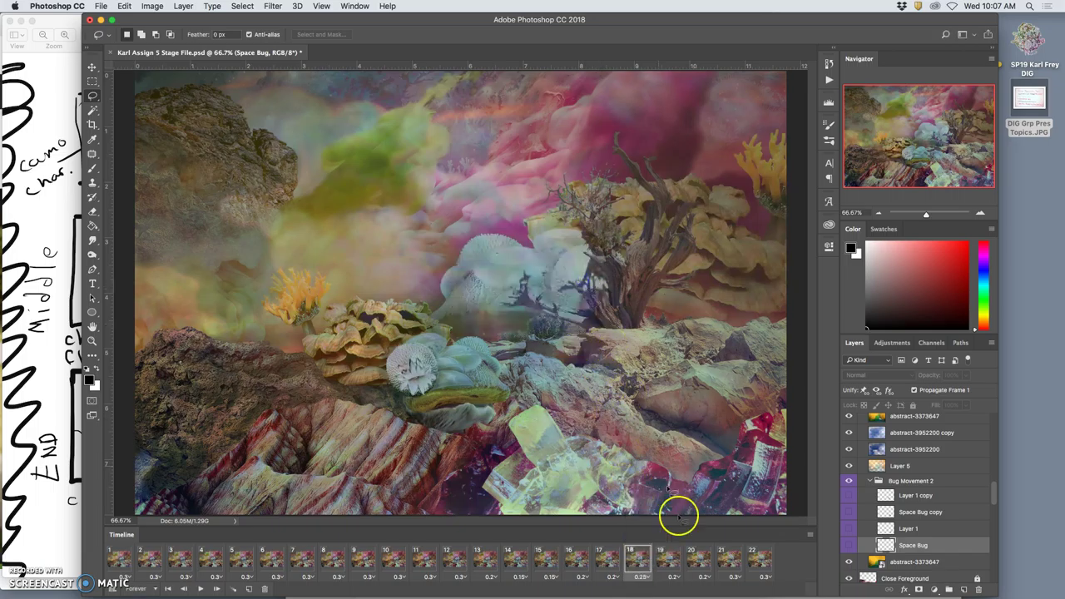
{"action": "left_click", "coordinate": [676, 577]}
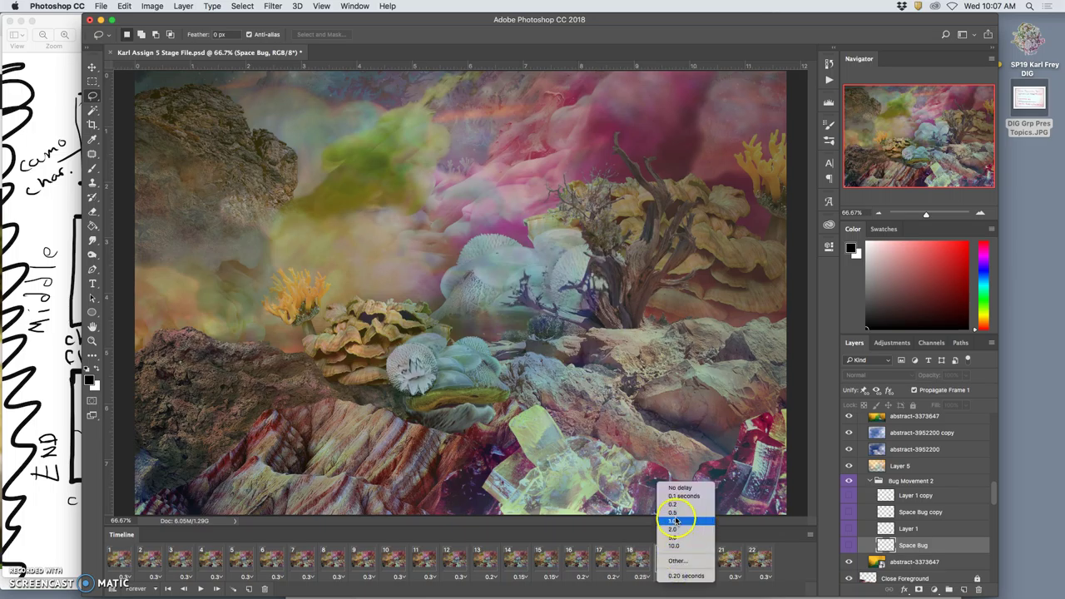
{"action": "left_click", "coordinate": [732, 565]}
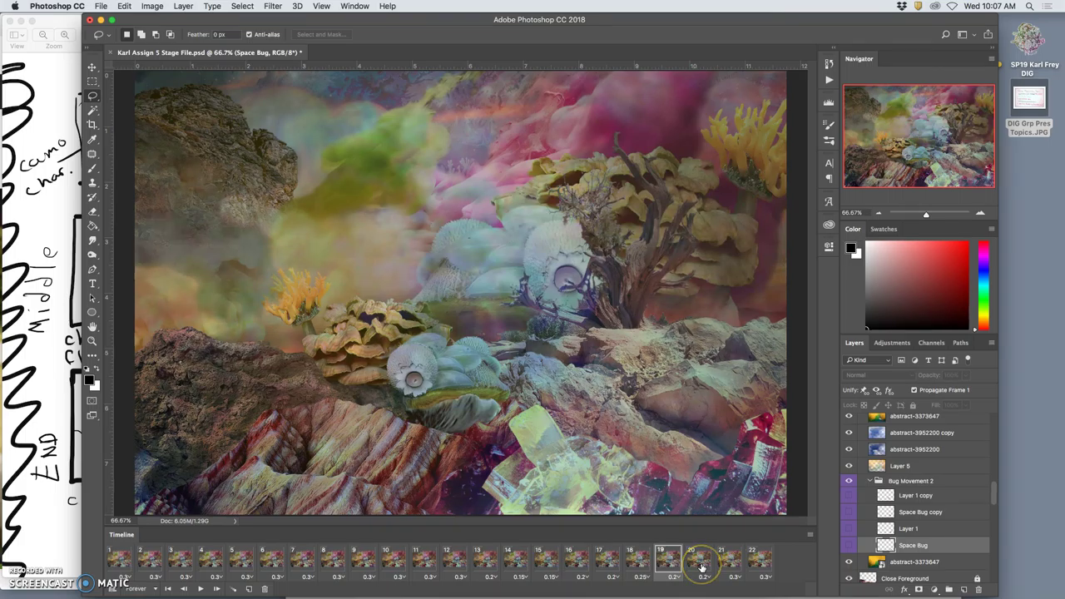
{"action": "left_click", "coordinate": [678, 581]}
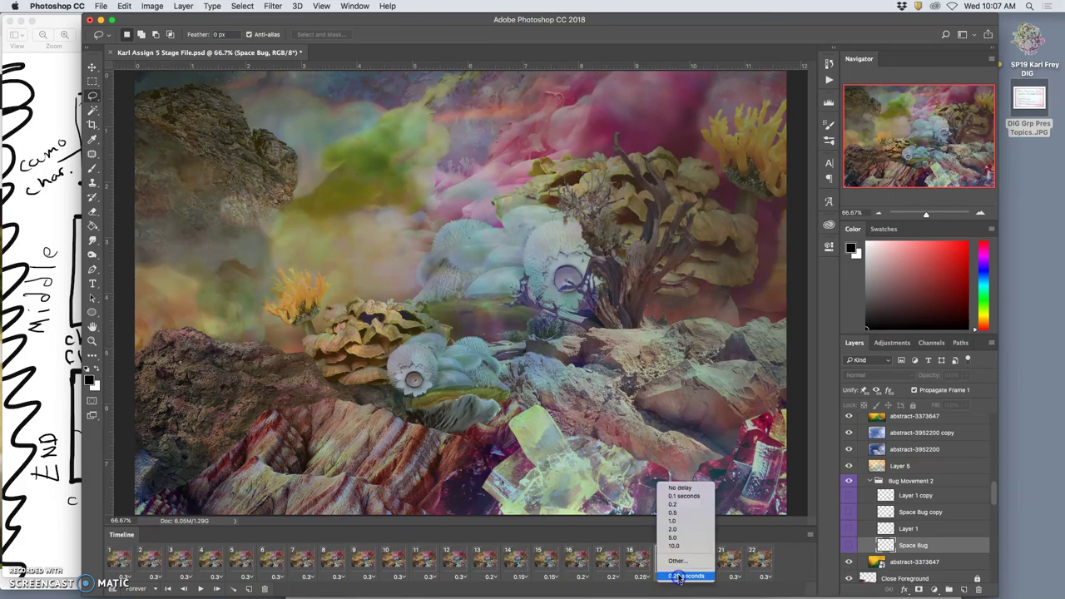
{"action": "left_click", "coordinate": [685, 557]}
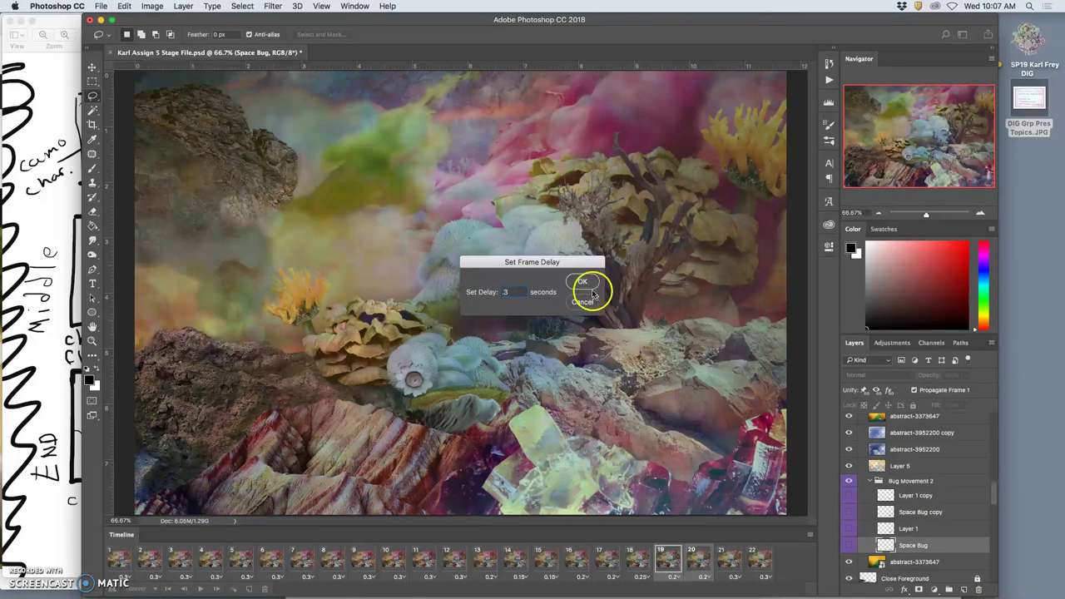
{"action": "left_click", "coordinate": [585, 284]}
Set the final frame 22 to a 0.2-second delay
{"action": "left_click", "coordinate": [722, 562]}
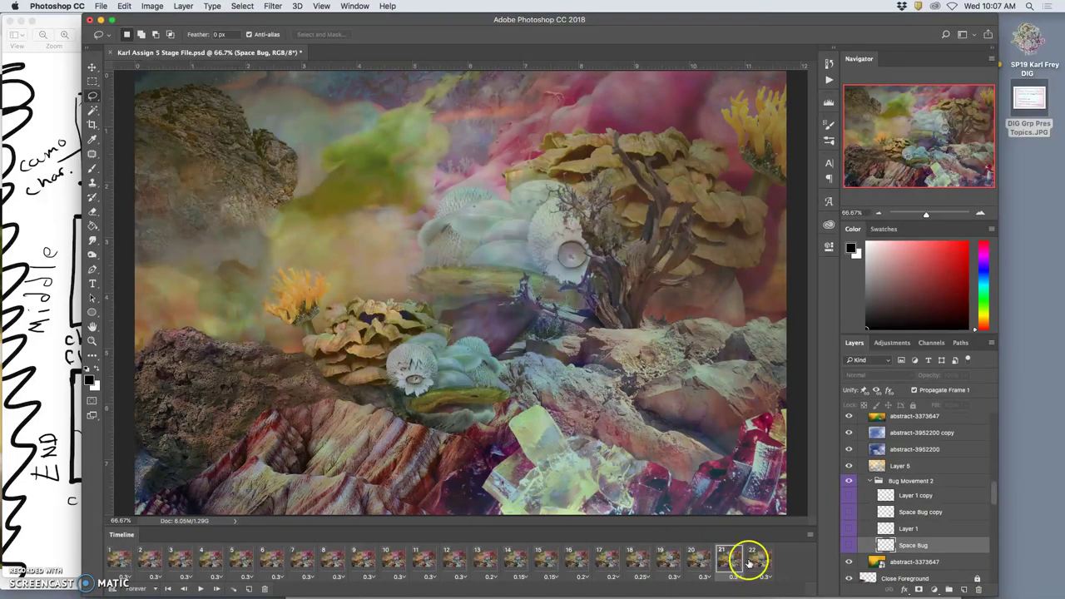
{"action": "left_click", "coordinate": [755, 562]}
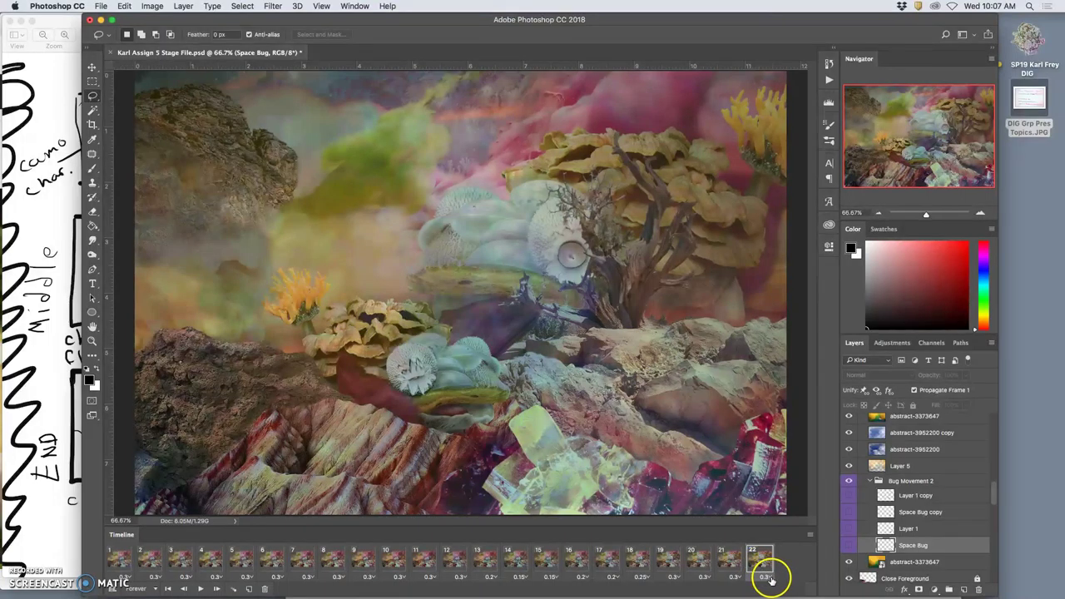
{"action": "left_click", "coordinate": [766, 577]}
{"action": "left_click", "coordinate": [767, 510]}
{"action": "left_click", "coordinate": [202, 589]}
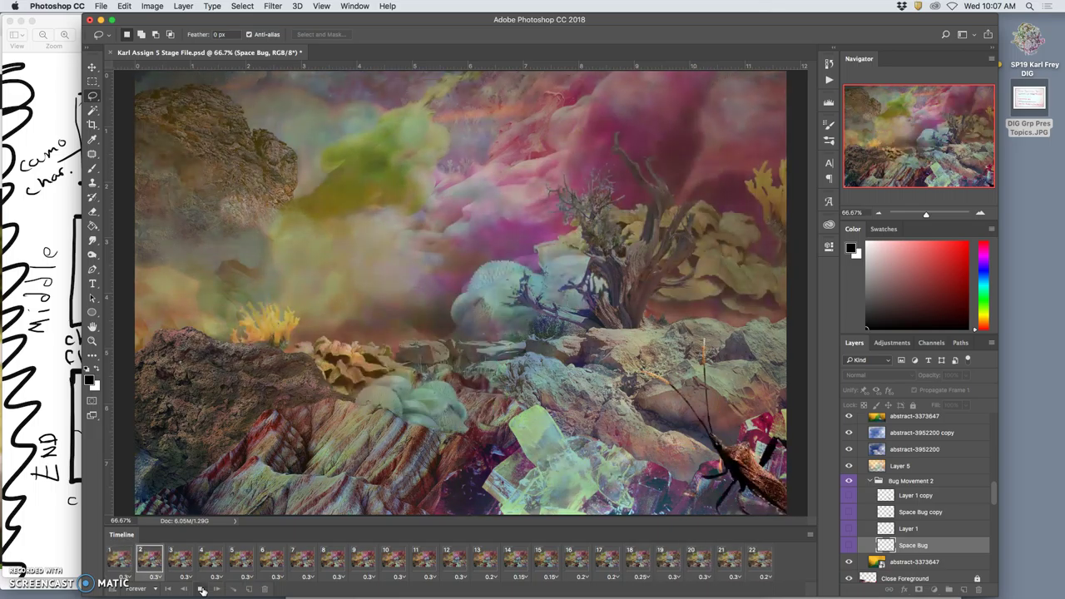
{"action": "left_click", "coordinate": [201, 589]}
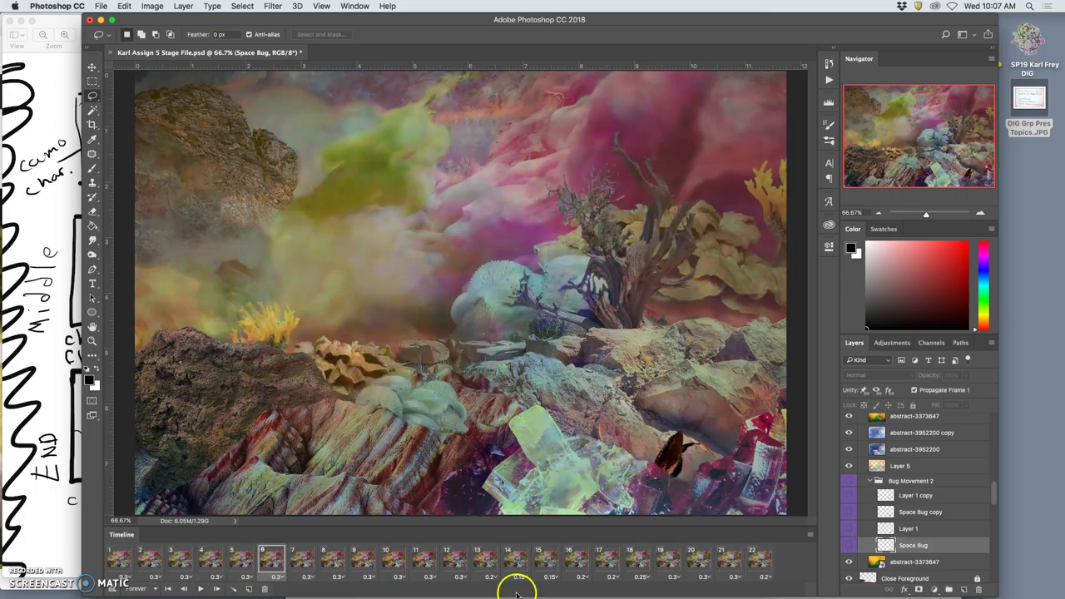
{"action": "left_click", "coordinate": [755, 563]}
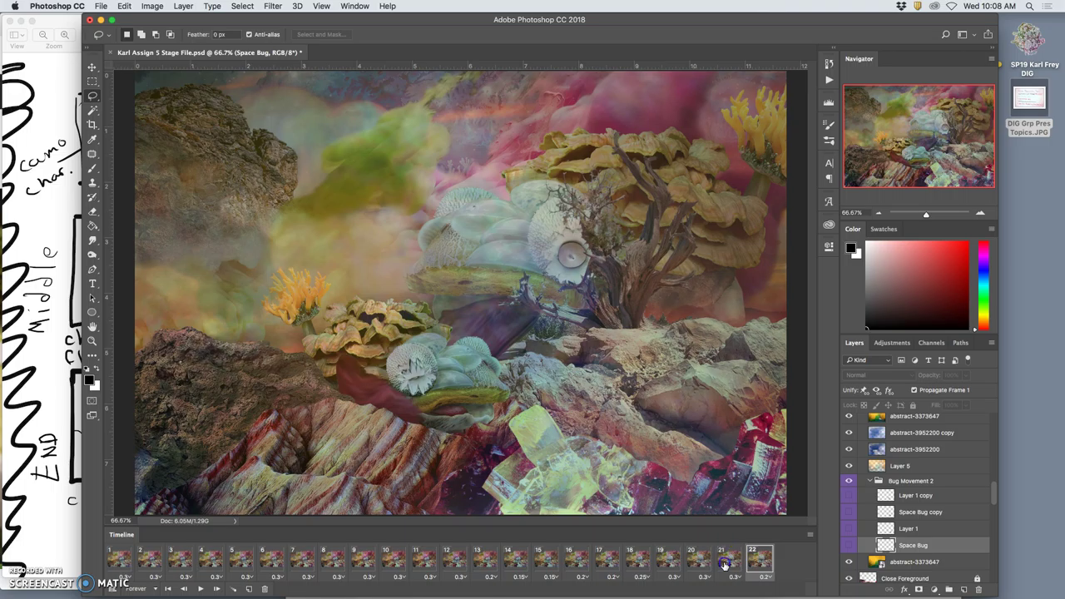
{"action": "left_click", "coordinate": [724, 565]}
{"action": "left_click", "coordinate": [747, 565]}
{"action": "left_click", "coordinate": [721, 566]}
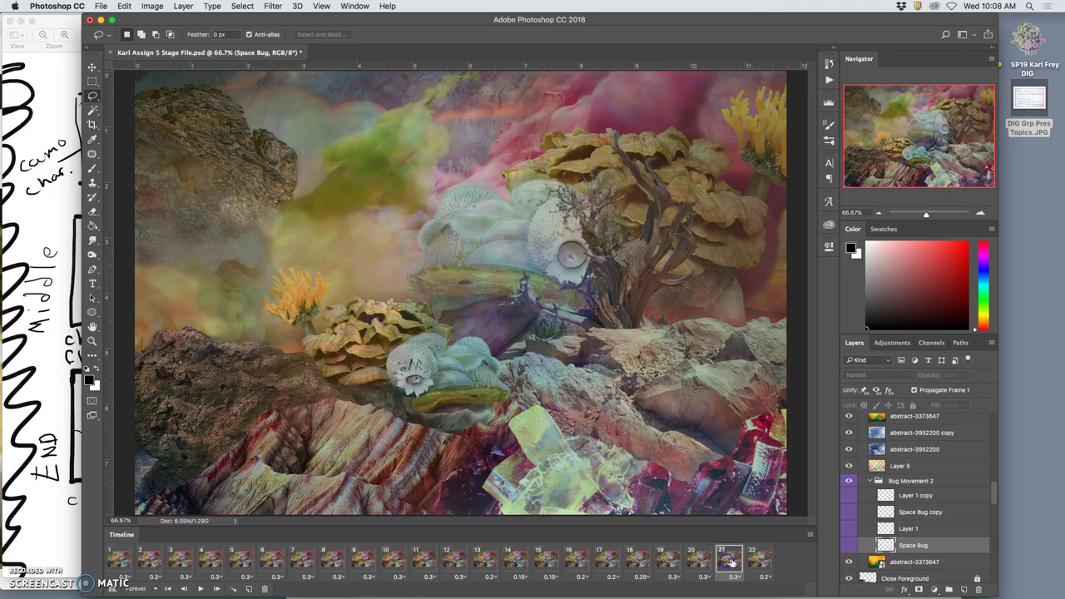
{"action": "left_click", "coordinate": [753, 564]}
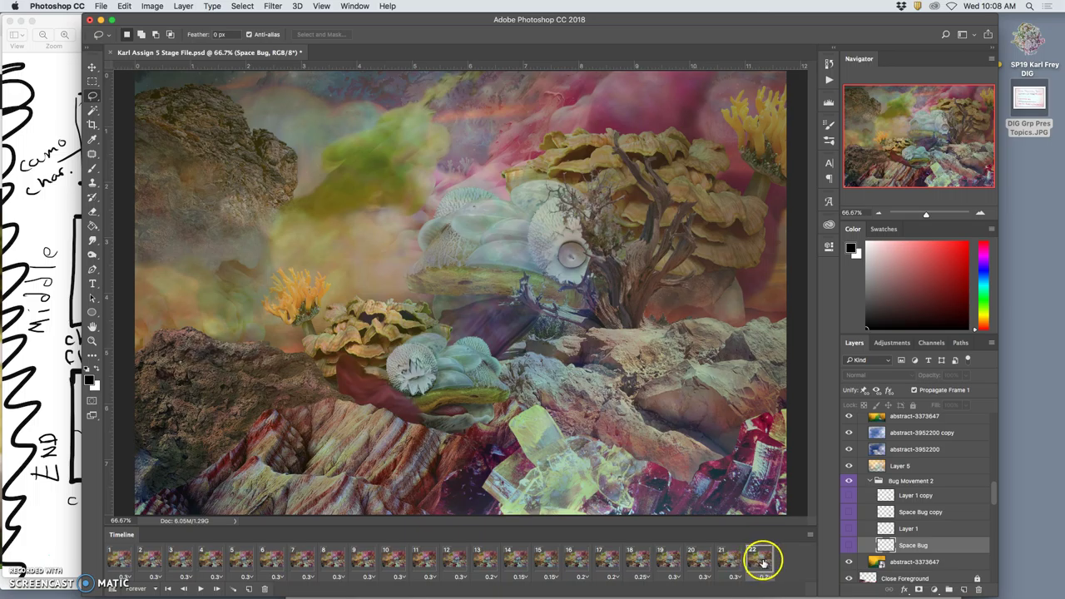
Lower the abstract-3373647 layer's opacity to 10%
{"action": "scroll", "coordinate": [900, 496], "scroll_direction": "up", "scroll_amount": 2}
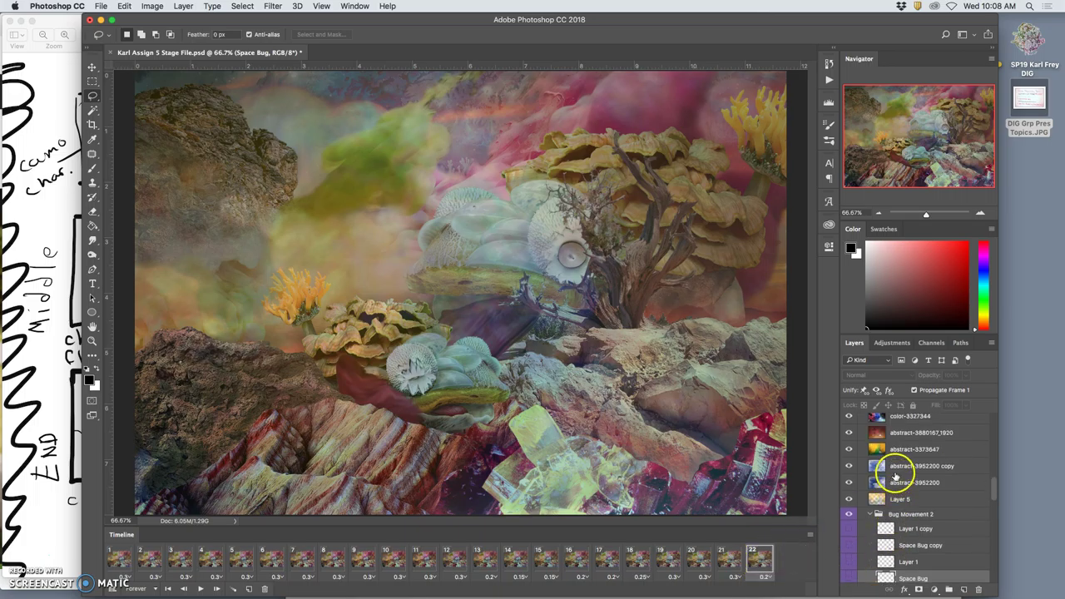
{"action": "left_click", "coordinate": [897, 468]}
{"action": "left_click", "coordinate": [968, 376]}
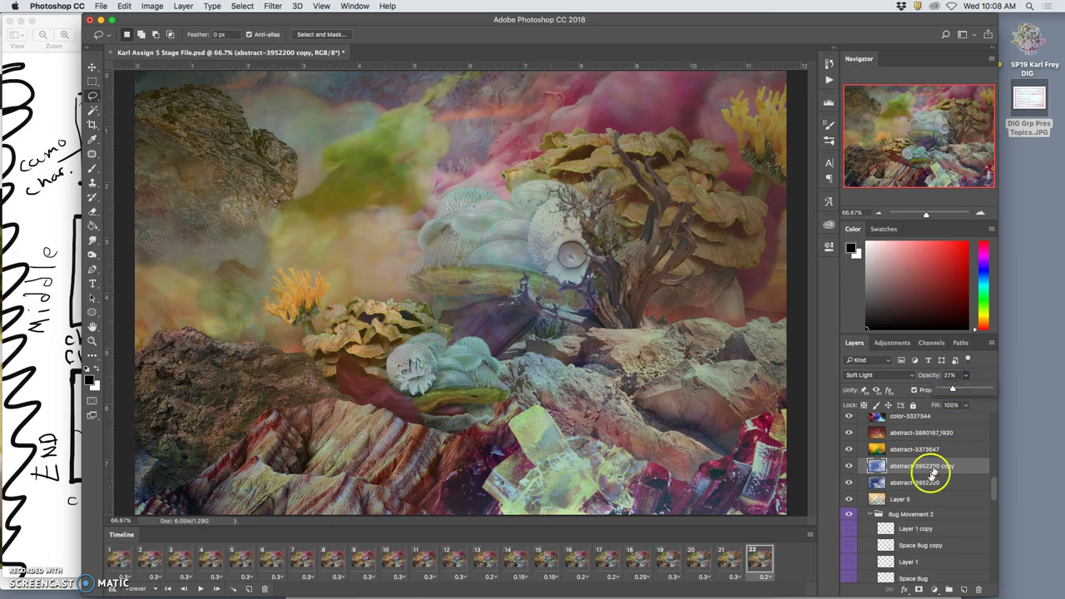
{"action": "scroll", "coordinate": [916, 500], "scroll_direction": "up", "scroll_amount": 2}
{"action": "left_click", "coordinate": [913, 488]}
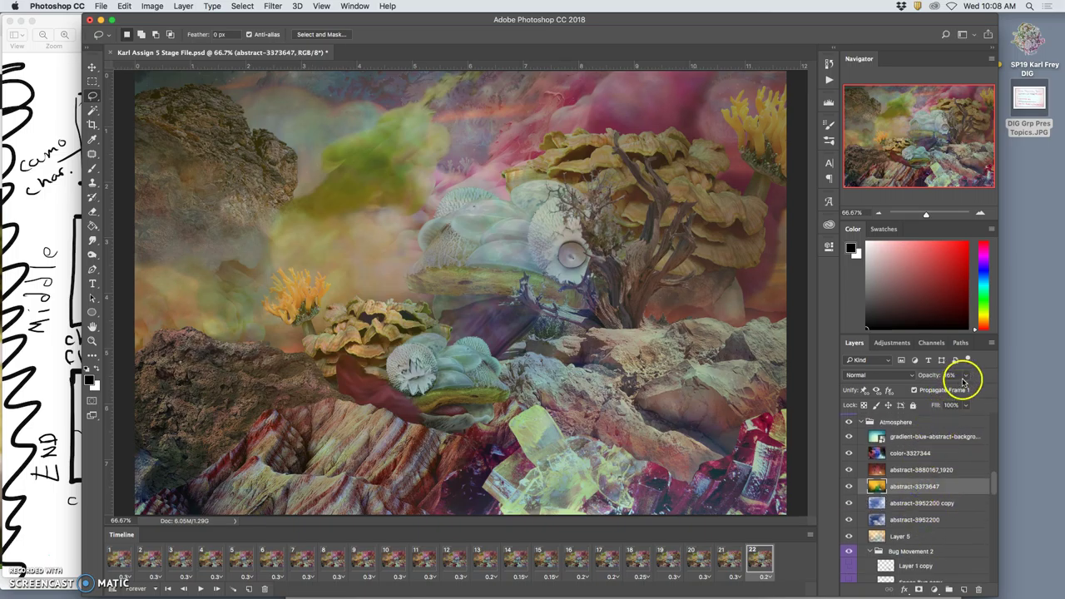
{"action": "left_click_drag", "start_coordinate": [966, 376], "coordinate": [947, 390]}
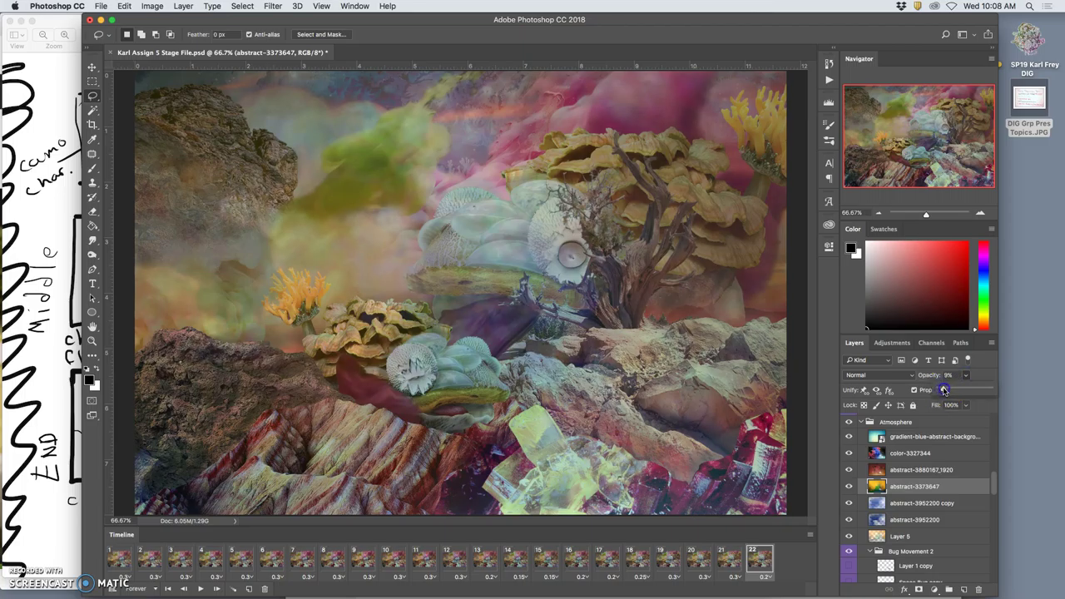
Set color-3327344 to 36% opacity and make Layer 27 in Ink Smoke Assets visible
{"action": "scroll", "coordinate": [915, 503], "scroll_direction": "up", "scroll_amount": 2}
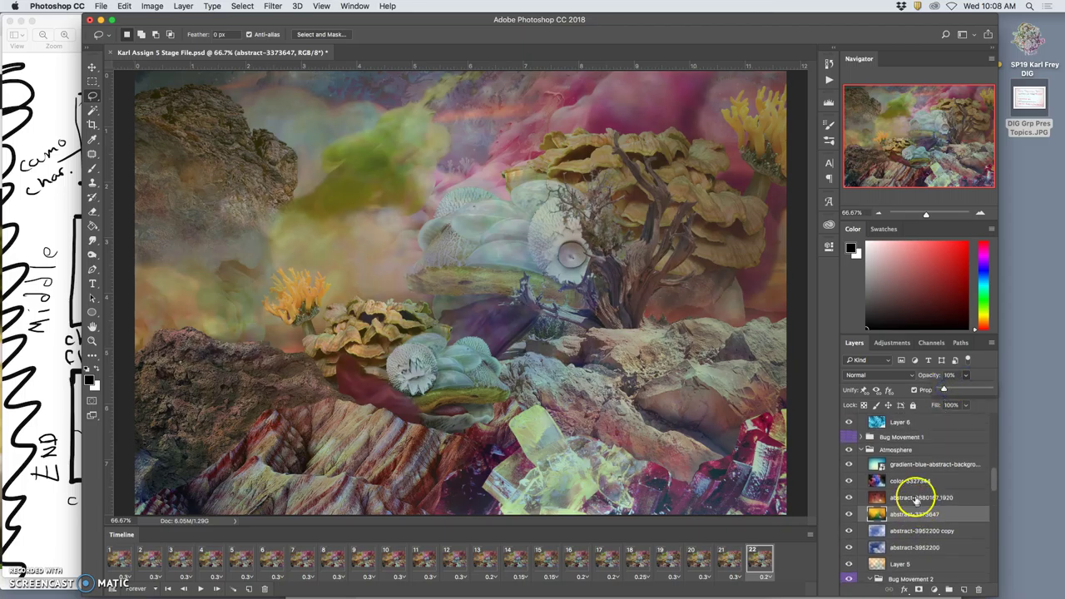
{"action": "left_click", "coordinate": [911, 483]}
{"action": "left_click", "coordinate": [964, 376]}
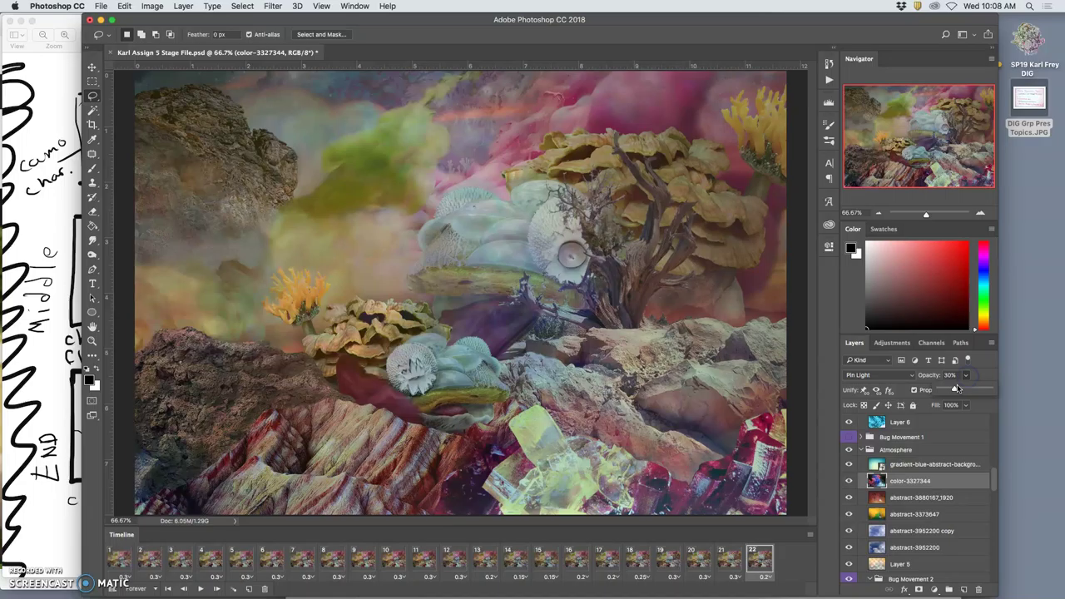
{"action": "scroll", "coordinate": [927, 549], "scroll_direction": "down", "scroll_amount": 10}
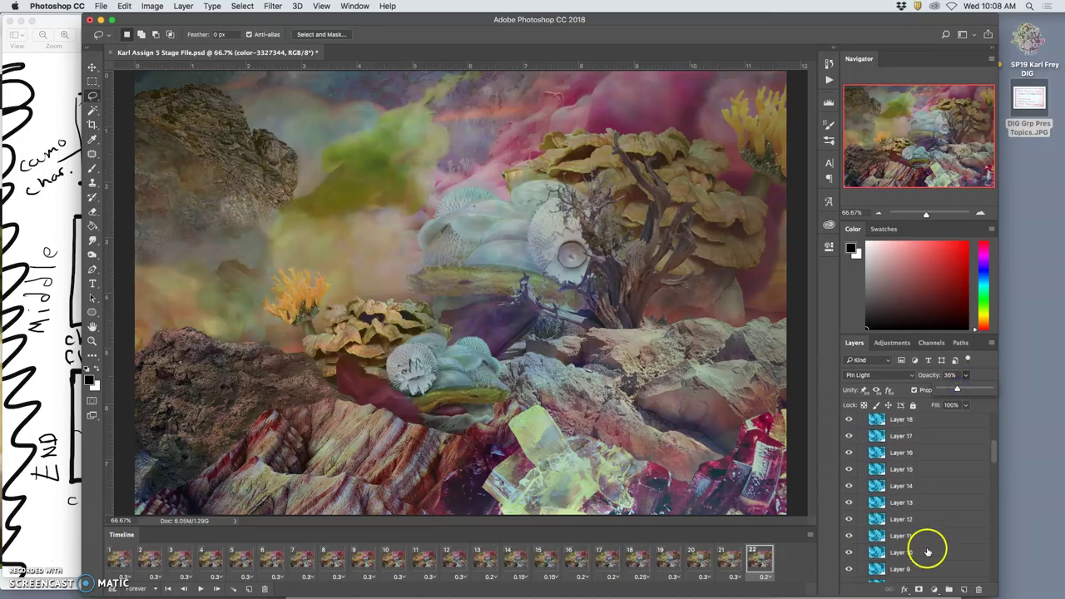
{"action": "scroll", "coordinate": [928, 551], "scroll_direction": "up", "scroll_amount": 5}
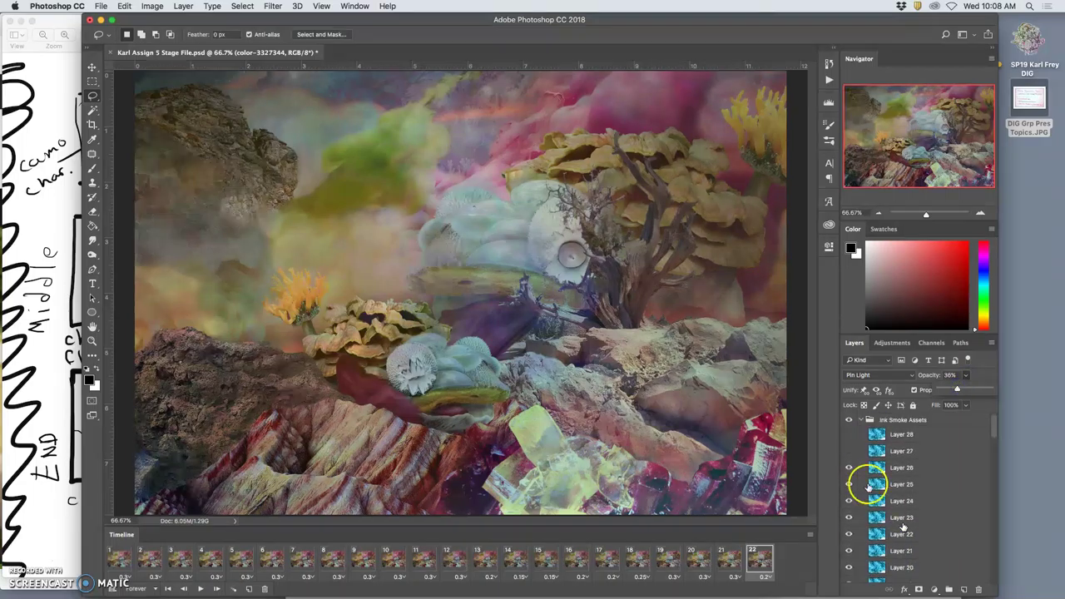
{"action": "left_click", "coordinate": [849, 451]}
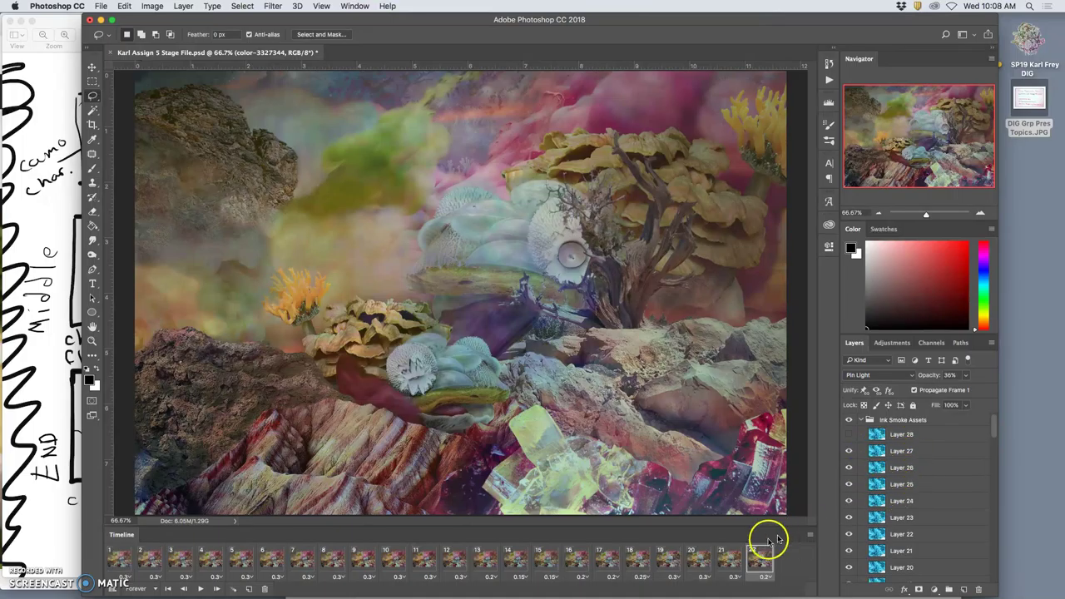
{"action": "left_click", "coordinate": [762, 562]}
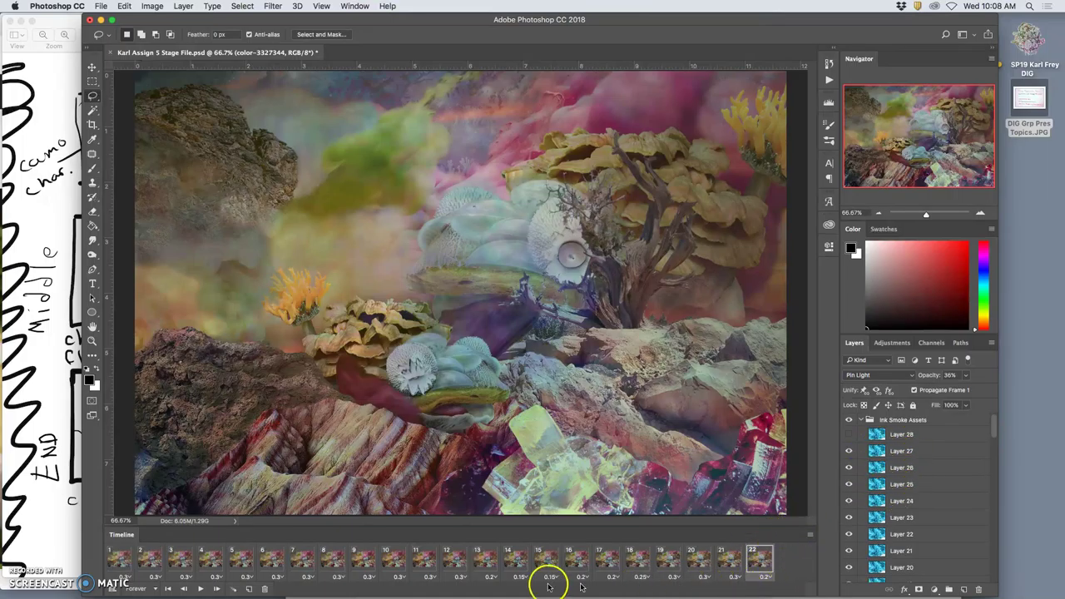
{"action": "left_click", "coordinate": [201, 589]}
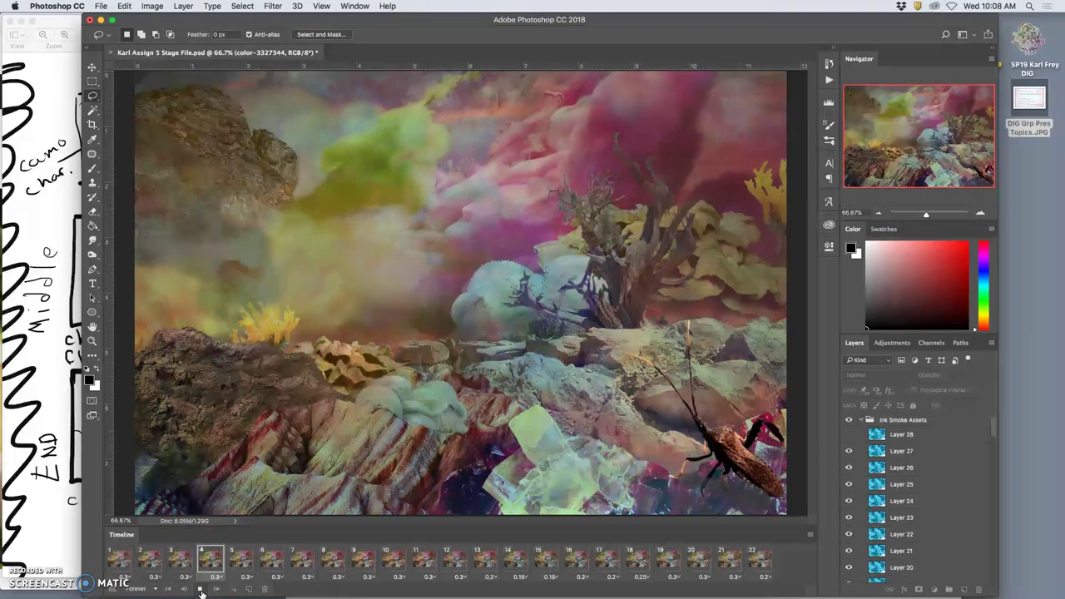
{"action": "left_click", "coordinate": [533, 482]}
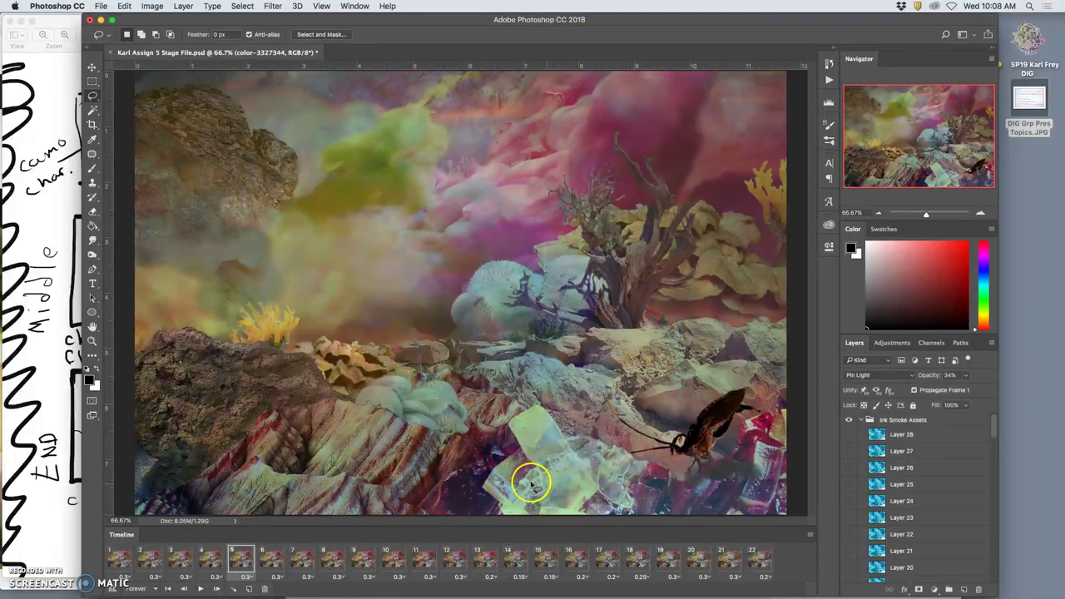
{"action": "left_click", "coordinate": [753, 559]}
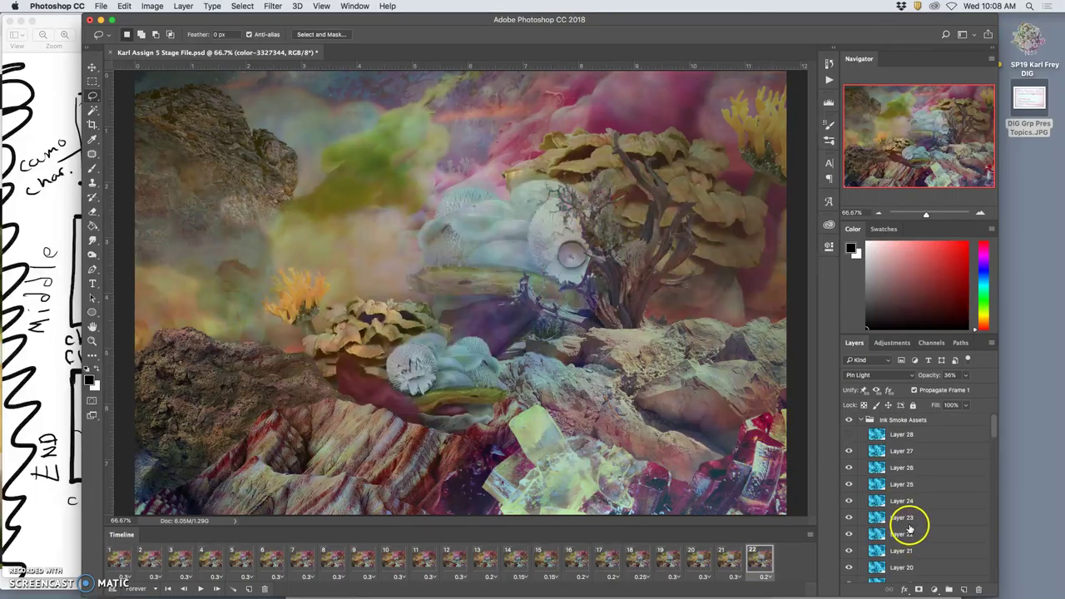
Duplicate the last frame to add a 23rd frame at 0.2 s, then bring the Preview storyboard forward
{"action": "left_click", "coordinate": [247, 588]}
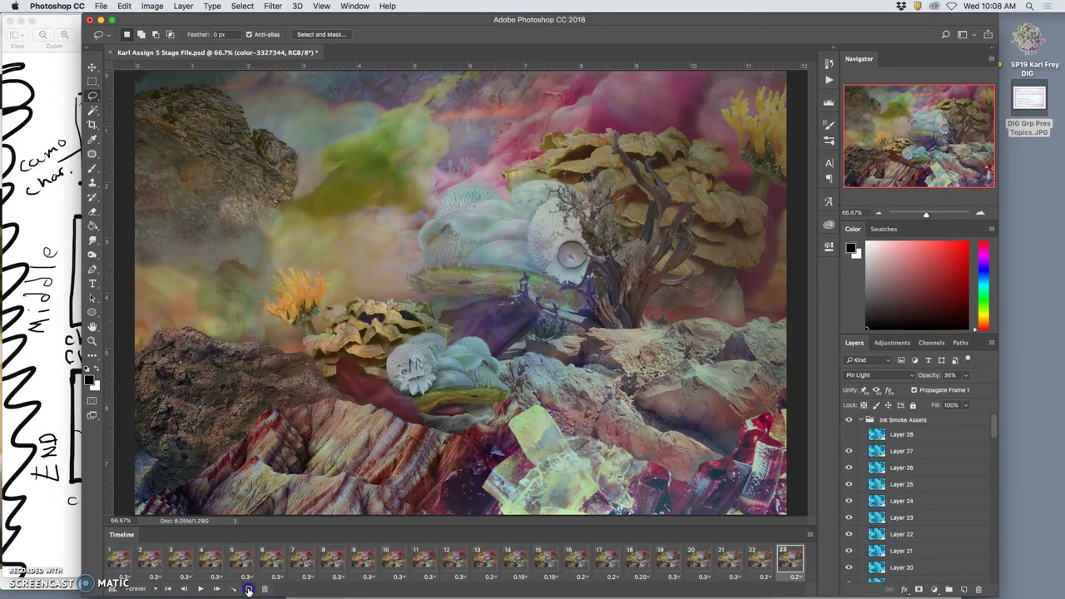
{"action": "left_click", "coordinate": [849, 434]}
{"action": "left_click_drag", "start_coordinate": [872, 441], "coordinate": [953, 514]}
{"action": "scroll", "coordinate": [956, 514], "scroll_direction": "down", "scroll_amount": 10}
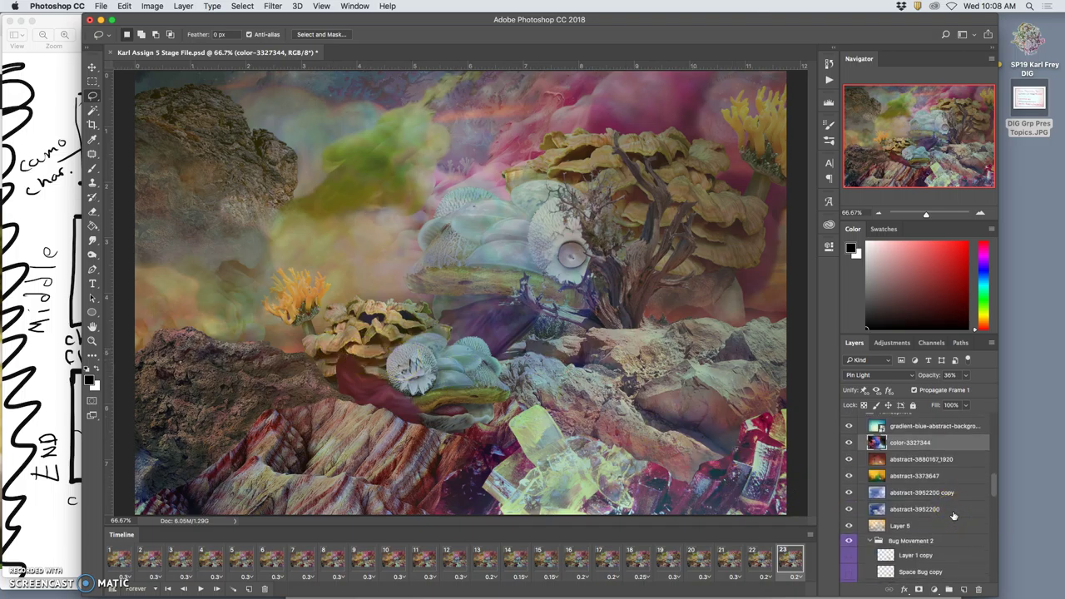
{"action": "scroll", "coordinate": [954, 515], "scroll_direction": "up", "scroll_amount": 1}
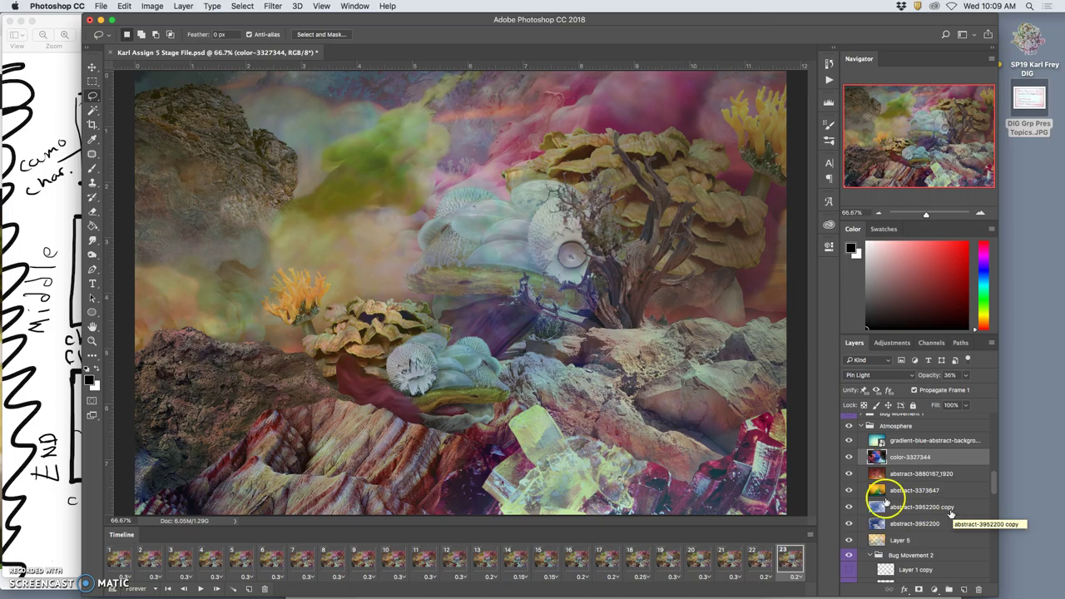
{"action": "left_click", "coordinate": [54, 321]}
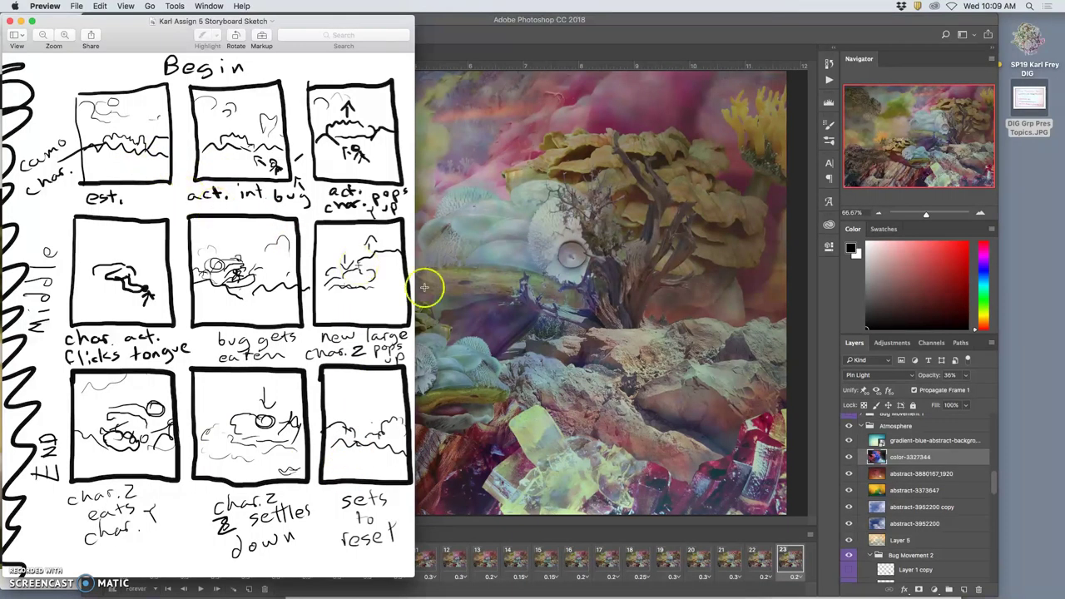
Return to the Photoshop document and display frame 23 on the canvas
{"action": "left_click", "coordinate": [619, 315]}
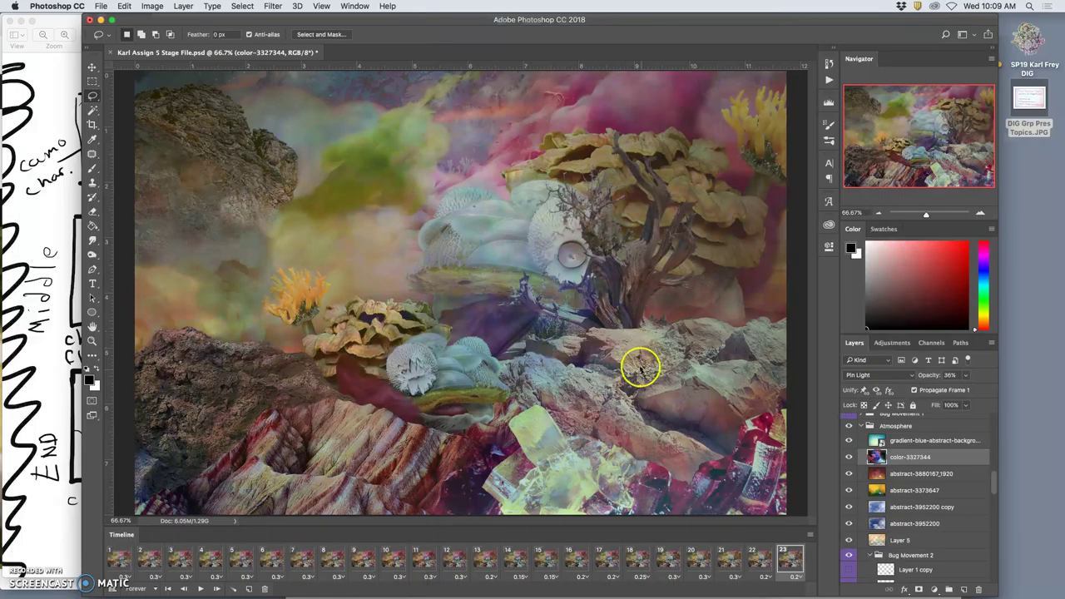
{"action": "left_click", "coordinate": [795, 559]}
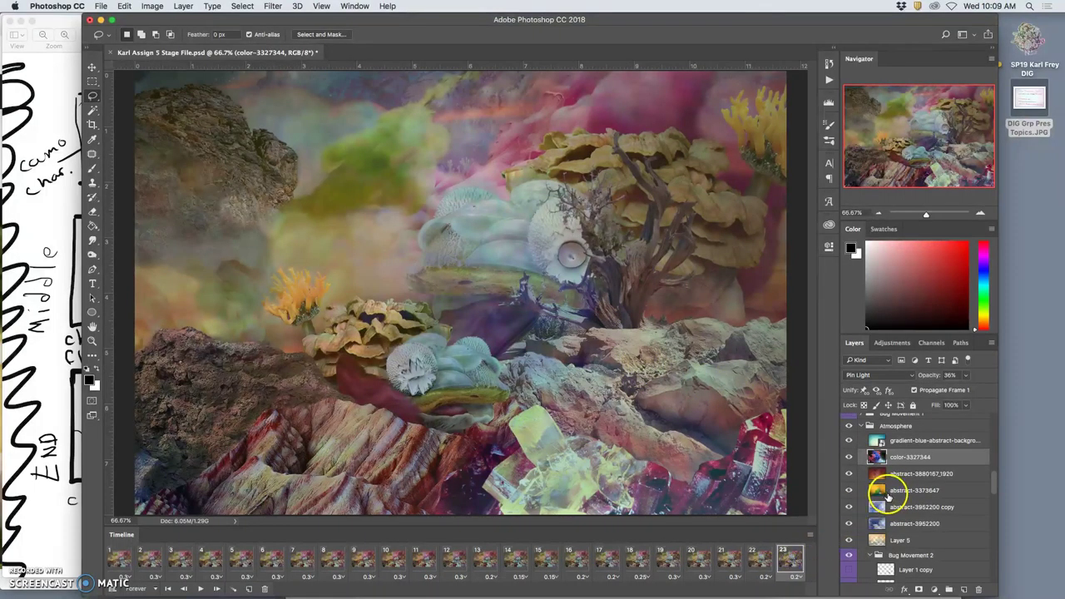
On frame 23, lower the color-3327344 and abstract-3373647 opacities and check abstract-3880167_1920 and abstract-3952200 copy
{"action": "left_click", "coordinate": [966, 375]}
{"action": "left_click_drag", "start_coordinate": [957, 389], "coordinate": [951, 389]}
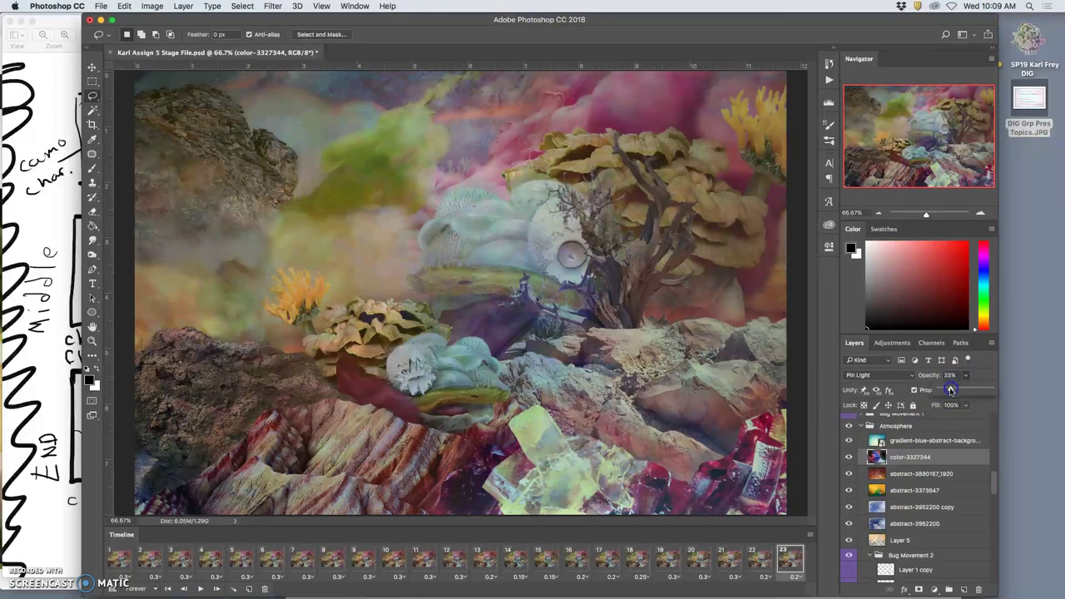
{"action": "left_click", "coordinate": [895, 475]}
{"action": "left_click", "coordinate": [966, 376]}
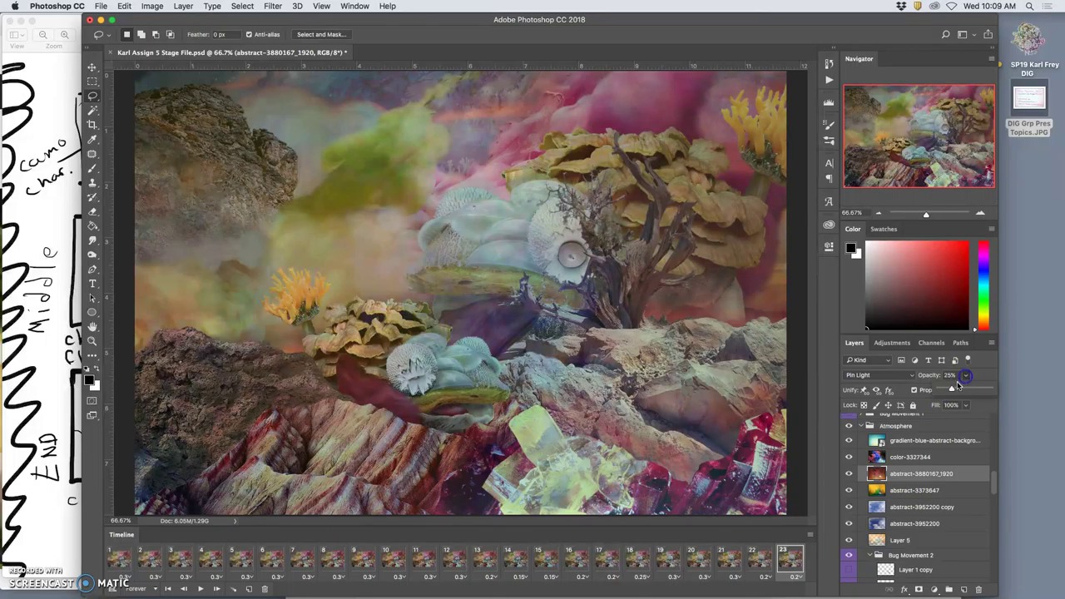
{"action": "left_click", "coordinate": [904, 490]}
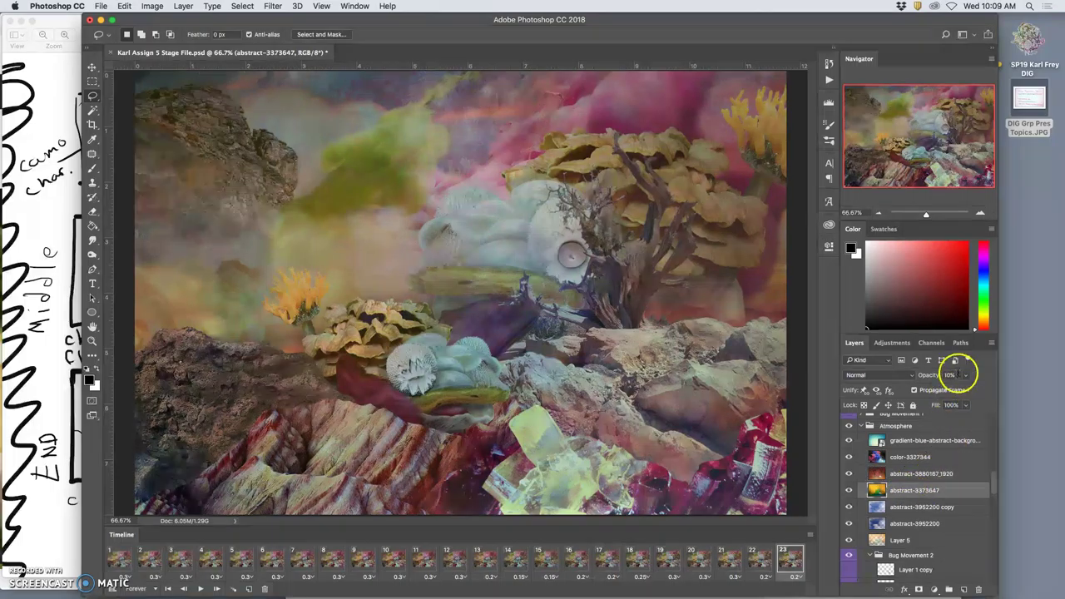
{"action": "left_click", "coordinate": [965, 375]}
{"action": "left_click_drag", "start_coordinate": [950, 391], "coordinate": [949, 391]}
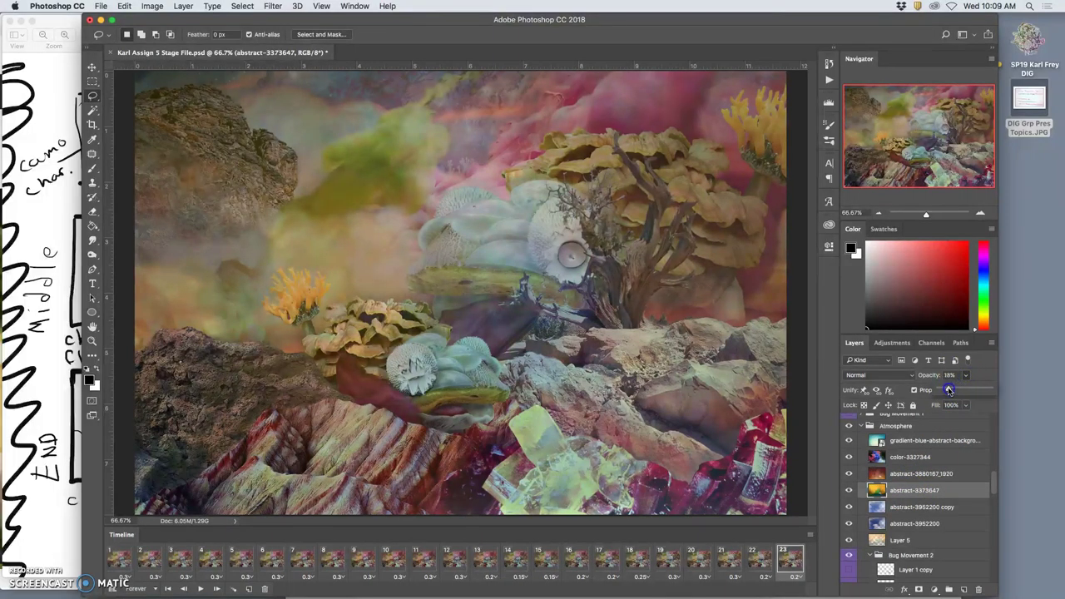
{"action": "left_click", "coordinate": [907, 507]}
{"action": "left_click", "coordinate": [965, 376]}
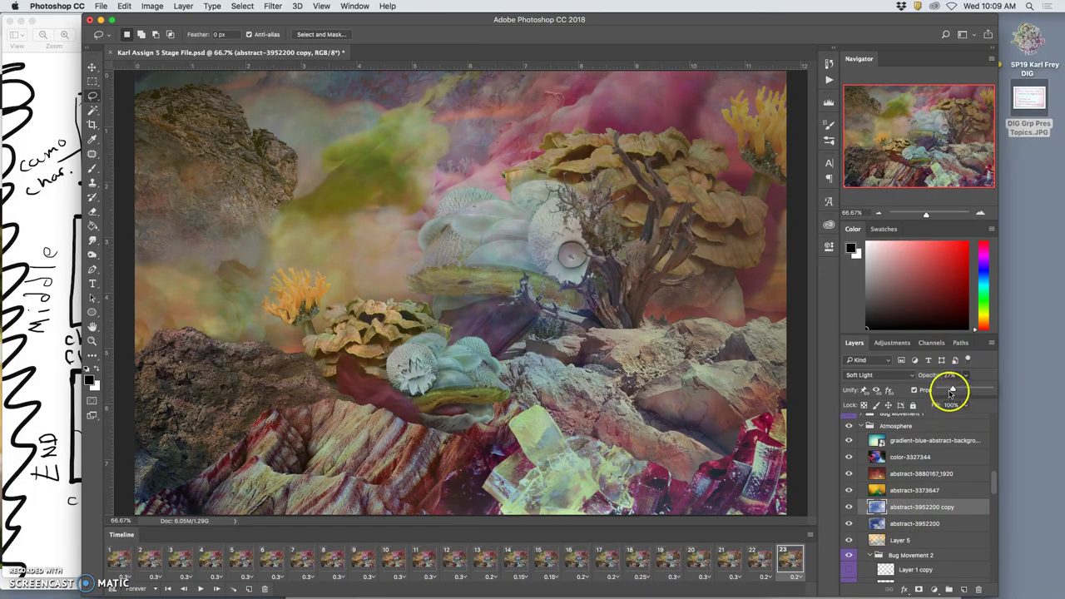
Check the abstract-3952200 and Layer 5 opacities, comparing frame 23 against frame 22
{"action": "left_click", "coordinate": [924, 523]}
{"action": "left_click", "coordinate": [966, 376]}
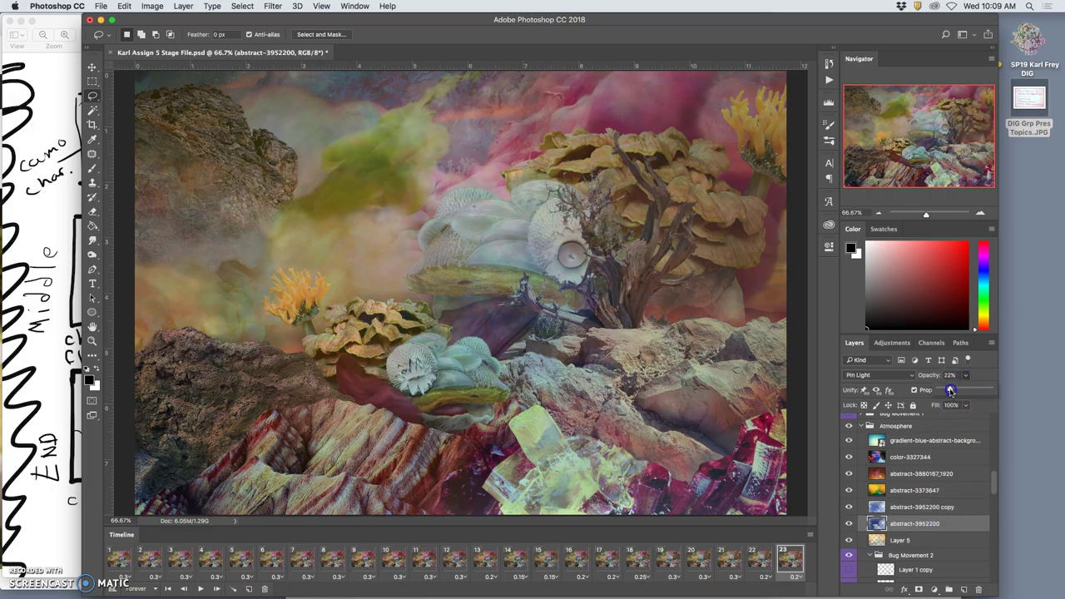
{"action": "left_click", "coordinate": [911, 540]}
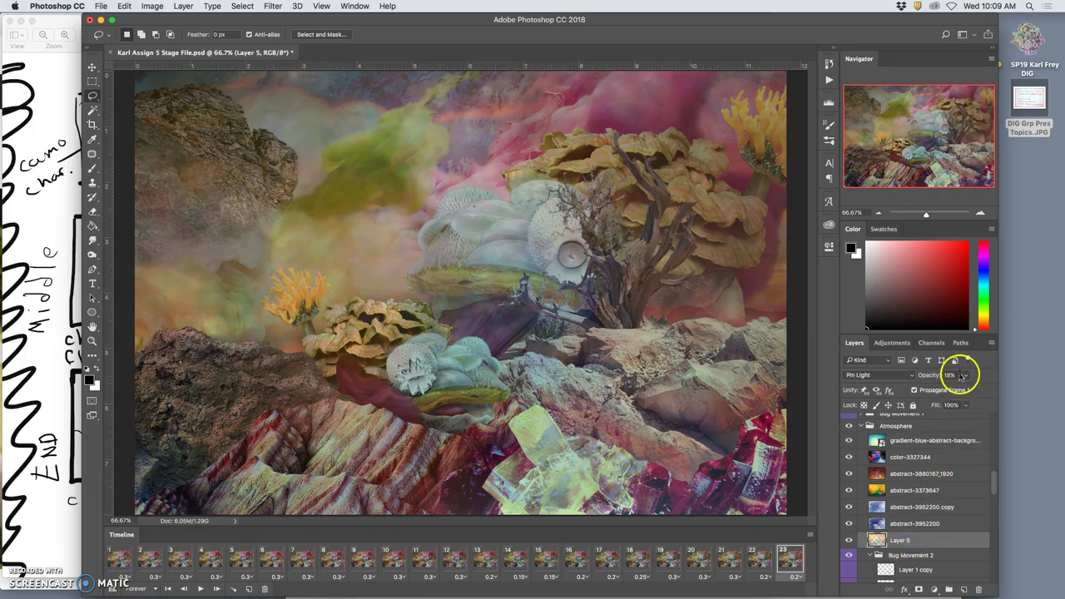
{"action": "left_click", "coordinate": [966, 375]}
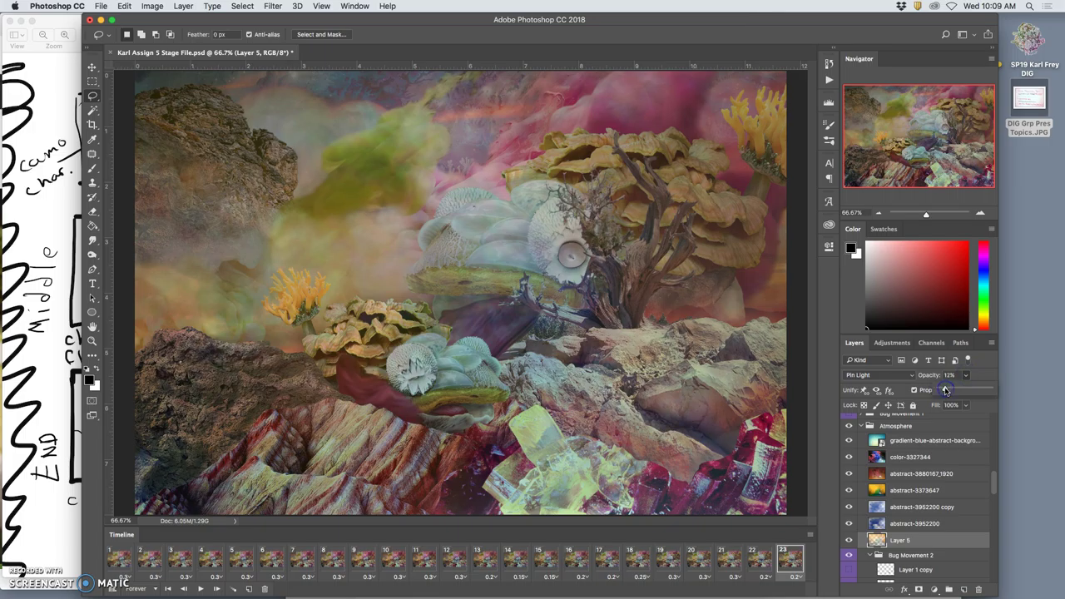
{"action": "left_click", "coordinate": [761, 559]}
{"action": "left_click", "coordinate": [783, 560]}
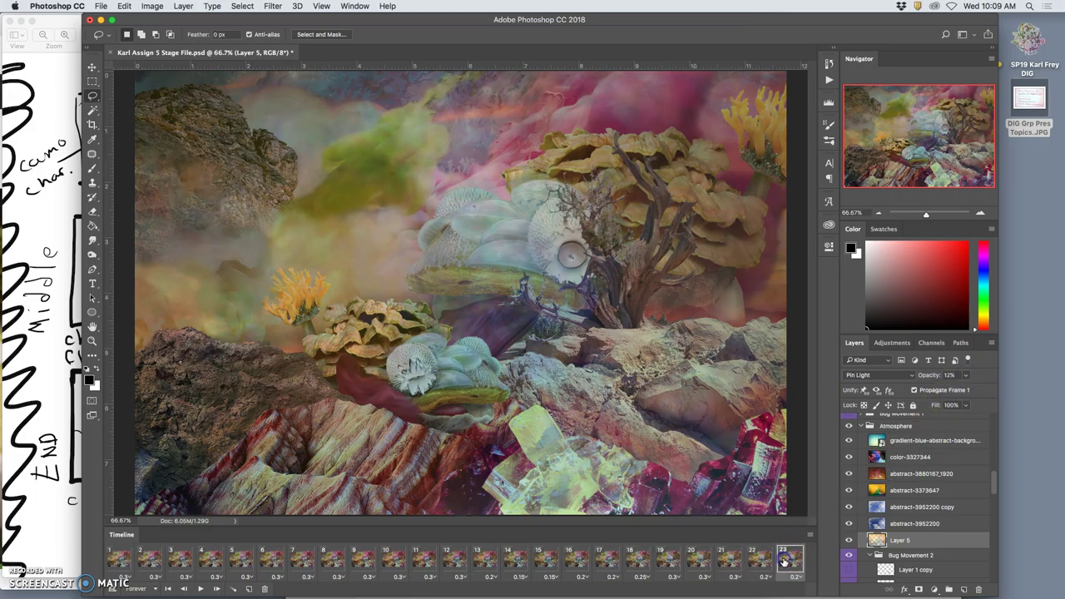
{"action": "left_click", "coordinate": [757, 564]}
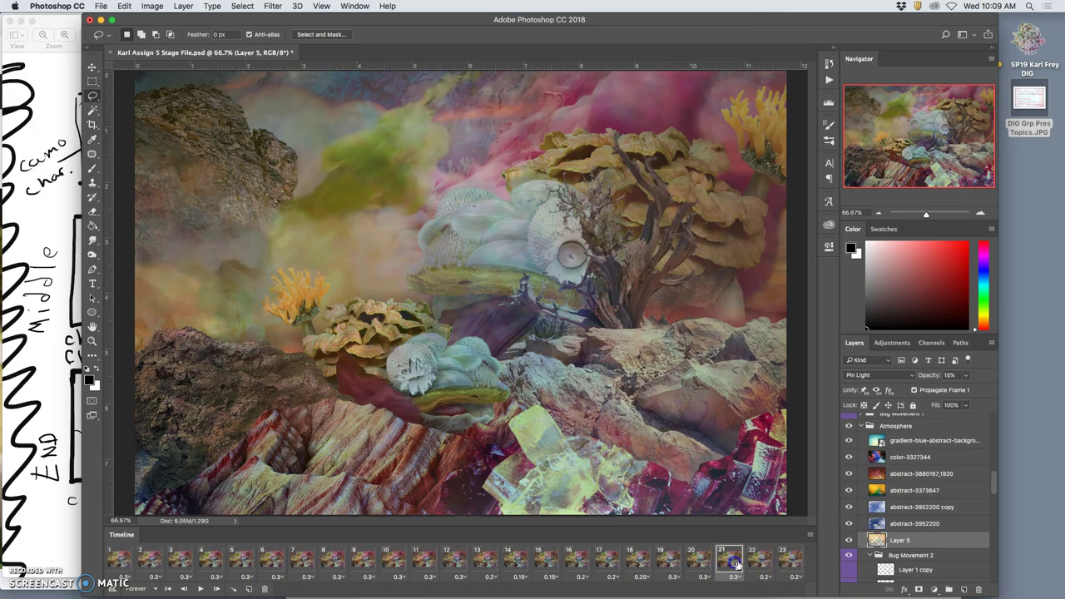
{"action": "left_click", "coordinate": [787, 565]}
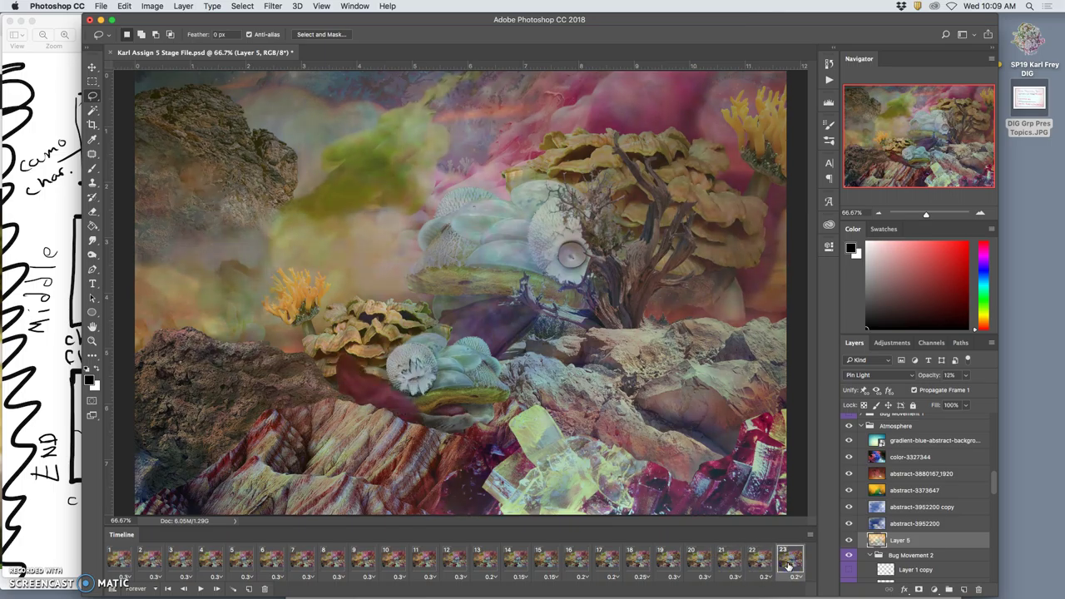
{"action": "left_click", "coordinate": [967, 377]}
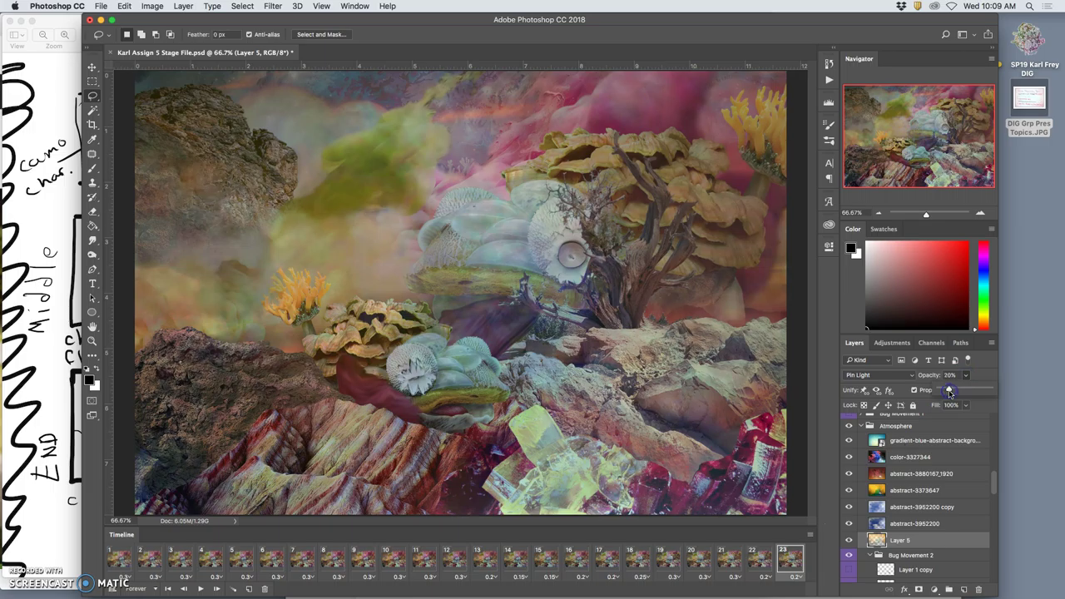
{"action": "left_click", "coordinate": [770, 550]}
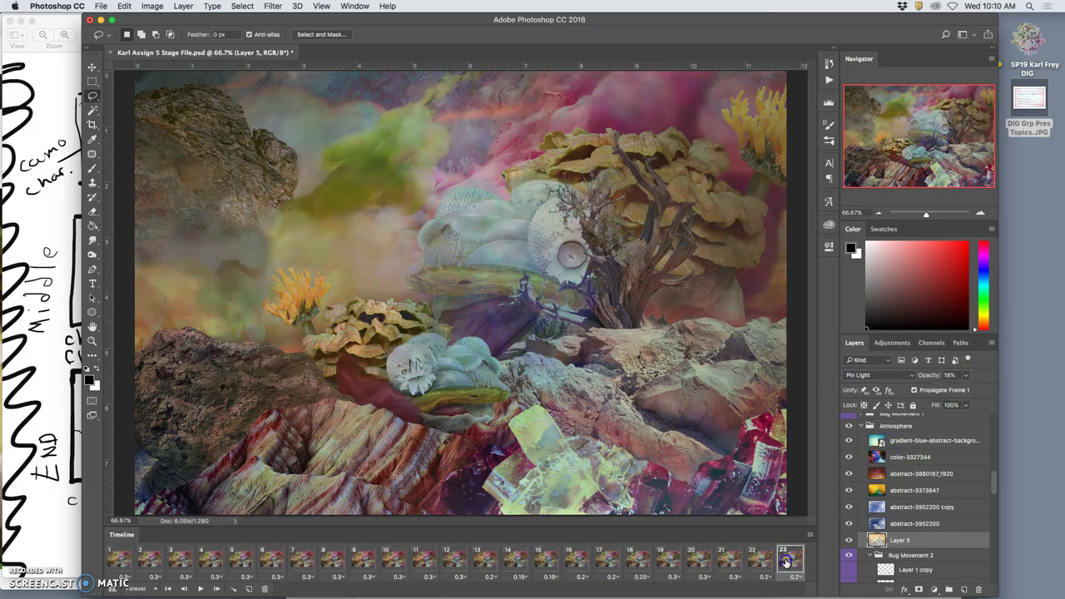
Raise color-3327344's opacity to 32% on frame 23
{"action": "left_click", "coordinate": [860, 531]}
{"action": "left_click", "coordinate": [903, 458]}
{"action": "left_click", "coordinate": [967, 377]}
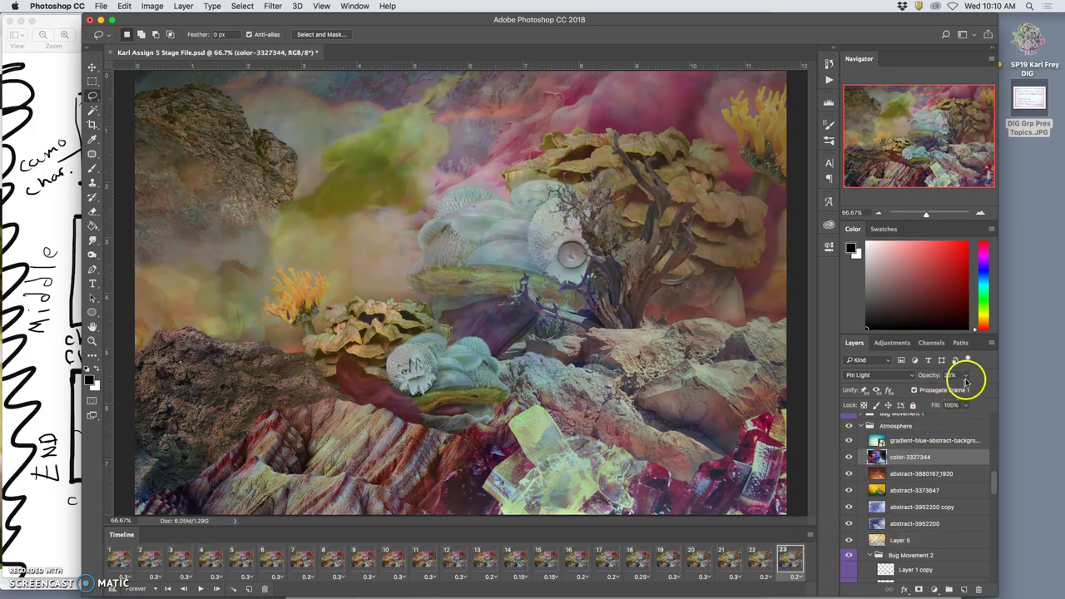
{"action": "left_click", "coordinate": [959, 390]}
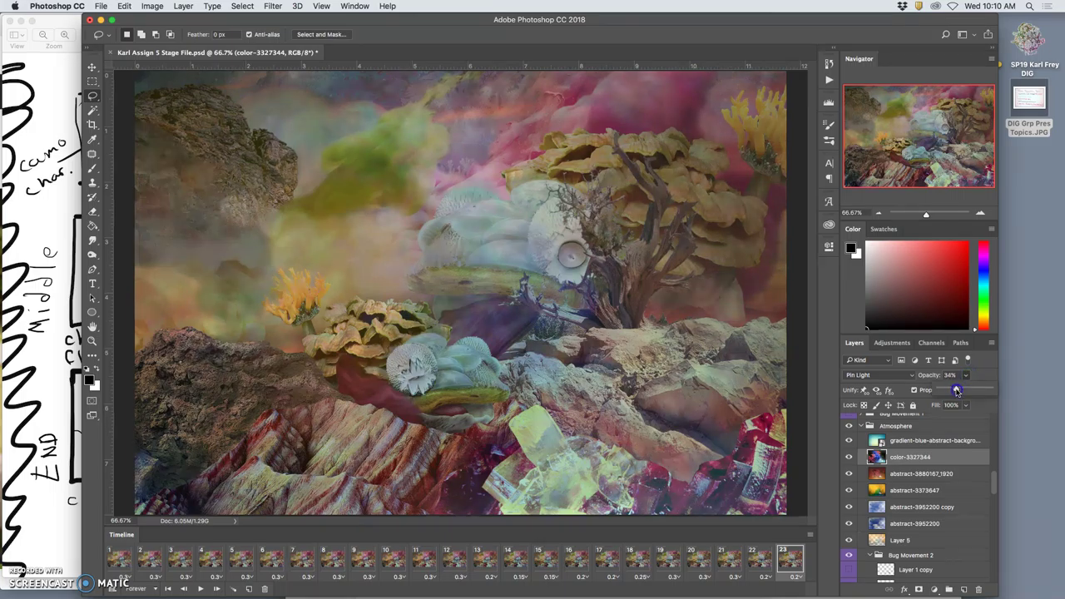
{"action": "left_click", "coordinate": [766, 560]}
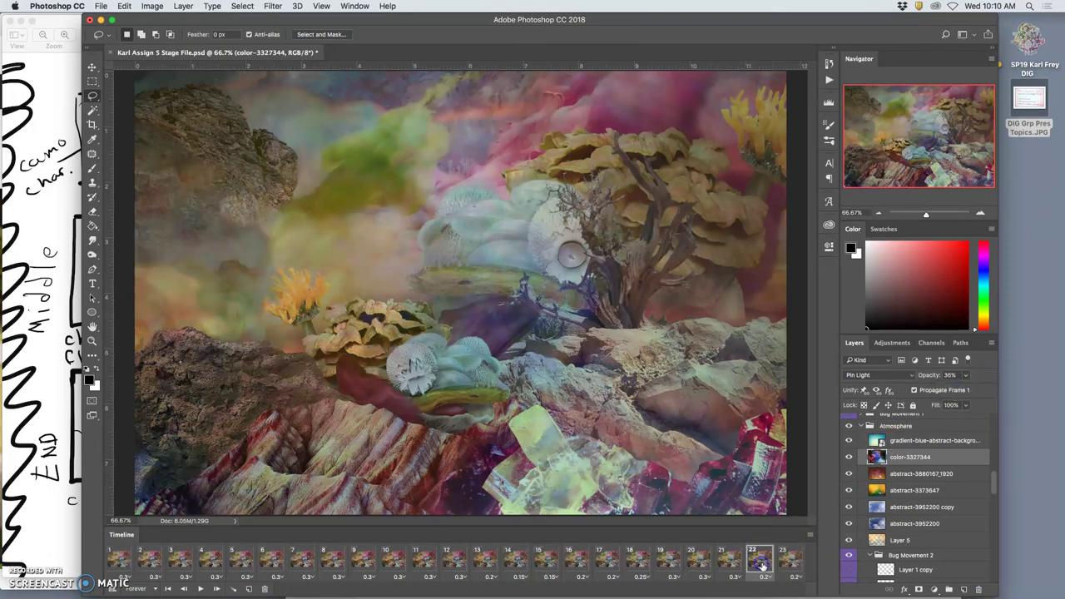
{"action": "left_click", "coordinate": [787, 564]}
{"action": "left_click_drag", "start_coordinate": [907, 490], "coordinate": [874, 428]}
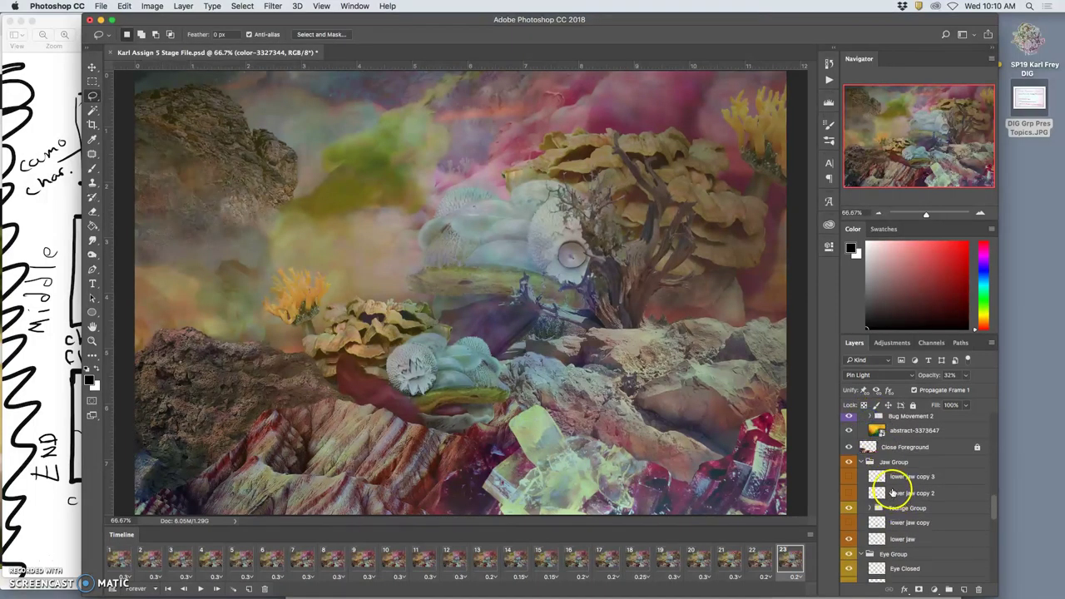
Compare frames 21–23, then hide lower jaw copies 2 and 3 on frame 23
{"action": "scroll", "coordinate": [886, 470], "scroll_direction": "down", "scroll_amount": 1}
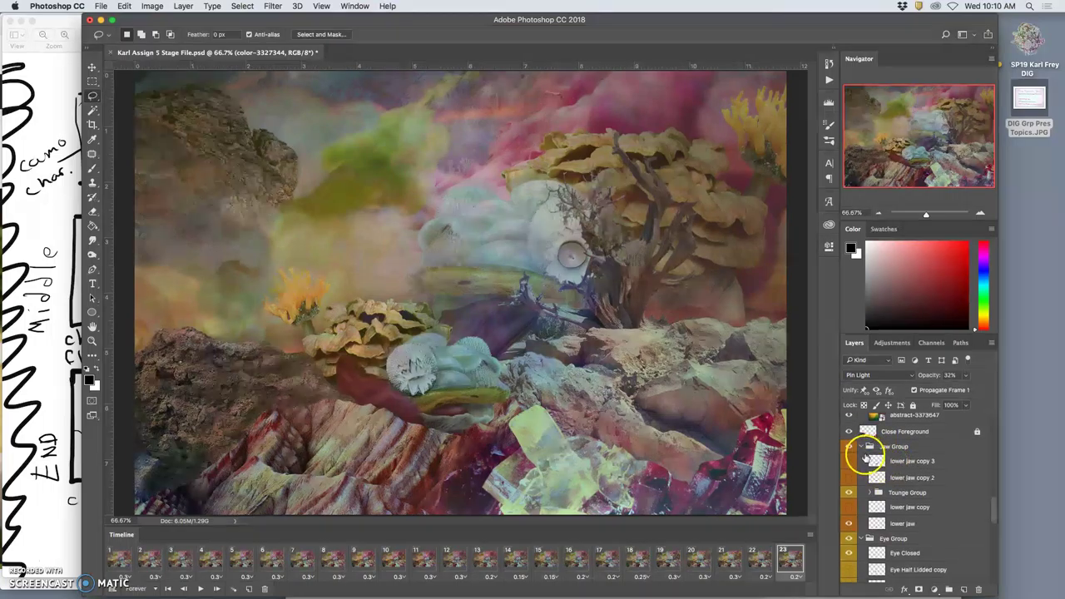
{"action": "scroll", "coordinate": [866, 456], "scroll_direction": "down", "scroll_amount": 1}
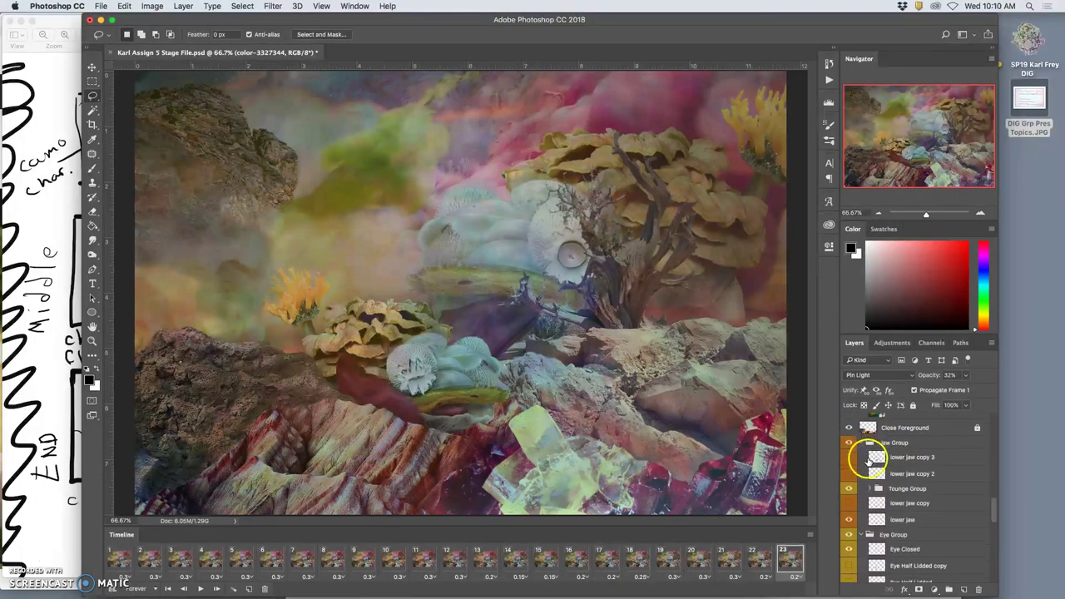
{"action": "left_click", "coordinate": [727, 559]}
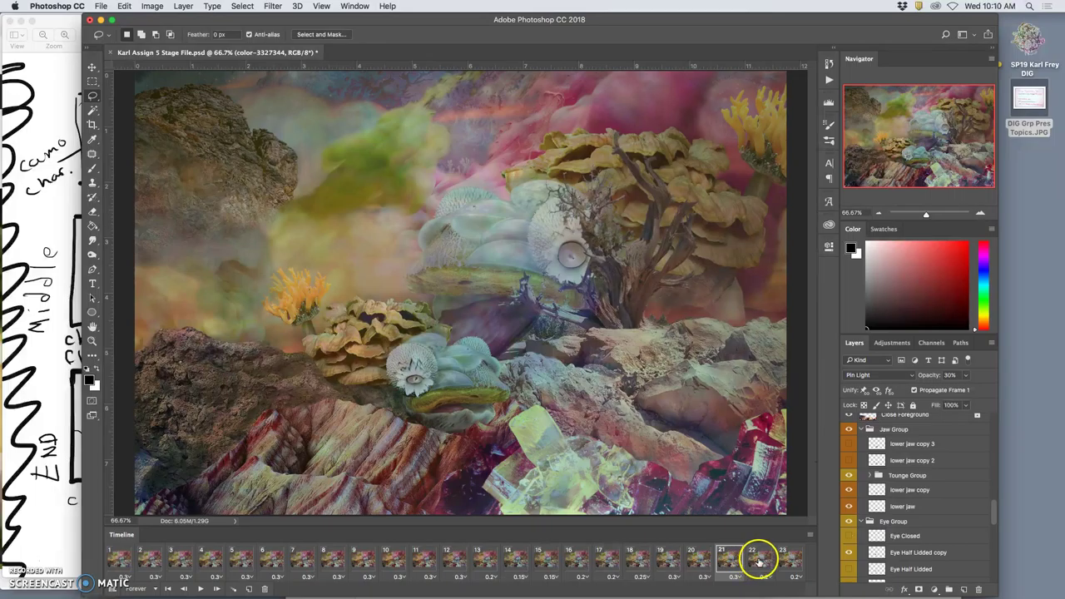
{"action": "left_click", "coordinate": [759, 560]}
{"action": "left_click", "coordinate": [785, 558]}
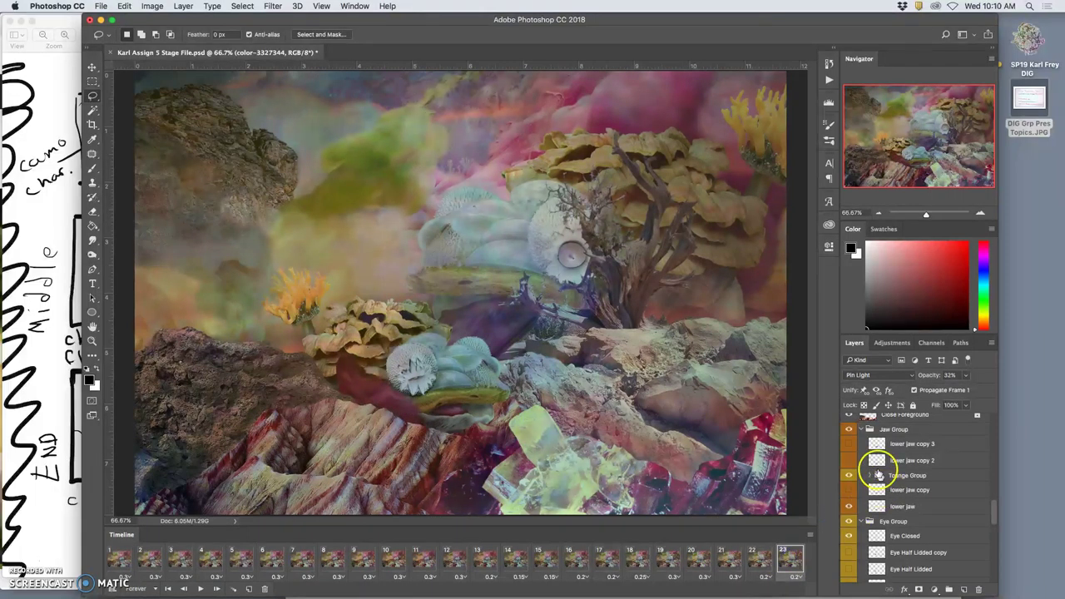
{"action": "left_click", "coordinate": [849, 460]}
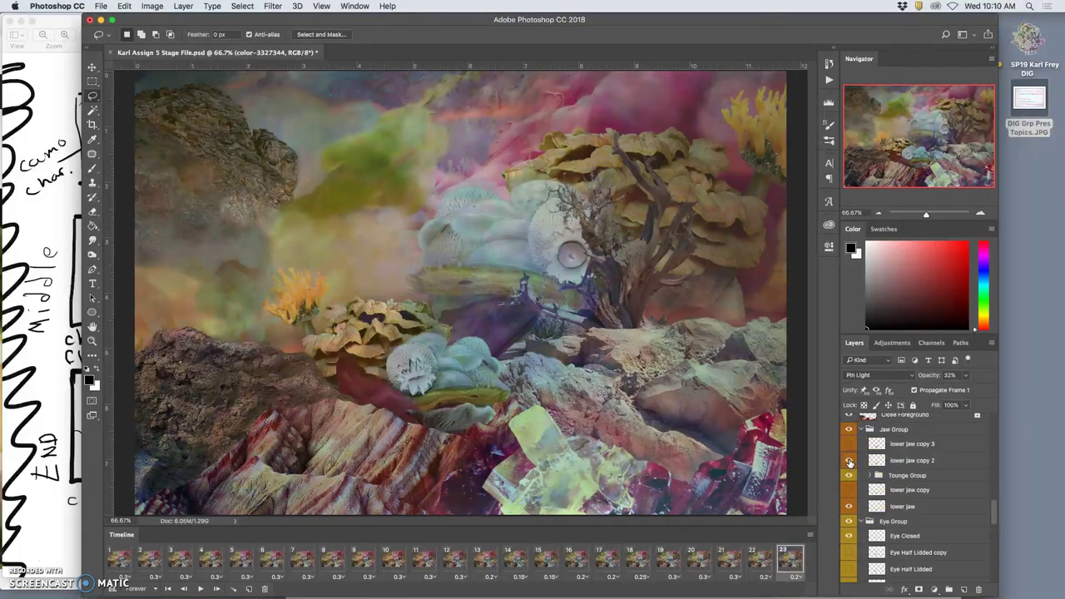
{"action": "left_click", "coordinate": [849, 461]}
{"action": "left_click", "coordinate": [849, 444]}
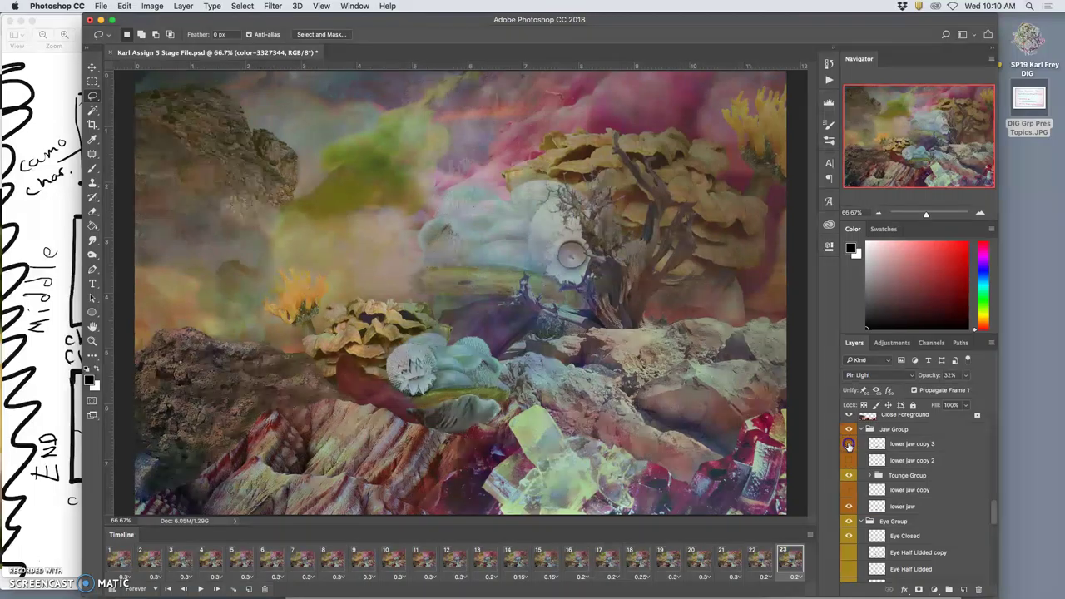
{"action": "left_click", "coordinate": [849, 445]}
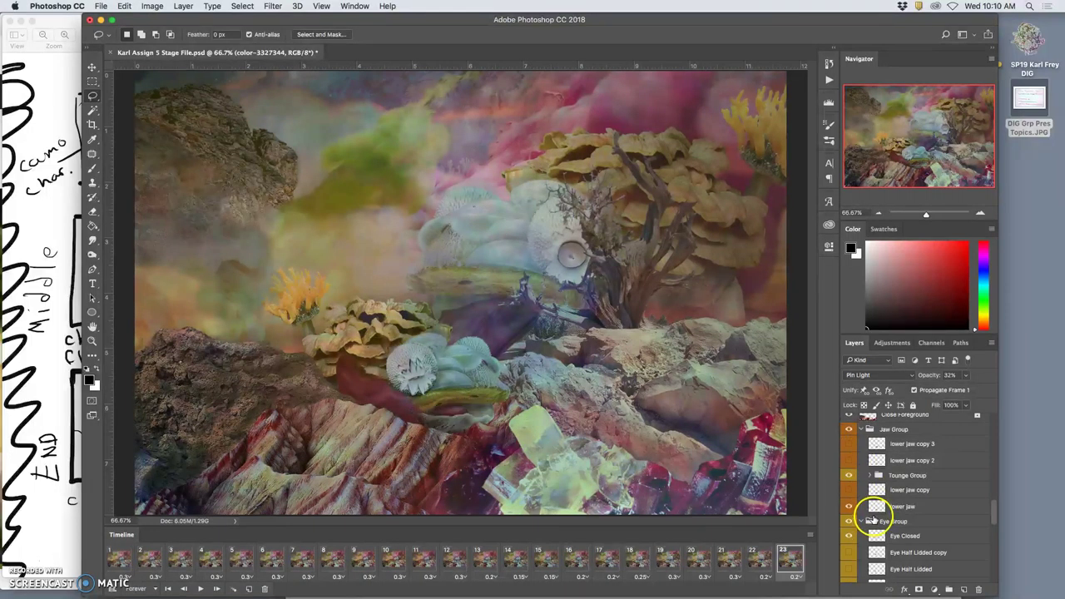
{"action": "left_click", "coordinate": [849, 502]}
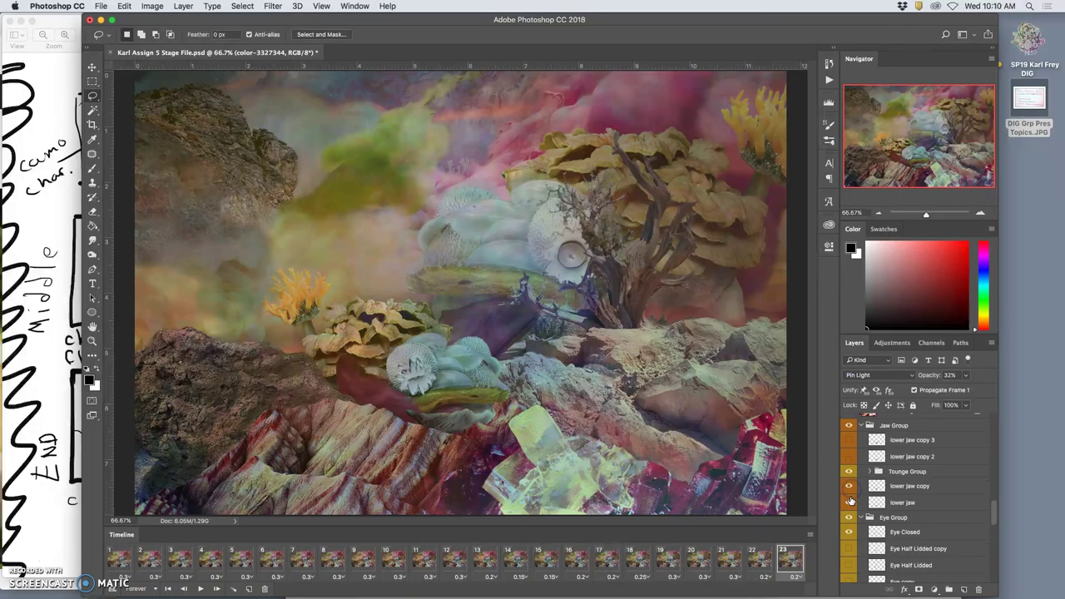
Turn on the Eye Closed layer on frame 23 and compare it with frame 22
{"action": "scroll", "coordinate": [878, 520], "scroll_direction": "down", "scroll_amount": 1}
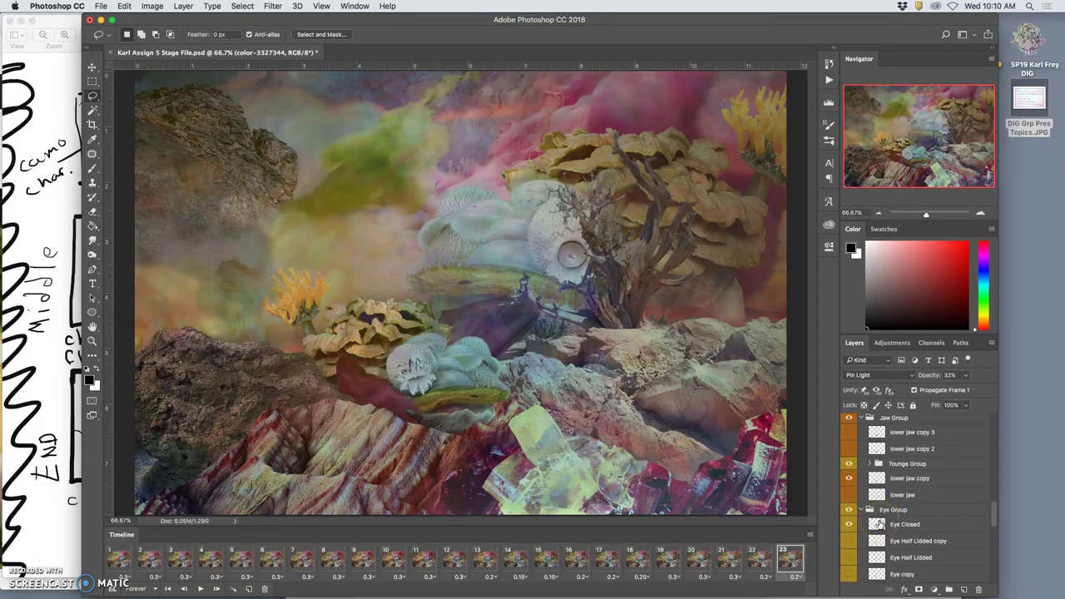
{"action": "scroll", "coordinate": [879, 522], "scroll_direction": "down", "scroll_amount": 2}
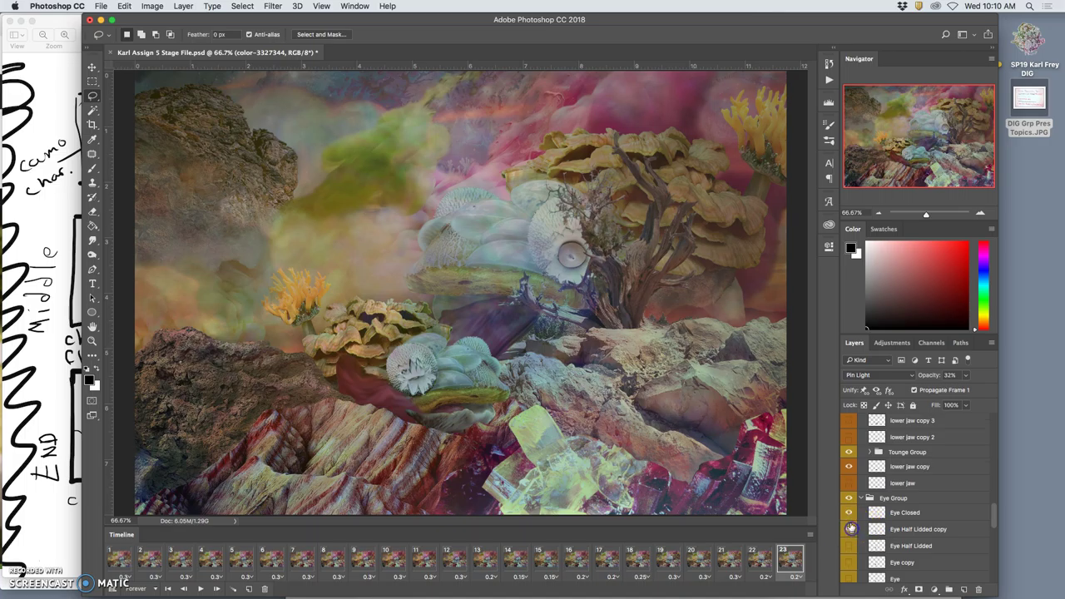
{"action": "left_click", "coordinate": [850, 517]}
{"action": "left_click", "coordinate": [765, 562]}
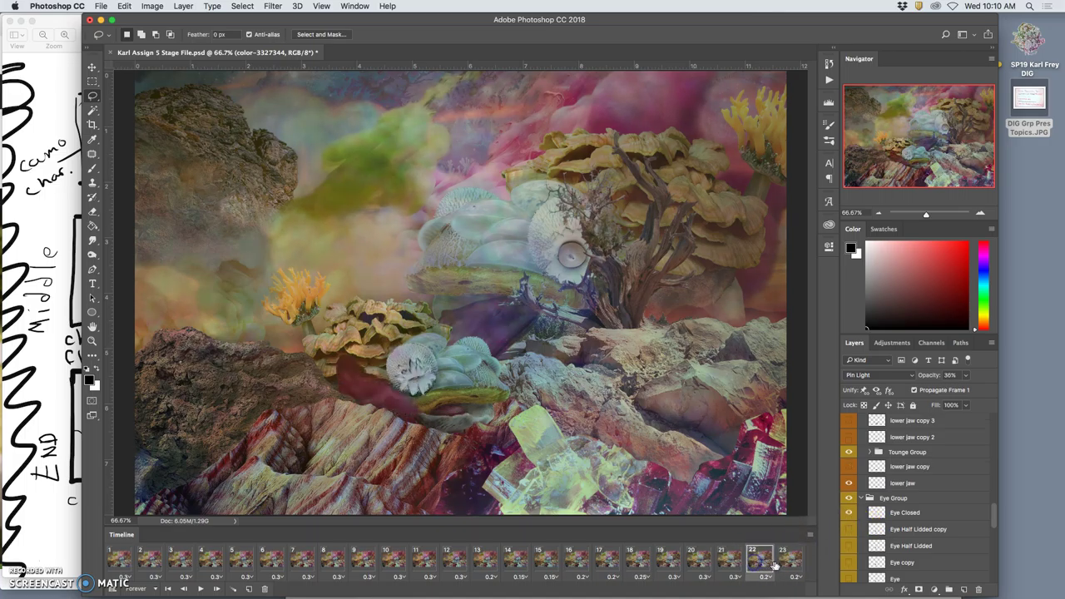
{"action": "left_click", "coordinate": [788, 565]}
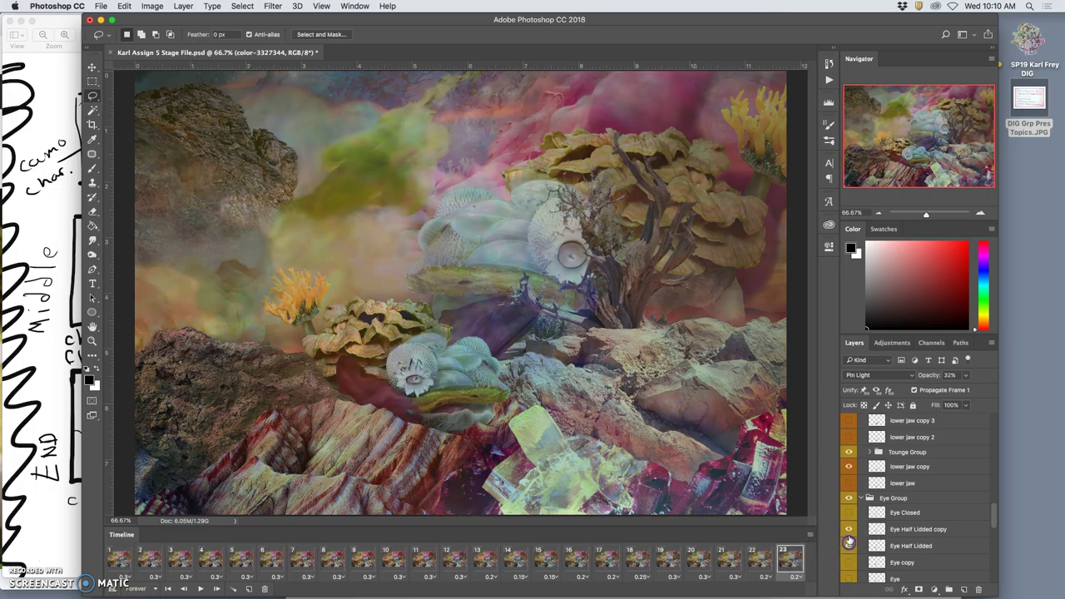
Toggle Eye Half Lidded copy, compare against frames 21–22, and expand the Character Y copy group
{"action": "left_click", "coordinate": [848, 534]}
{"action": "left_click", "coordinate": [759, 560]}
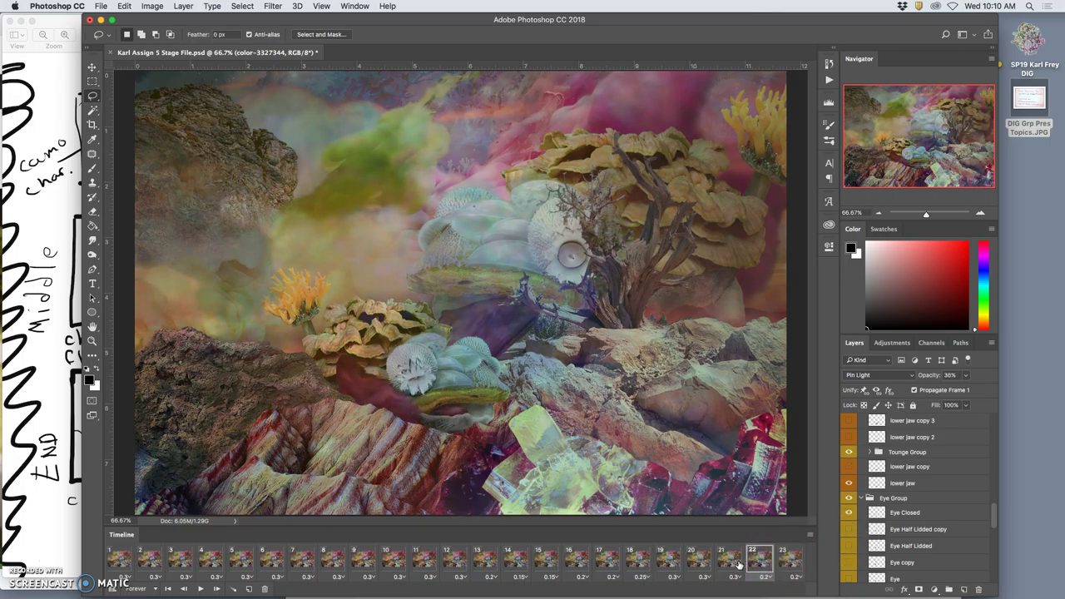
{"action": "left_click", "coordinate": [732, 562]}
{"action": "left_click", "coordinate": [756, 565]}
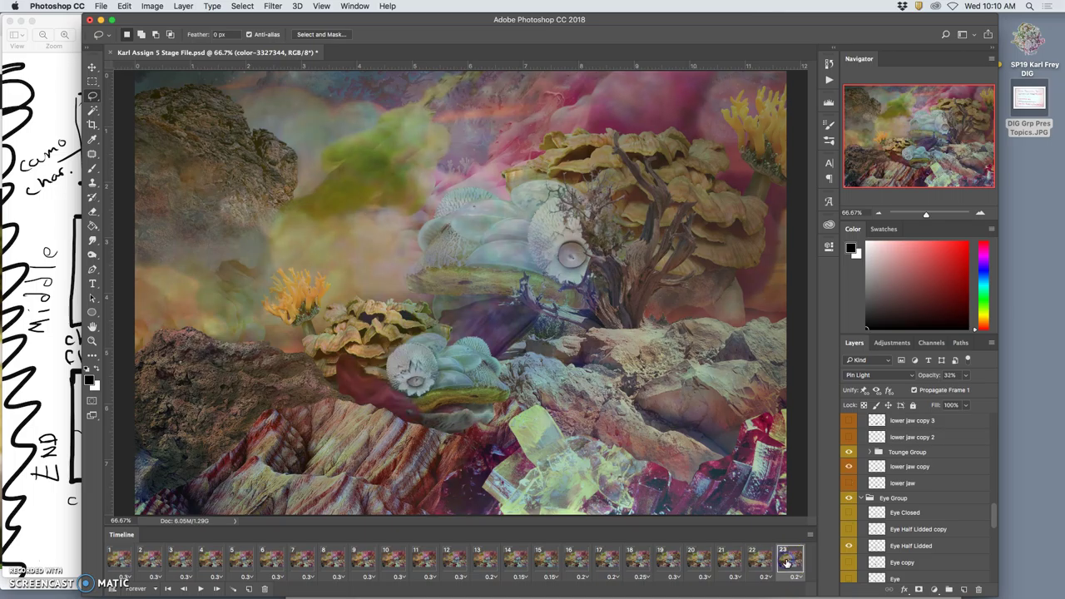
{"action": "scroll", "coordinate": [861, 549], "scroll_direction": "down", "scroll_amount": 3}
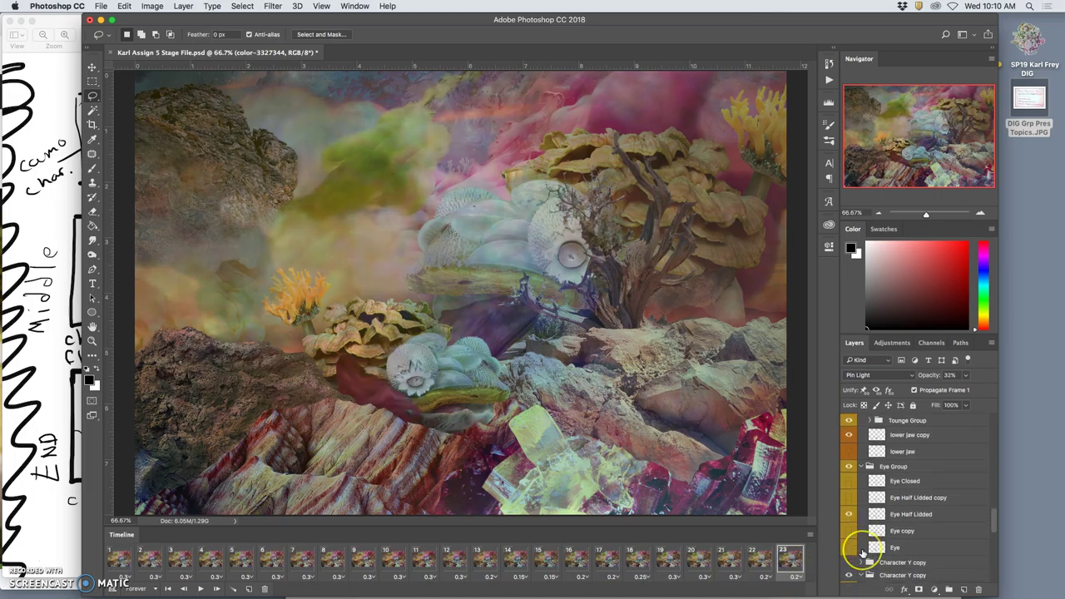
{"action": "left_click", "coordinate": [862, 552]}
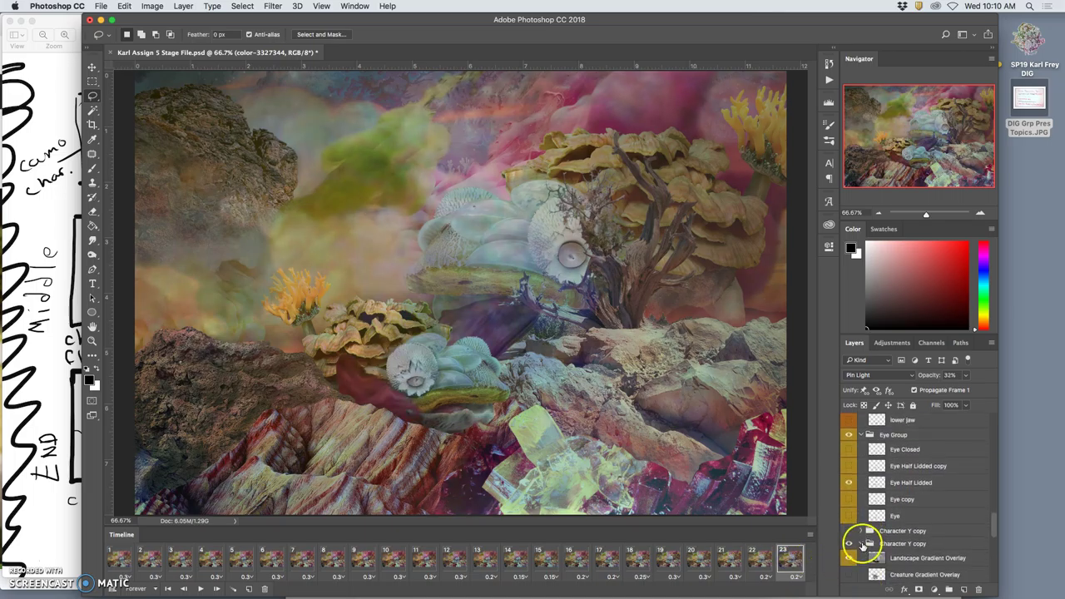
{"action": "scroll", "coordinate": [862, 545], "scroll_direction": "down", "scroll_amount": 3}
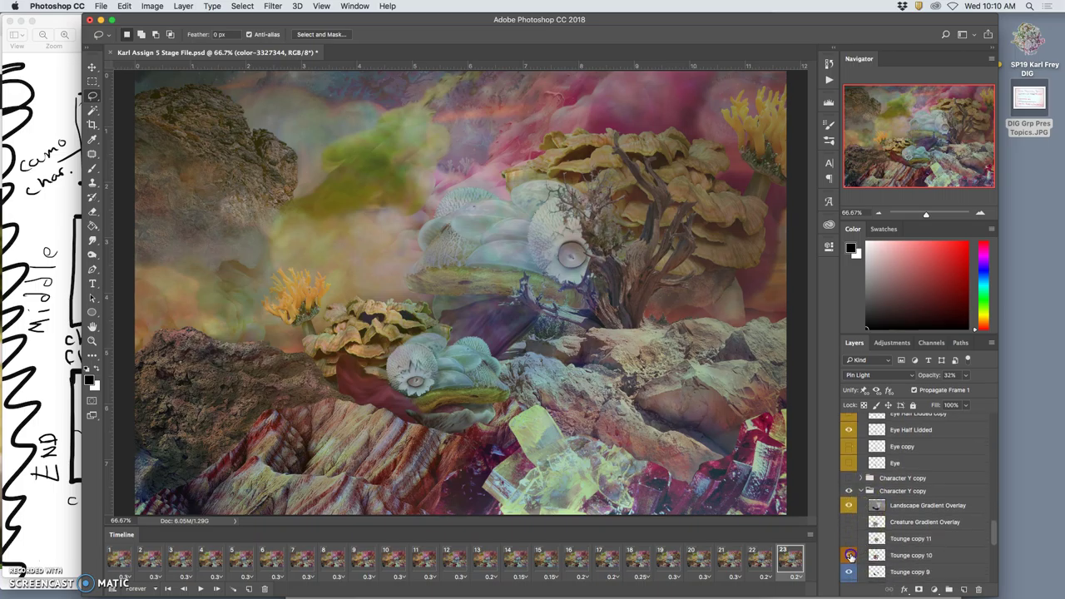
Toggle the visibility of Tounge copy 10 and Tounge copy 9 for frame 23
{"action": "left_click", "coordinate": [850, 555]}
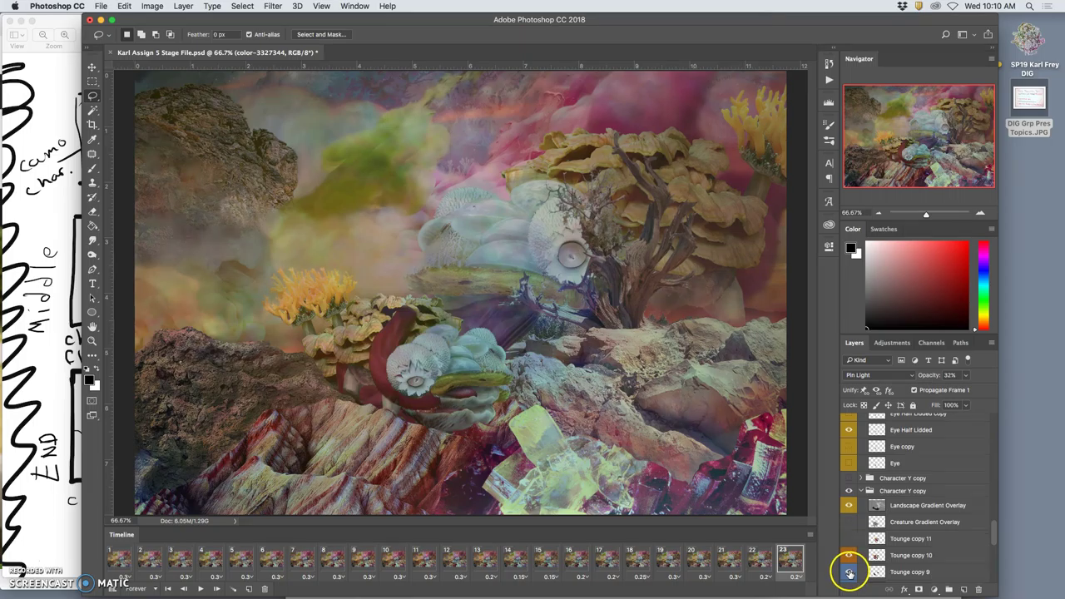
{"action": "left_click", "coordinate": [849, 573]}
{"action": "scroll", "coordinate": [870, 539], "scroll_direction": "up", "scroll_amount": 1}
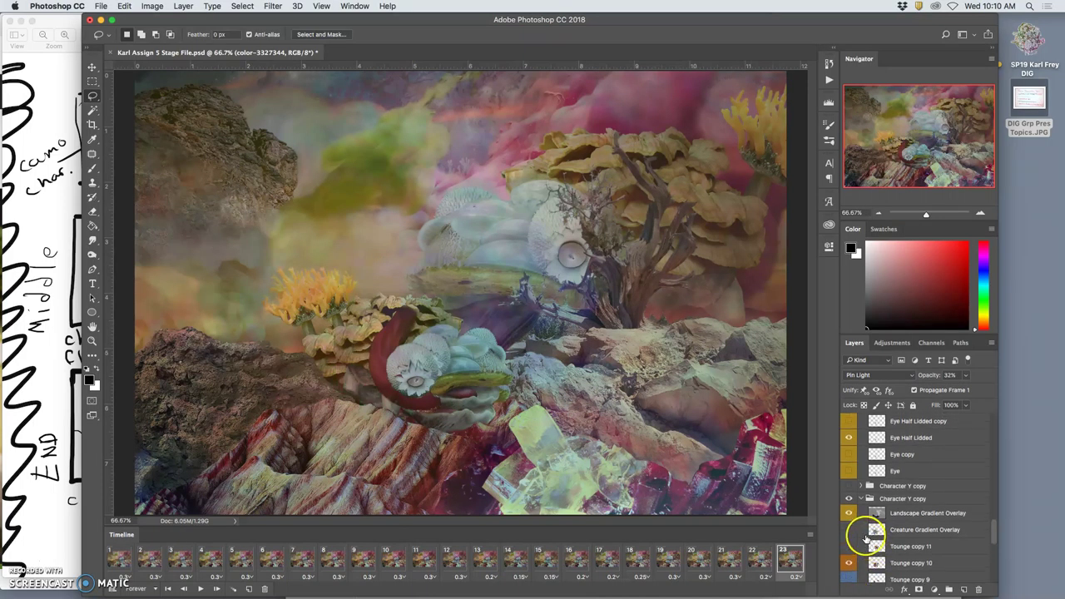
{"action": "scroll", "coordinate": [865, 537], "scroll_direction": "up", "scroll_amount": 5}
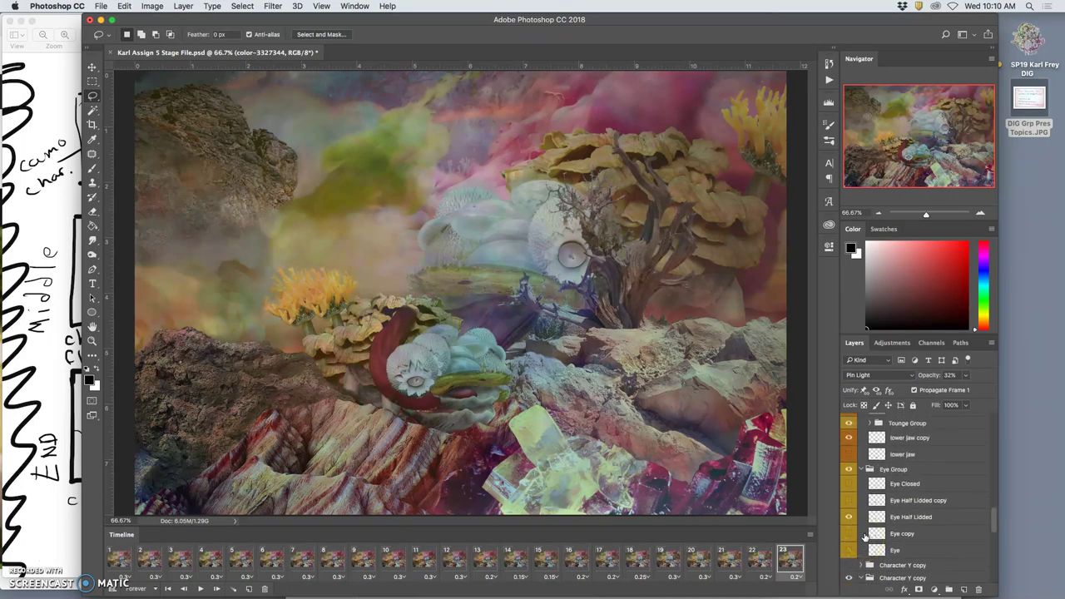
{"action": "scroll", "coordinate": [865, 537], "scroll_direction": "up", "scroll_amount": 3}
Toggle visibility of Eye Group, Tounge Group, lower jaw copy and Jaw Group in frame 23
{"action": "left_click", "coordinate": [864, 535]}
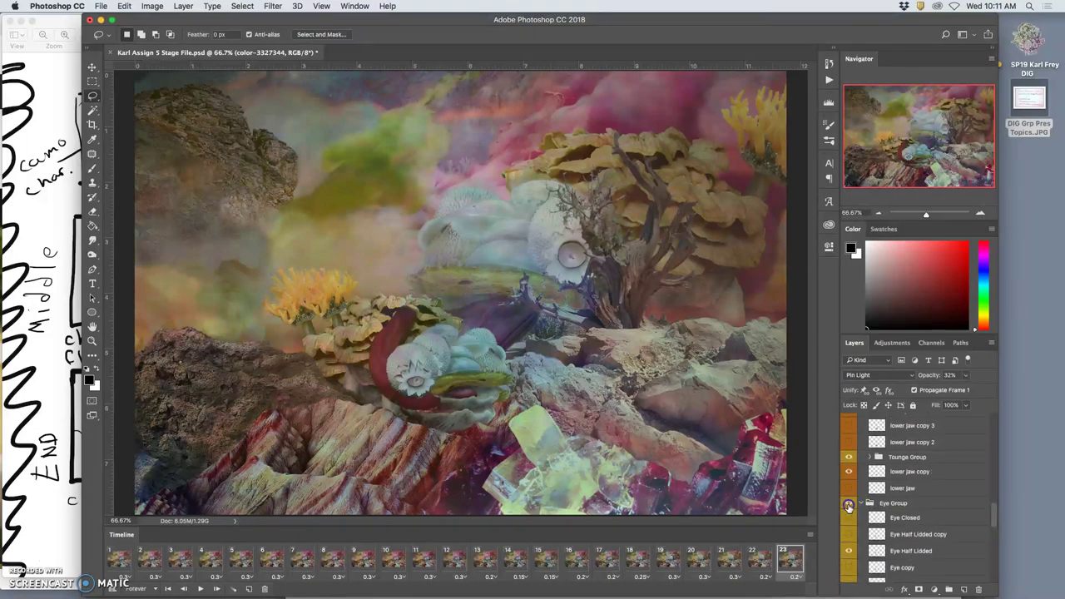
{"action": "left_click", "coordinate": [849, 505]}
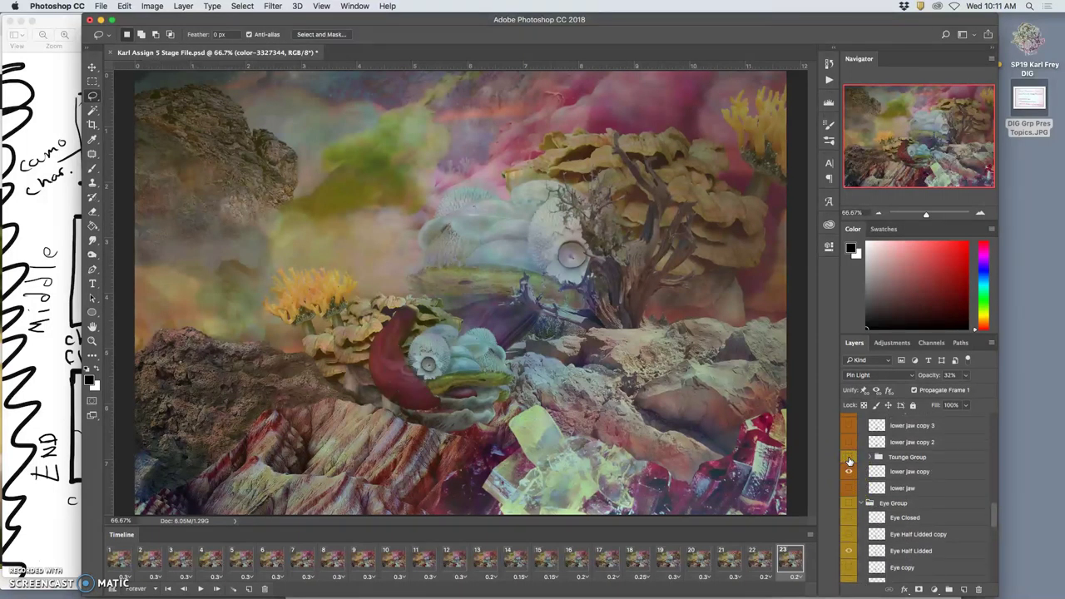
{"action": "left_click", "coordinate": [849, 458]}
{"action": "left_click", "coordinate": [850, 472]}
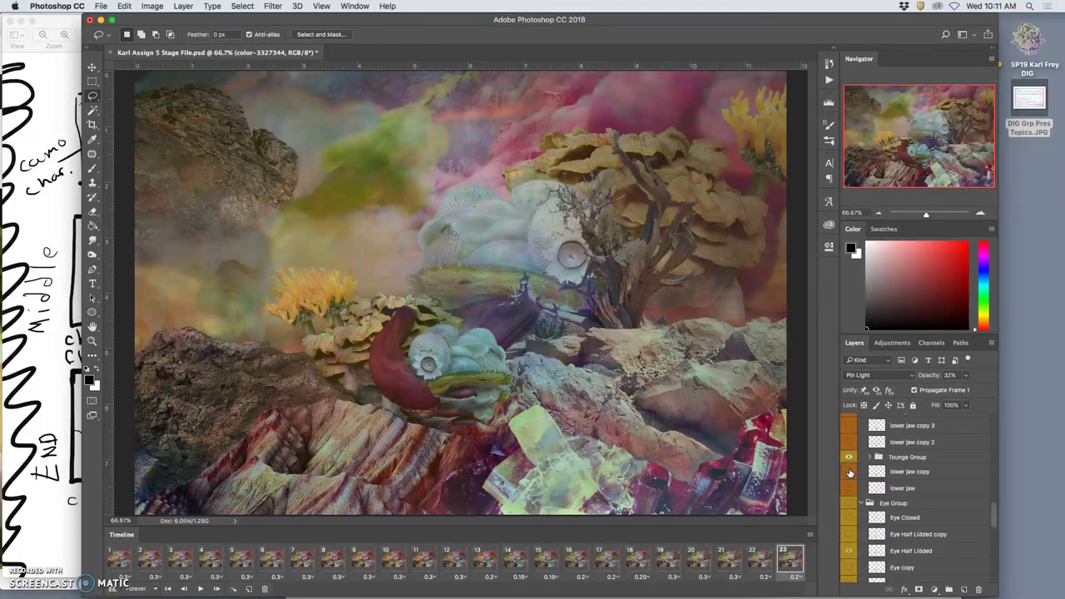
{"action": "scroll", "coordinate": [855, 470], "scroll_direction": "up", "scroll_amount": 2}
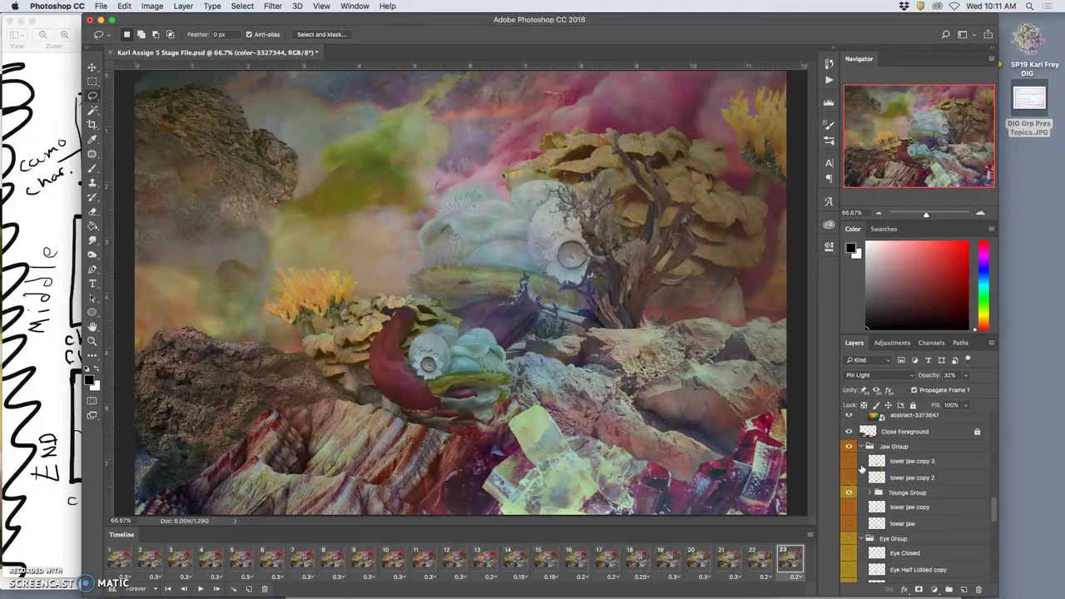
{"action": "left_click_drag", "start_coordinate": [851, 449], "coordinate": [853, 483]}
{"action": "left_click", "coordinate": [858, 450]}
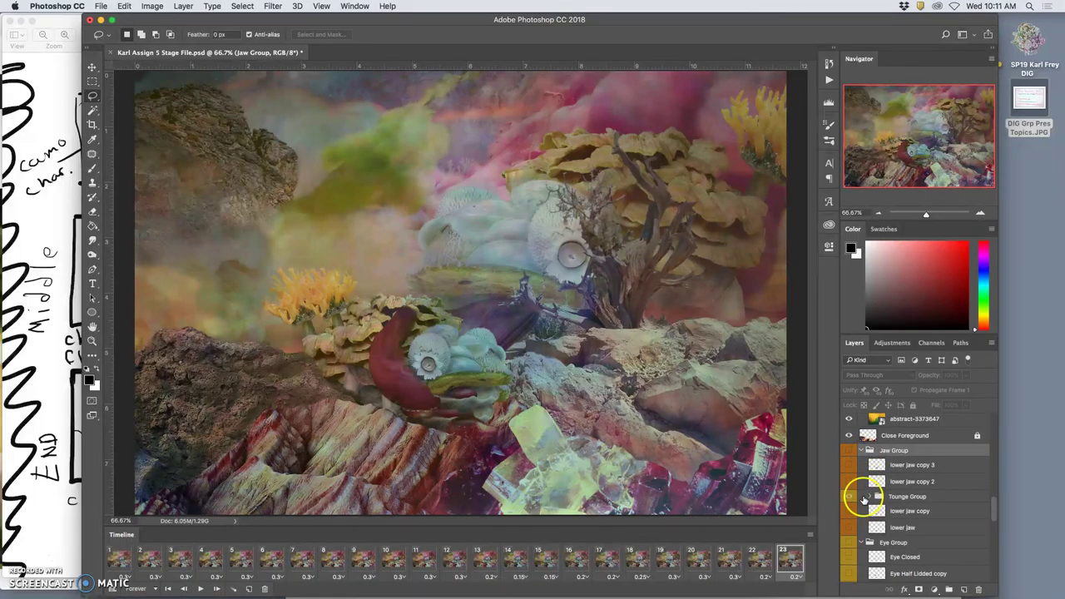
{"action": "left_click", "coordinate": [859, 542]}
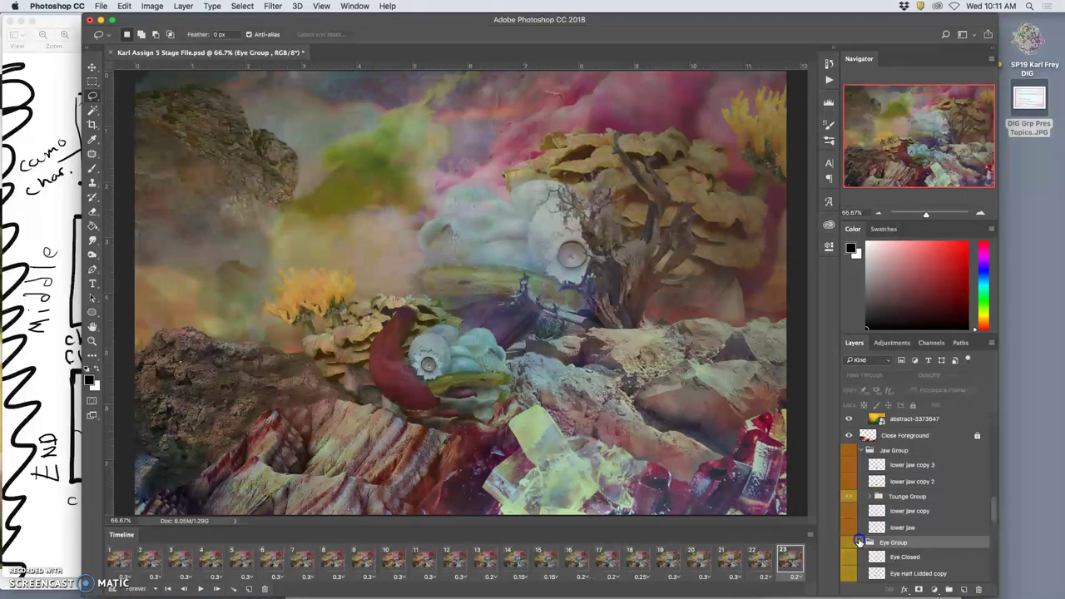
{"action": "scroll", "coordinate": [859, 541], "scroll_direction": "down", "scroll_amount": 5}
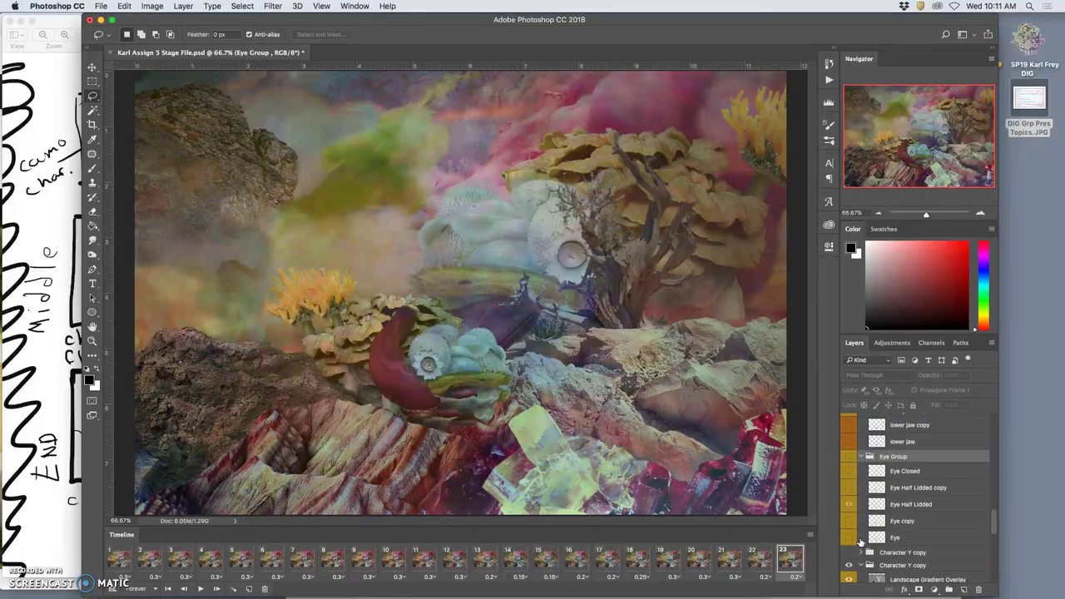
{"action": "scroll", "coordinate": [860, 541], "scroll_direction": "down", "scroll_amount": 2}
Select the Middle Ground Front layer and hide one of the creature composite layers
{"action": "scroll", "coordinate": [861, 541], "scroll_direction": "down", "scroll_amount": 8}
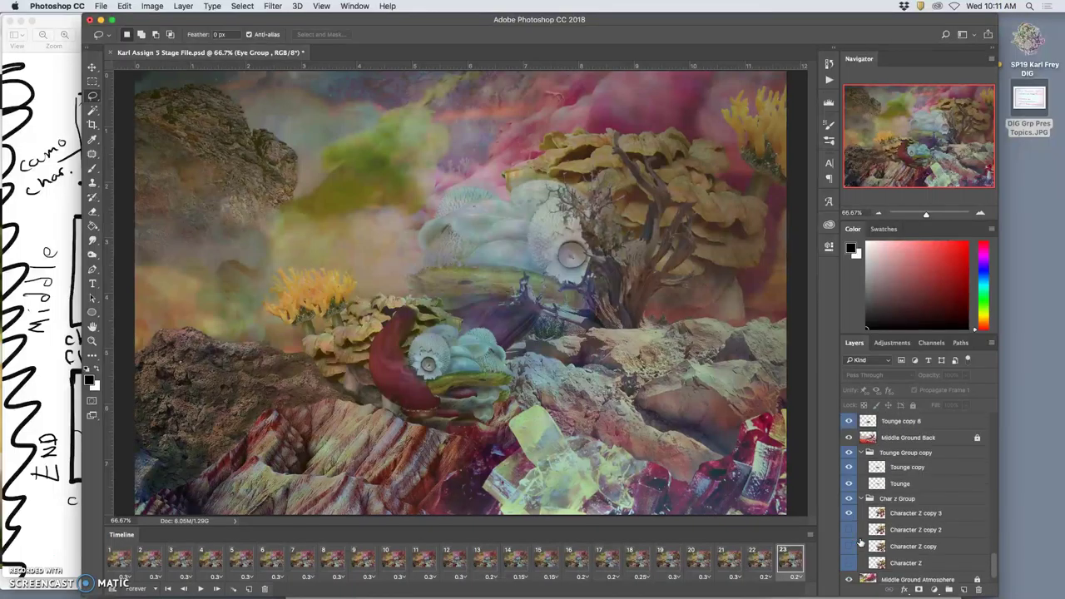
{"action": "left_click", "coordinate": [867, 524]}
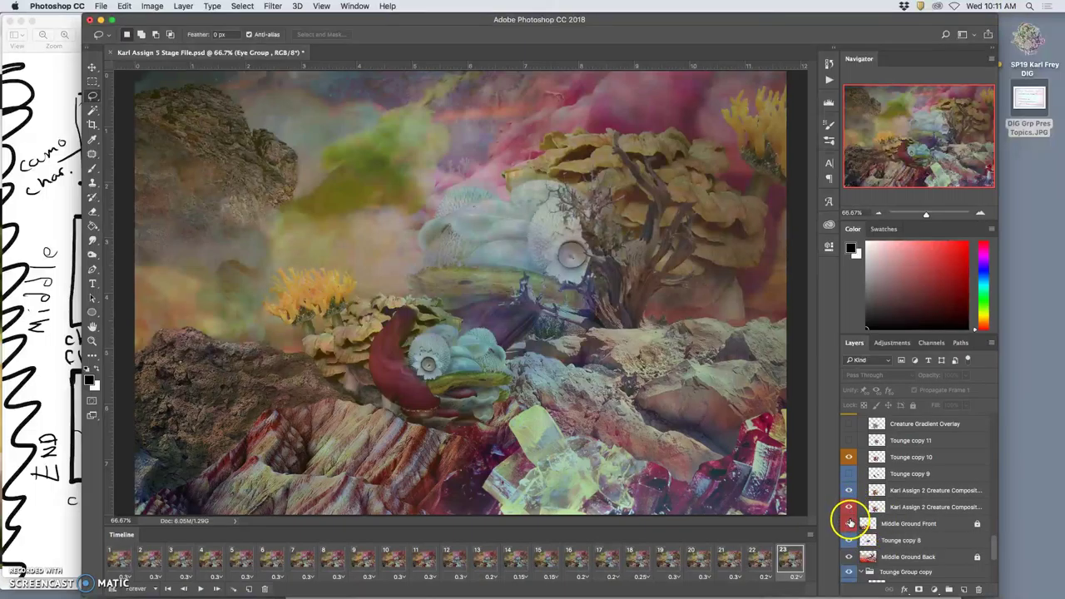
{"action": "scroll", "coordinate": [852, 520], "scroll_direction": "down", "scroll_amount": 2}
{"action": "scroll", "coordinate": [852, 520], "scroll_direction": "down", "scroll_amount": 4}
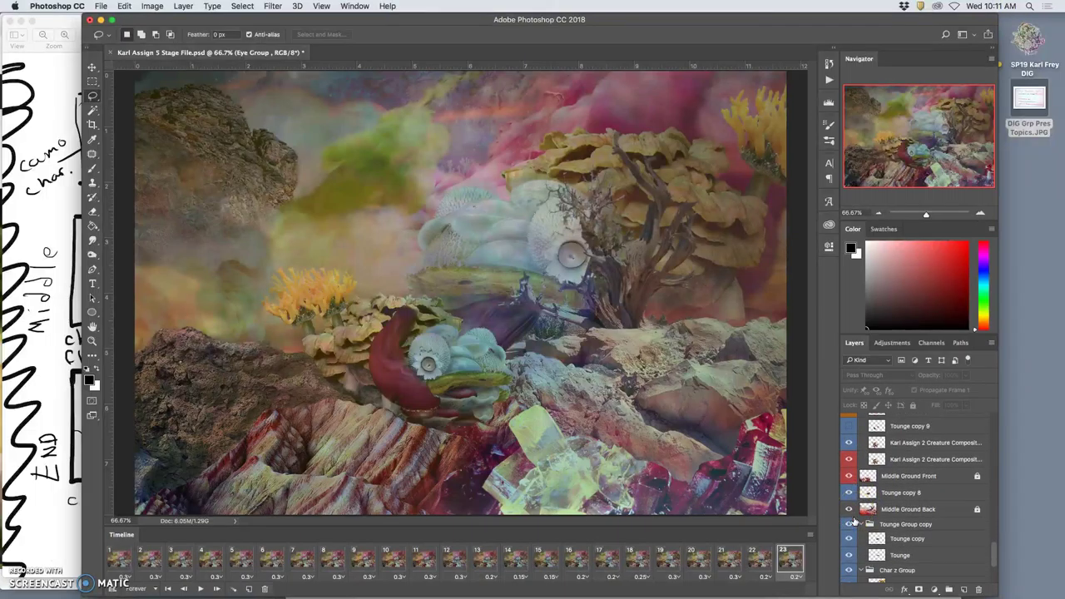
{"action": "scroll", "coordinate": [854, 522], "scroll_direction": "down", "scroll_amount": 2}
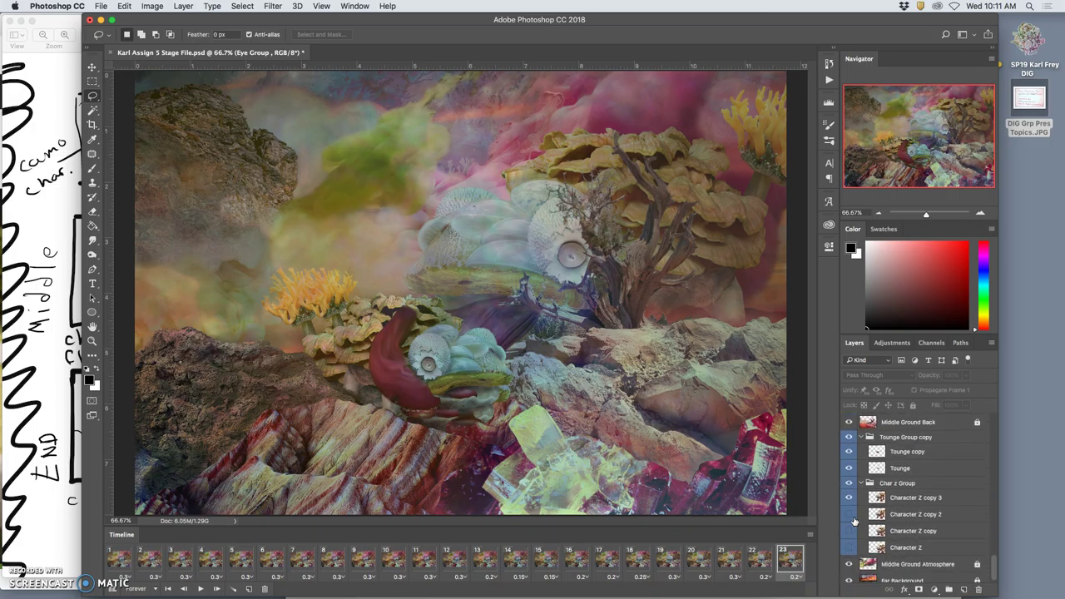
{"action": "scroll", "coordinate": [854, 521], "scroll_direction": "up", "scroll_amount": 5}
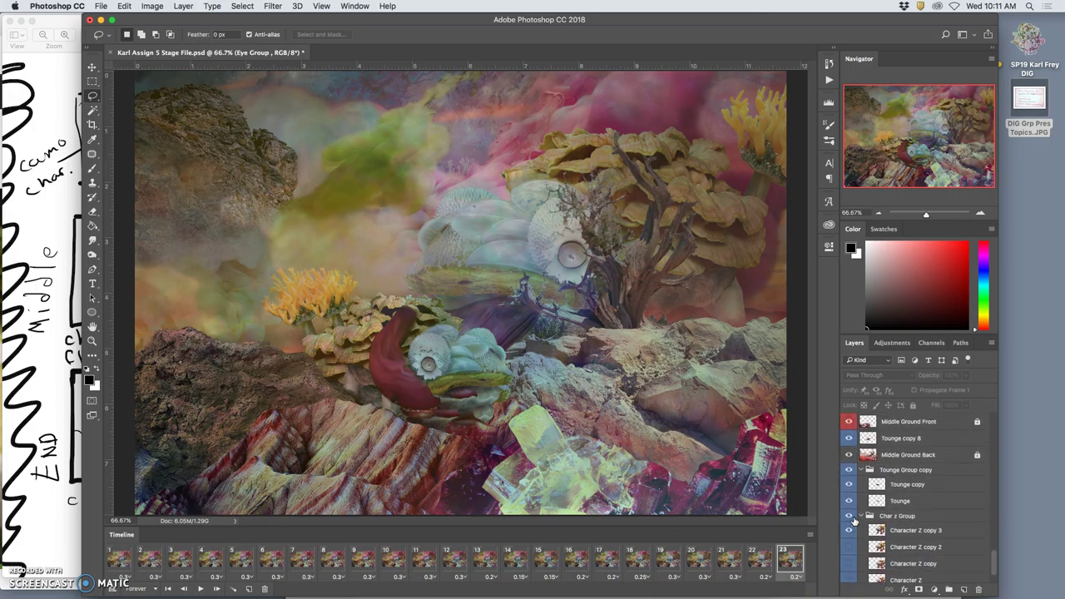
{"action": "scroll", "coordinate": [854, 522], "scroll_direction": "up", "scroll_amount": 2}
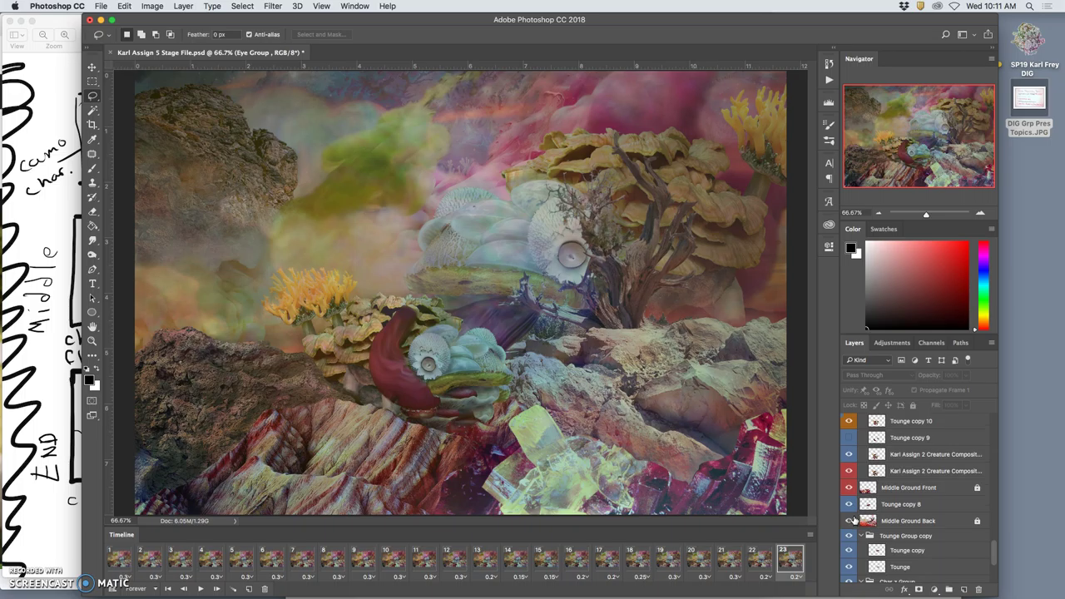
{"action": "scroll", "coordinate": [848, 508], "scroll_direction": "up", "scroll_amount": 2}
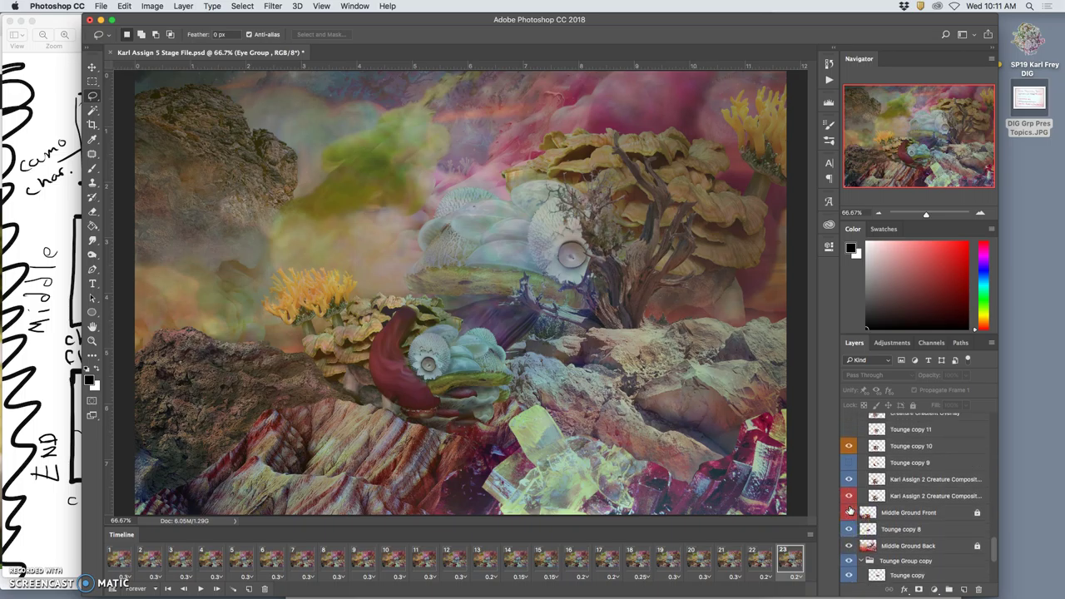
{"action": "left_click", "coordinate": [848, 492]}
{"action": "left_click", "coordinate": [848, 500]}
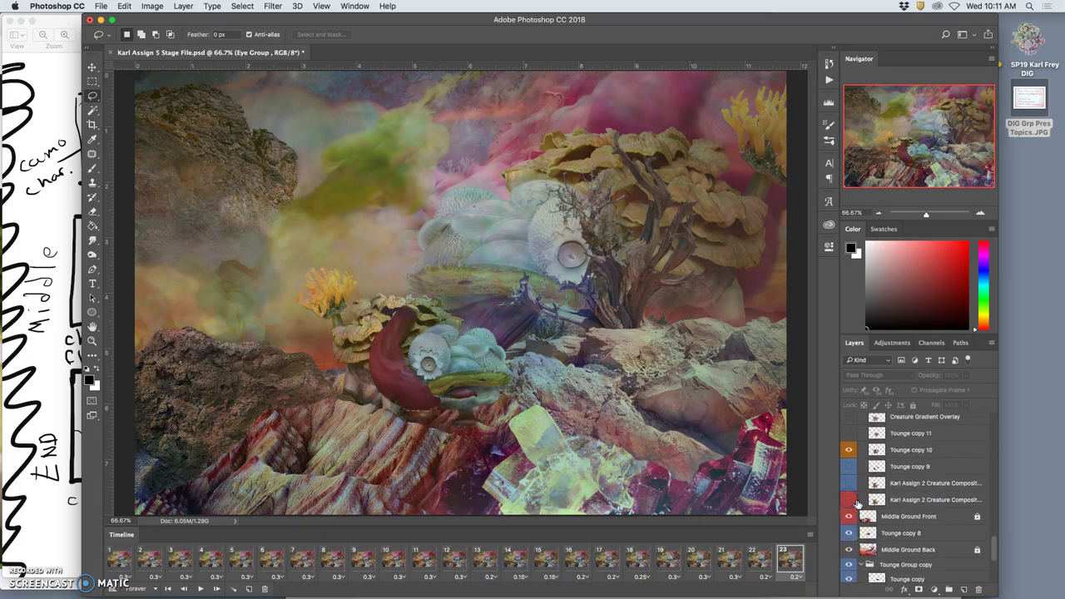
Toggle Tounge copy 9 and Tounge copy 11 off and on to compare, leaving Tounge copy 11 hidden
{"action": "scroll", "coordinate": [860, 518], "scroll_direction": "up", "scroll_amount": 2}
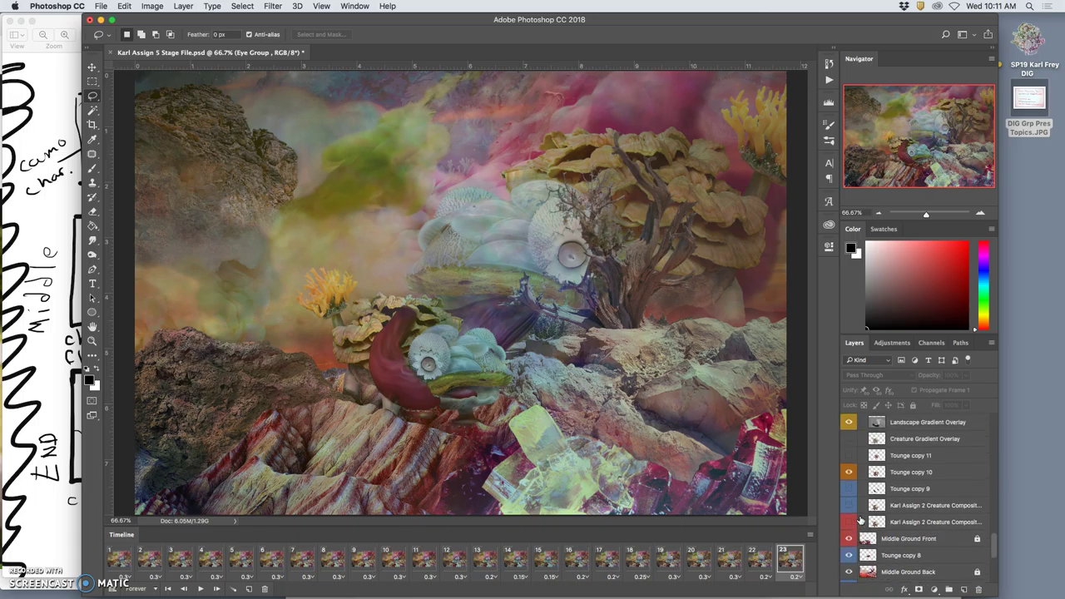
{"action": "left_click", "coordinate": [848, 489]}
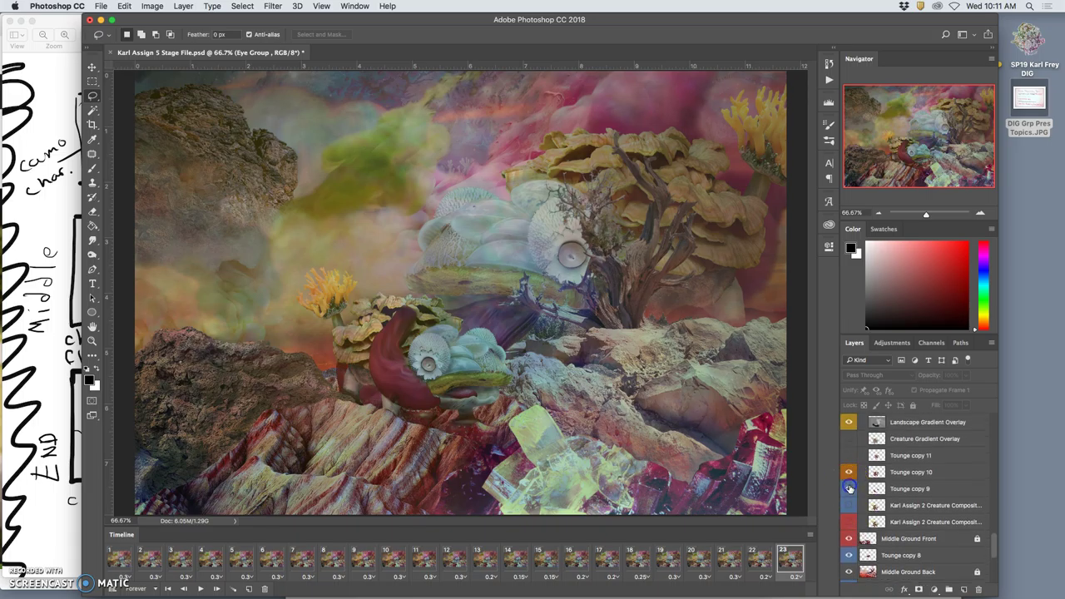
{"action": "left_click", "coordinate": [849, 489]}
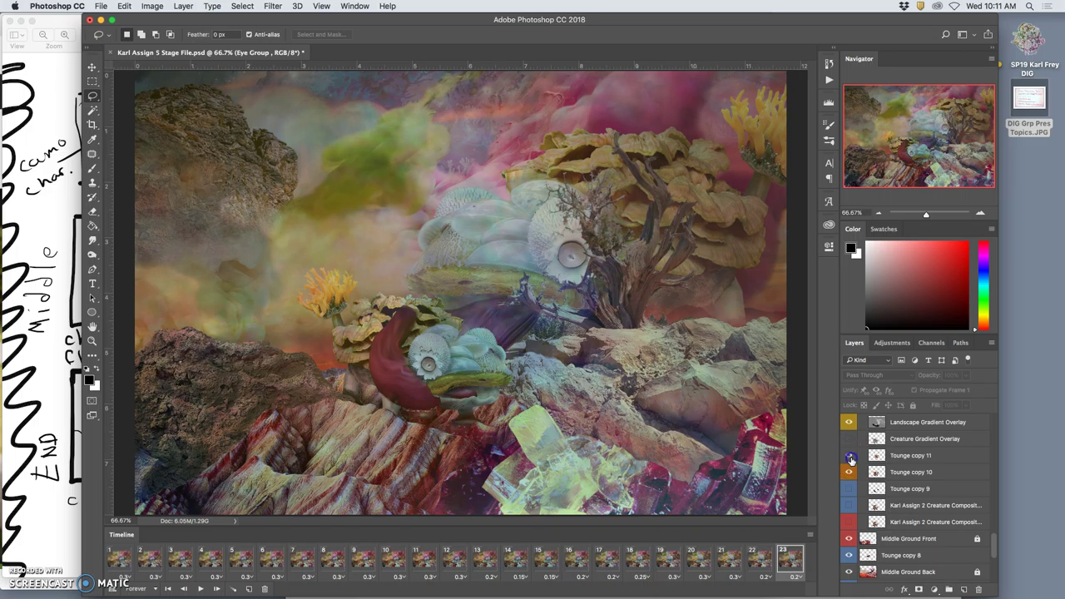
{"action": "left_click", "coordinate": [848, 456]}
{"action": "left_click", "coordinate": [849, 456]}
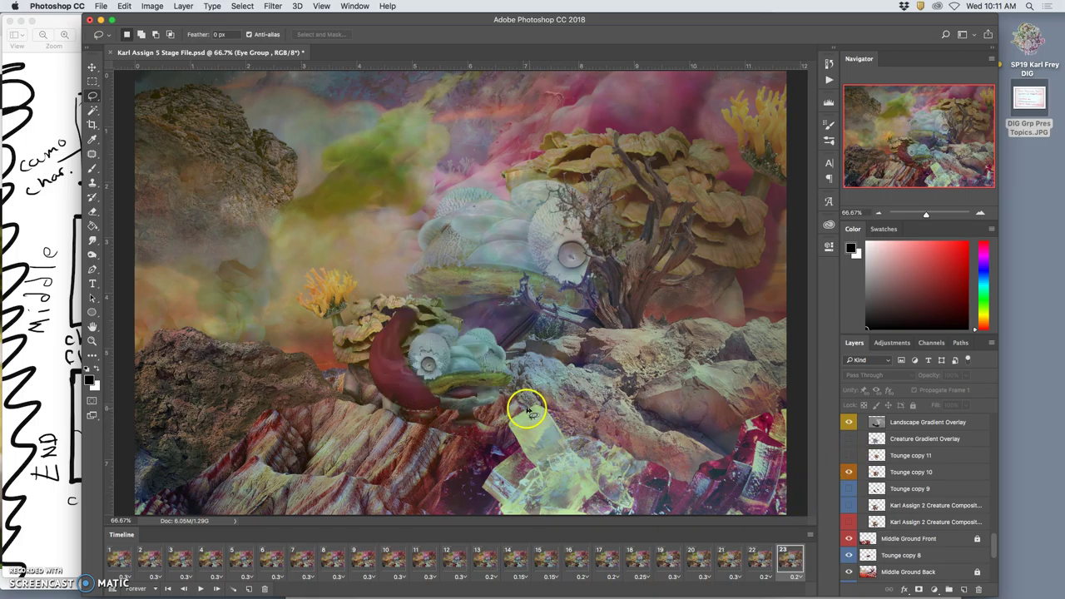
Select Tounge copy 10 and toggle its visibility to compare it in frame 23
{"action": "left_click", "coordinate": [889, 474]}
{"action": "left_click", "coordinate": [849, 472]}
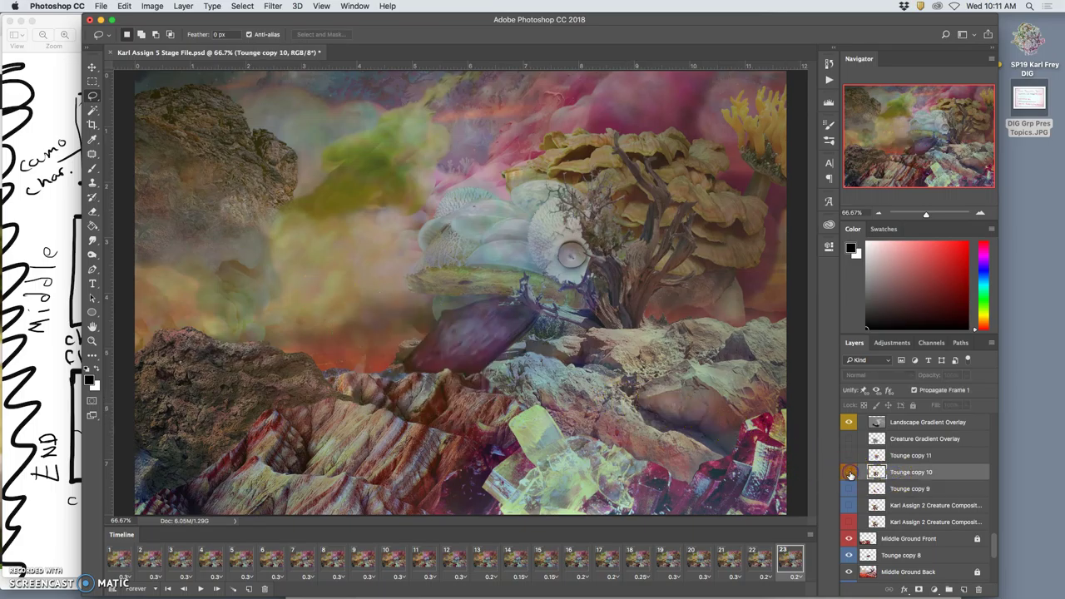
{"action": "left_click", "coordinate": [850, 473]}
{"action": "left_click", "coordinate": [849, 473]}
{"action": "left_click", "coordinate": [849, 472]}
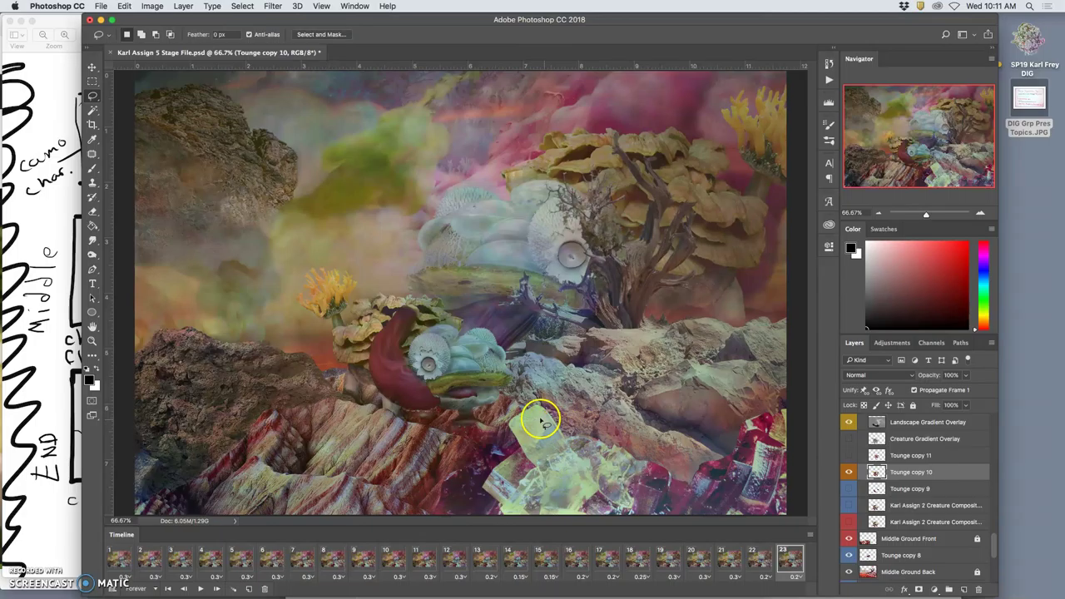
{"action": "left_click", "coordinate": [790, 566]}
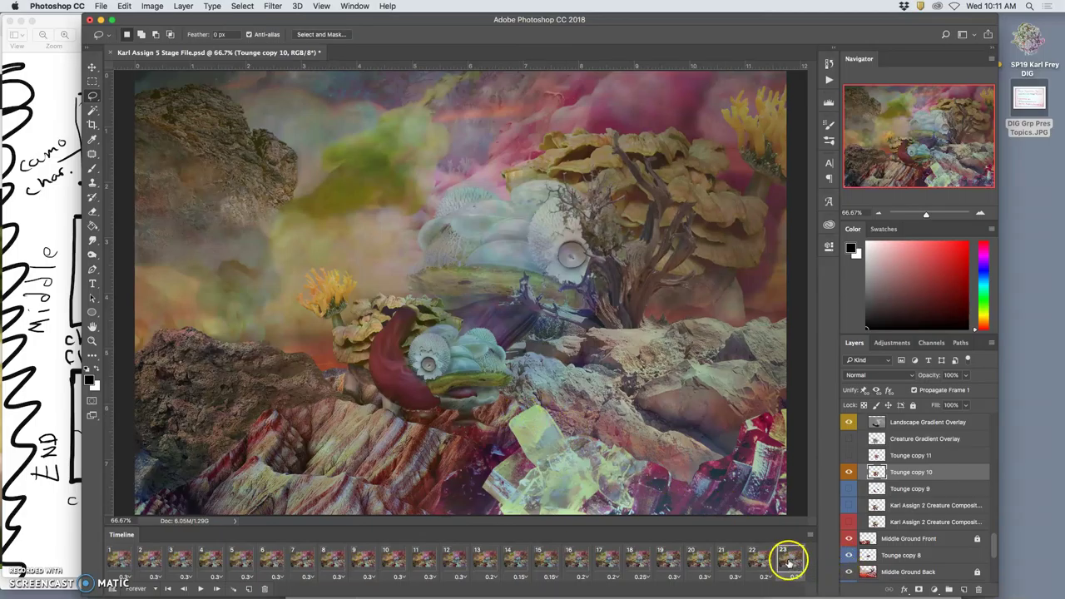
{"action": "left_click", "coordinate": [850, 473]}
{"action": "left_click", "coordinate": [849, 473]}
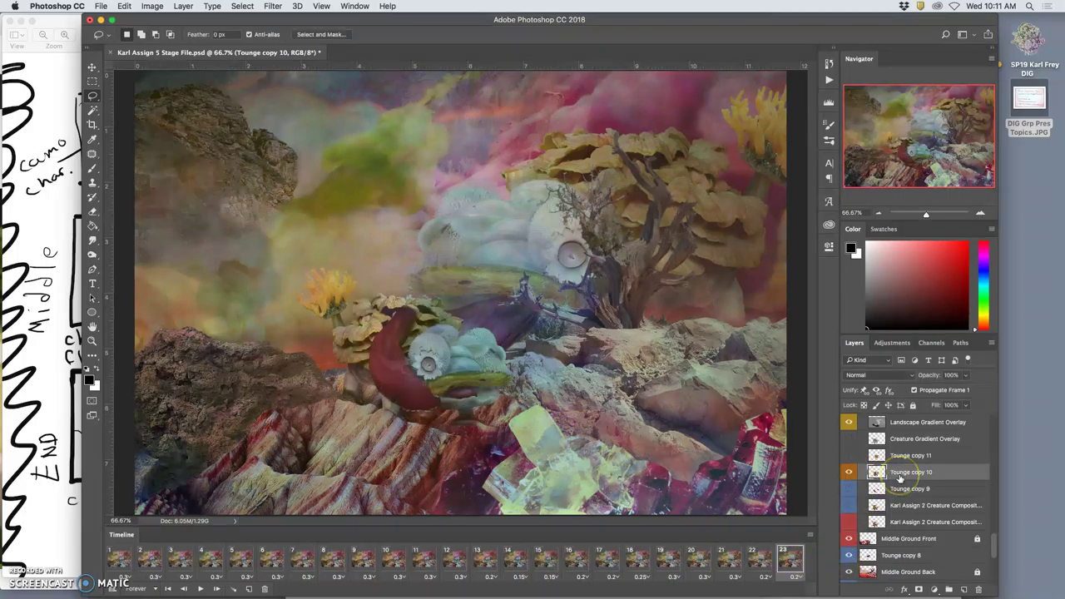
{"action": "left_click", "coordinate": [849, 499]}
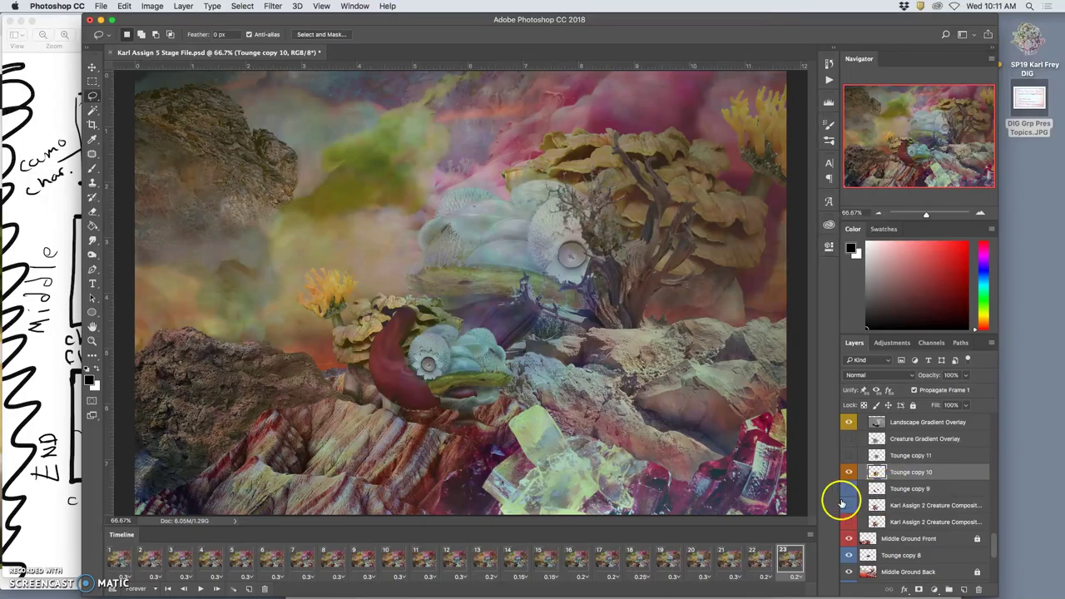
{"action": "left_click", "coordinate": [654, 497]}
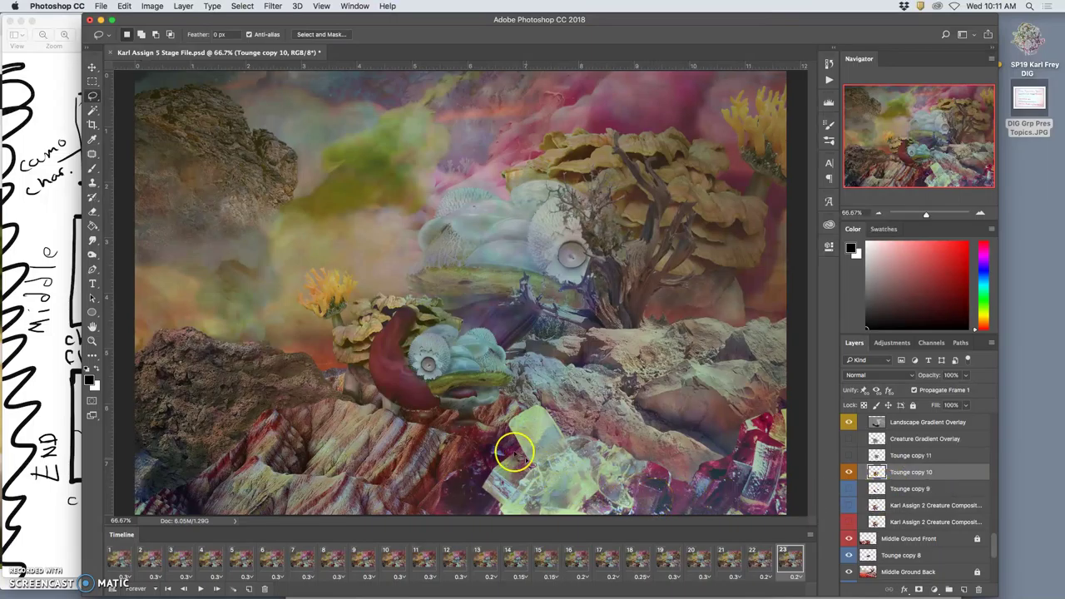
Zoom in on the creature and set up the Clone Stamp with 67% brush hardness
{"action": "key", "text": "super+equal"}
{"action": "key", "text": "super+equal"}
{"action": "scroll", "coordinate": [471, 441], "scroll_direction": "down", "scroll_amount": 10}
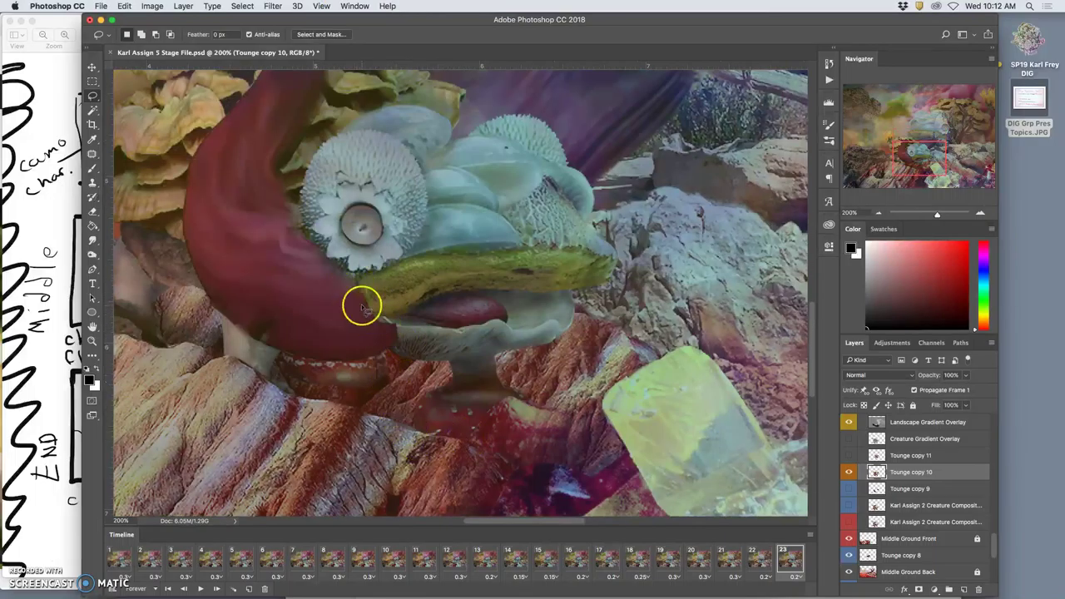
{"action": "left_click", "coordinate": [94, 182]}
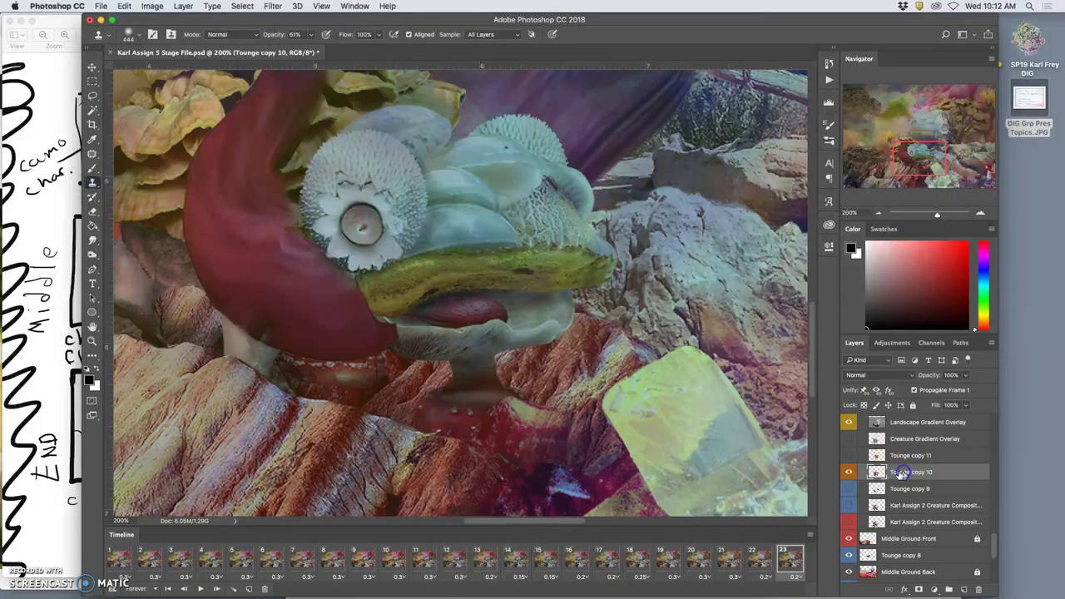
{"action": "left_click", "coordinate": [138, 35]}
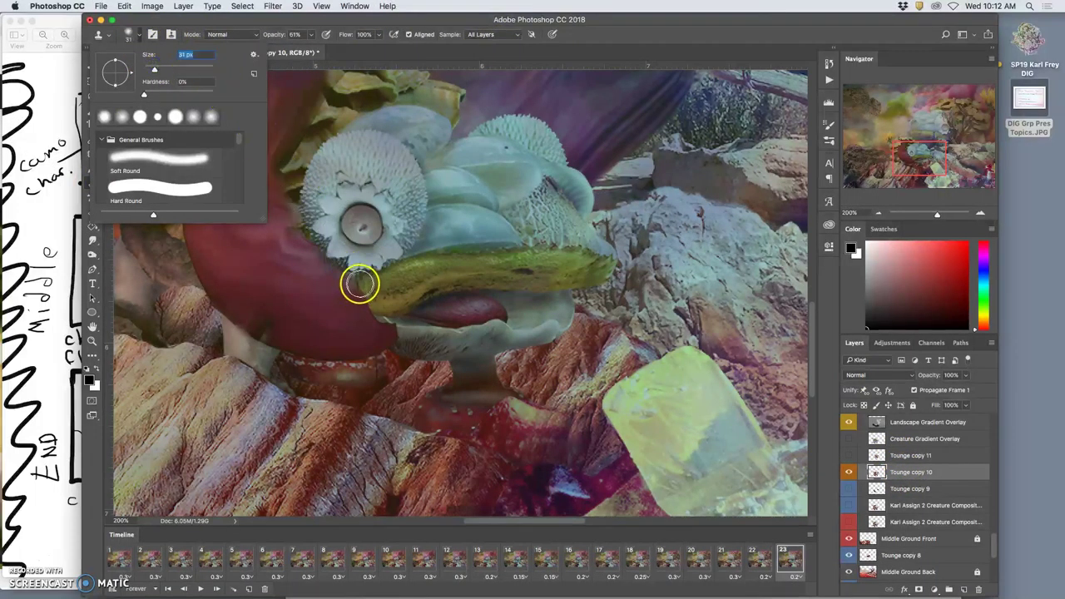
{"action": "left_click", "coordinate": [310, 35]}
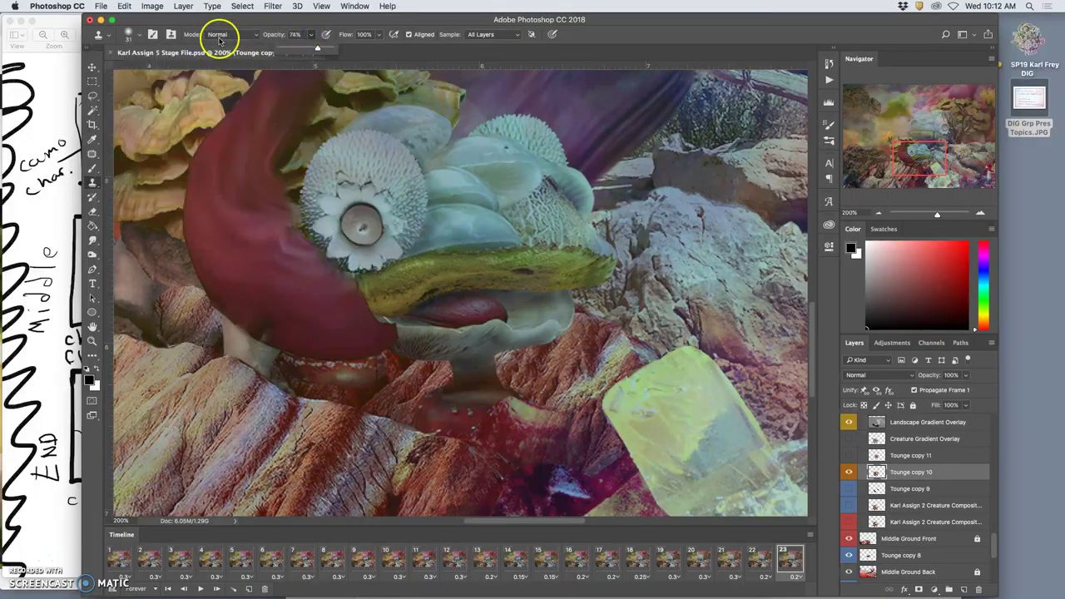
{"action": "left_click", "coordinate": [138, 35]}
{"action": "left_click_drag", "start_coordinate": [166, 93], "coordinate": [182, 94]}
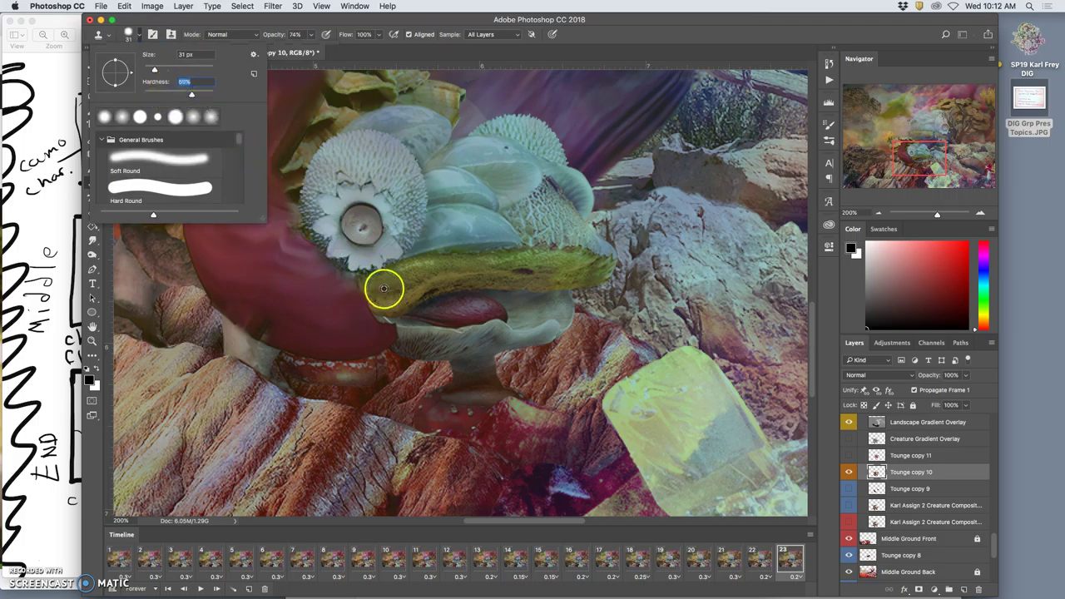
{"action": "left_click", "coordinate": [385, 288]}
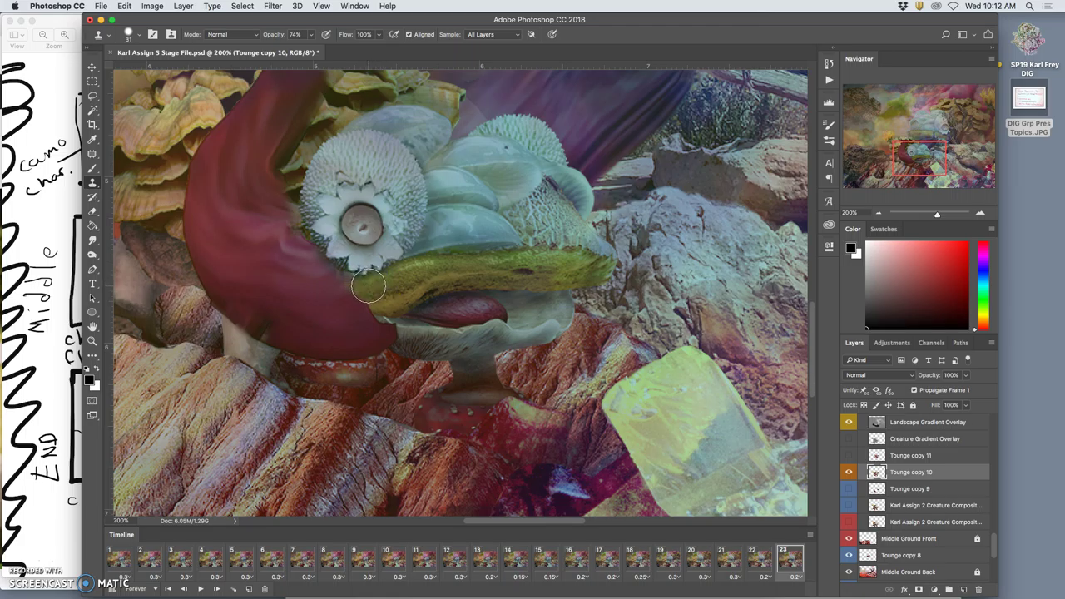
Clone grey lip texture over the tongue's lower edge, undoing the bad strokes
{"action": "left_click", "coordinate": [370, 286]}
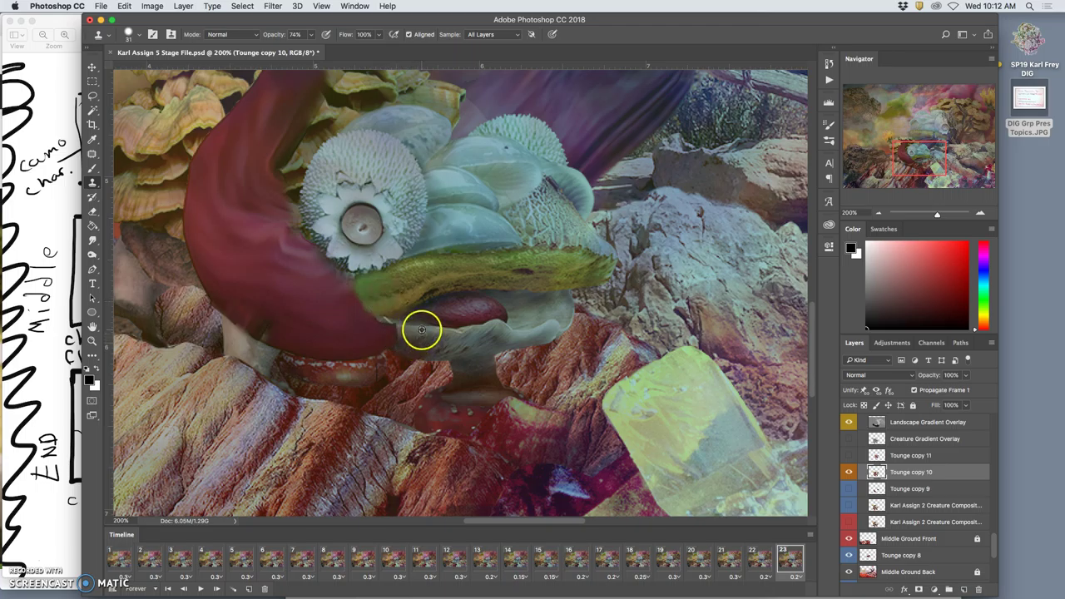
{"action": "left_click", "coordinate": [419, 328]}
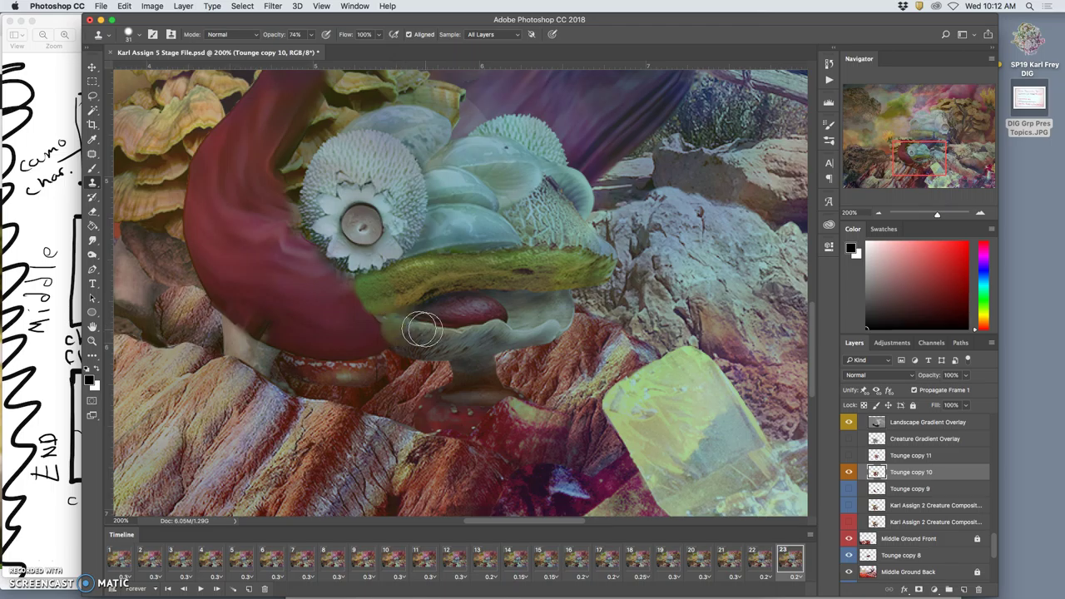
{"action": "key", "text": "super+alt+z"}
{"action": "key", "text": "super+alt+z"}
{"action": "key", "text": "super+alt+z"}
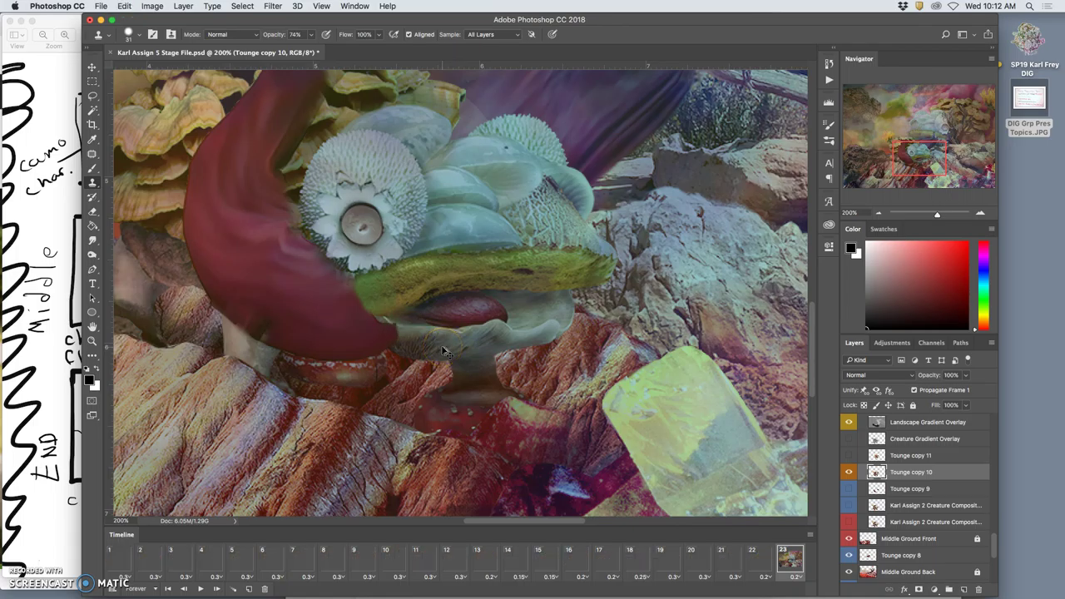
{"action": "left_click", "coordinate": [432, 340]}
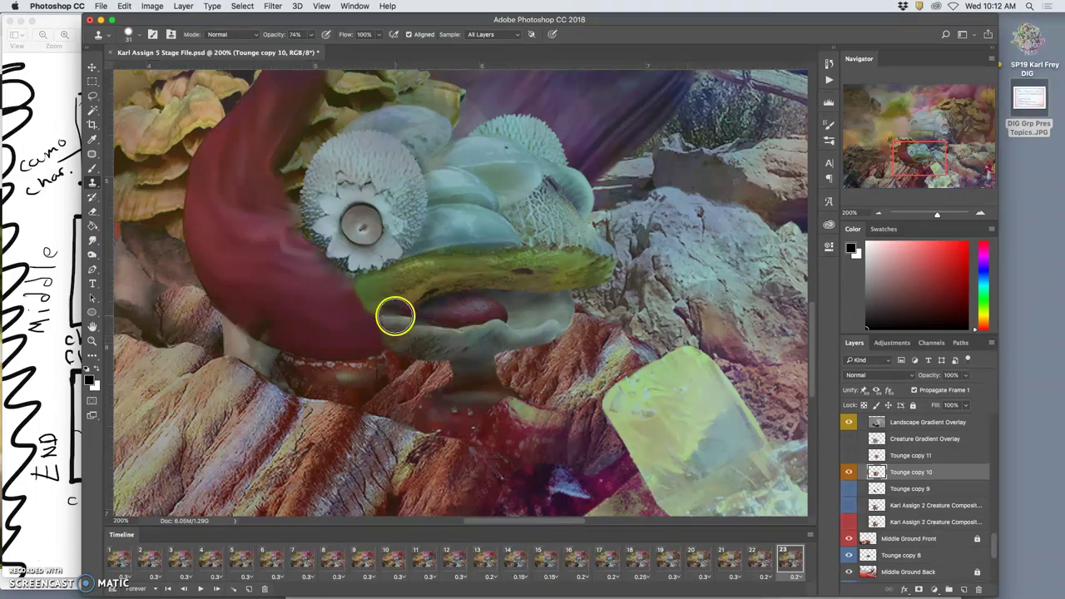
{"action": "mouse_move", "coordinate": [393, 325]}
{"action": "left_mouse_down"}
{"action": "mouse_move", "coordinate": [452, 342]}
{"action": "mouse_move", "coordinate": [438, 343]}
{"action": "mouse_move", "coordinate": [460, 315]}
{"action": "mouse_move", "coordinate": [443, 343]}
{"action": "left_mouse_up"}
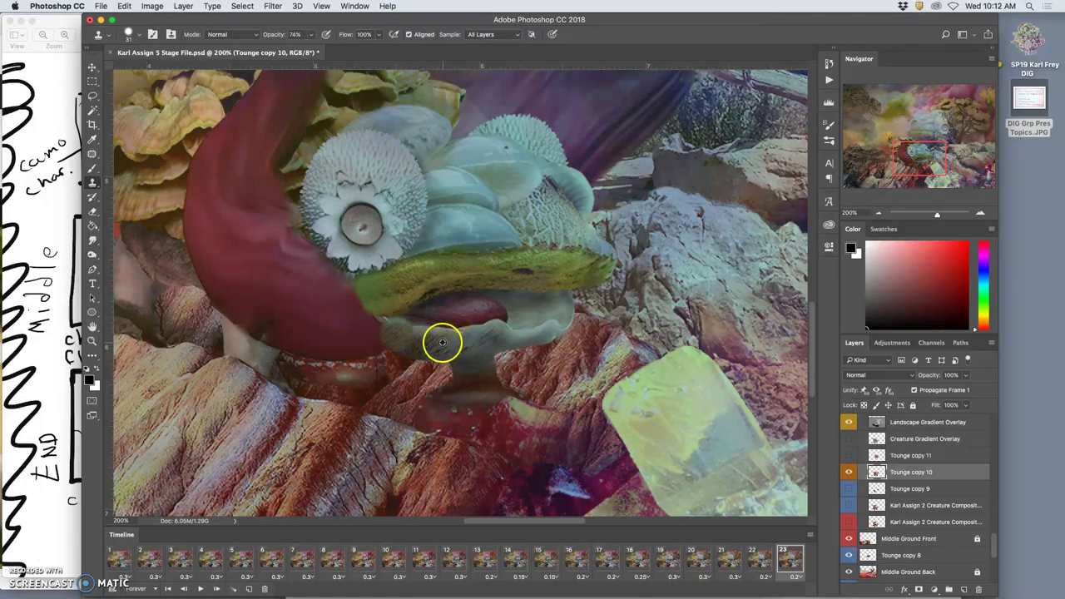
{"action": "mouse_move", "coordinate": [388, 316]}
{"action": "left_mouse_down"}
{"action": "mouse_move", "coordinate": [450, 340]}
{"action": "mouse_move", "coordinate": [485, 340]}
{"action": "mouse_move", "coordinate": [390, 296]}
{"action": "mouse_move", "coordinate": [446, 311]}
{"action": "mouse_move", "coordinate": [428, 297]}
{"action": "mouse_move", "coordinate": [354, 321]}
{"action": "mouse_move", "coordinate": [394, 312]}
{"action": "mouse_move", "coordinate": [351, 335]}
{"action": "left_mouse_up"}
{"action": "key", "text": "super+z"}
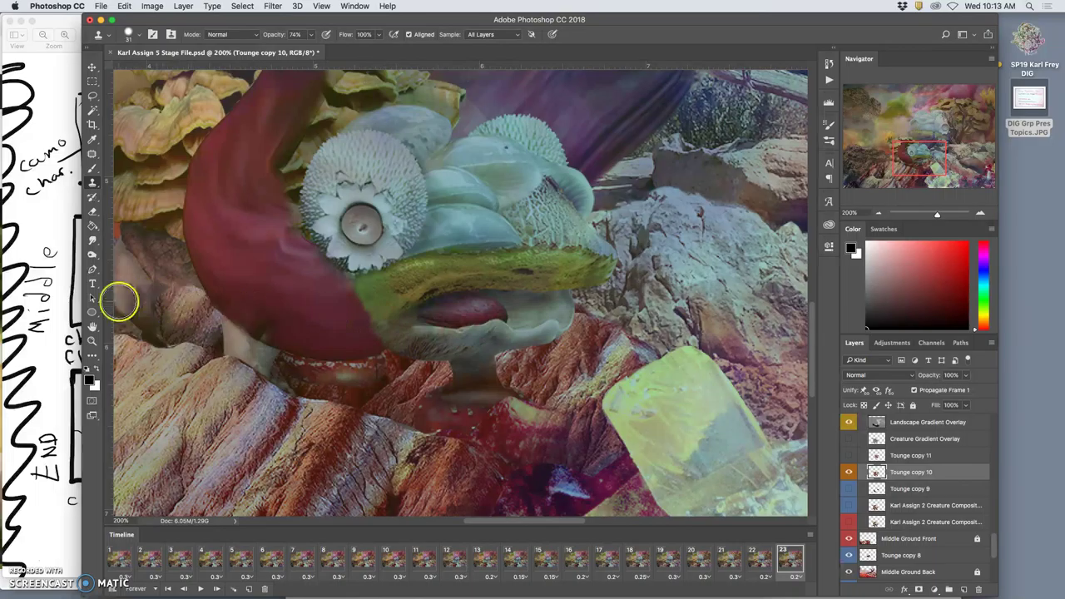
Dodge a spot on the red tongue, adjust the brush hardness, and zoom out to the whole scene
{"action": "left_click", "coordinate": [93, 256]}
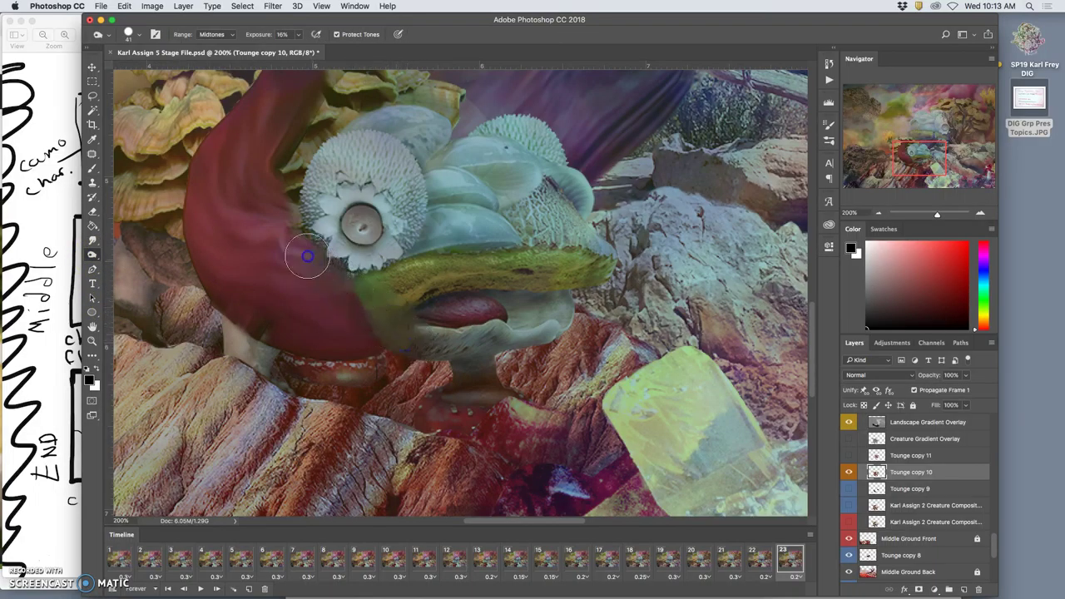
{"action": "left_click", "coordinate": [279, 214]}
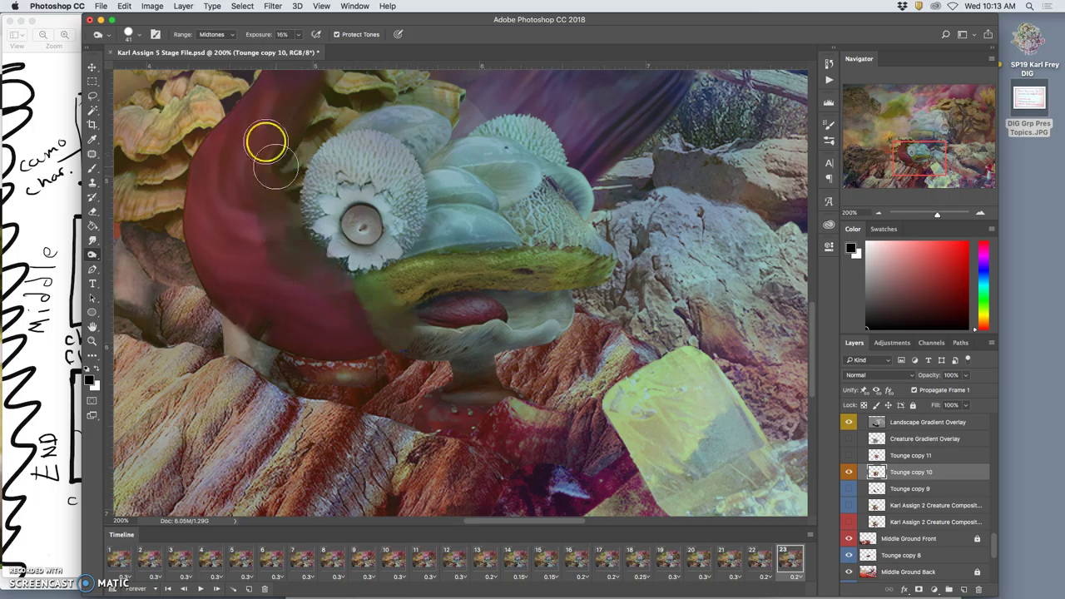
{"action": "left_click", "coordinate": [133, 33]}
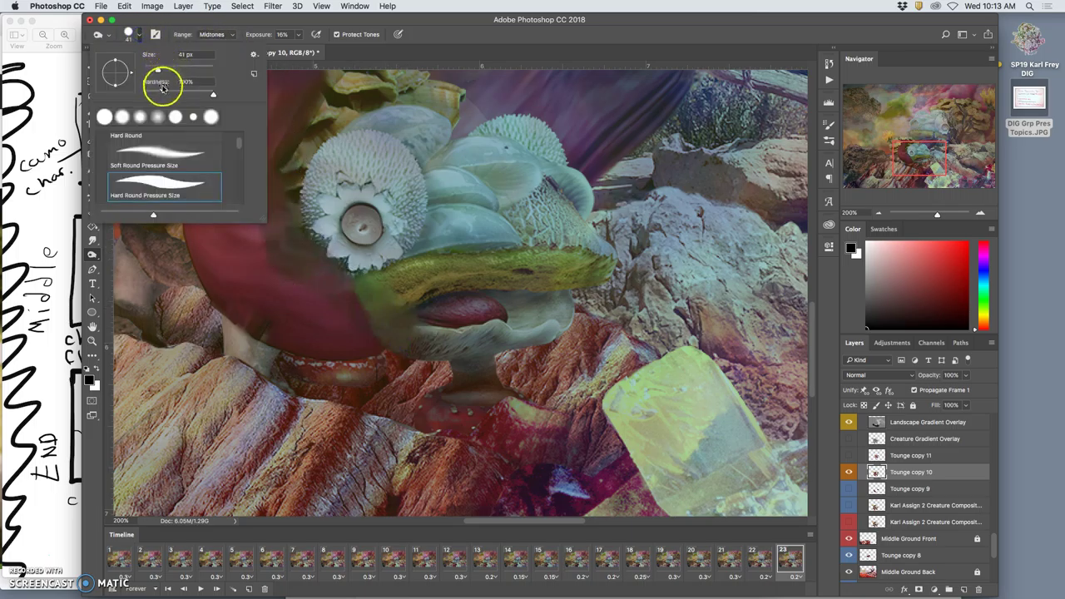
{"action": "left_click_drag", "start_coordinate": [157, 89], "coordinate": [158, 93]}
{"action": "left_click", "coordinate": [297, 254]}
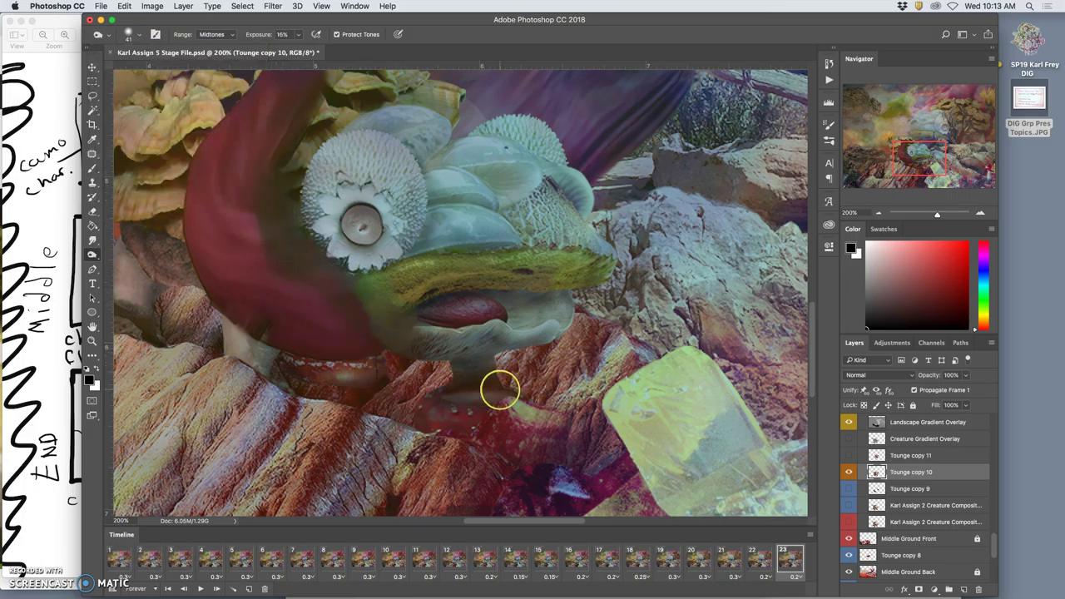
{"action": "key", "text": "super+minus"}
{"action": "key", "text": "super+minus"}
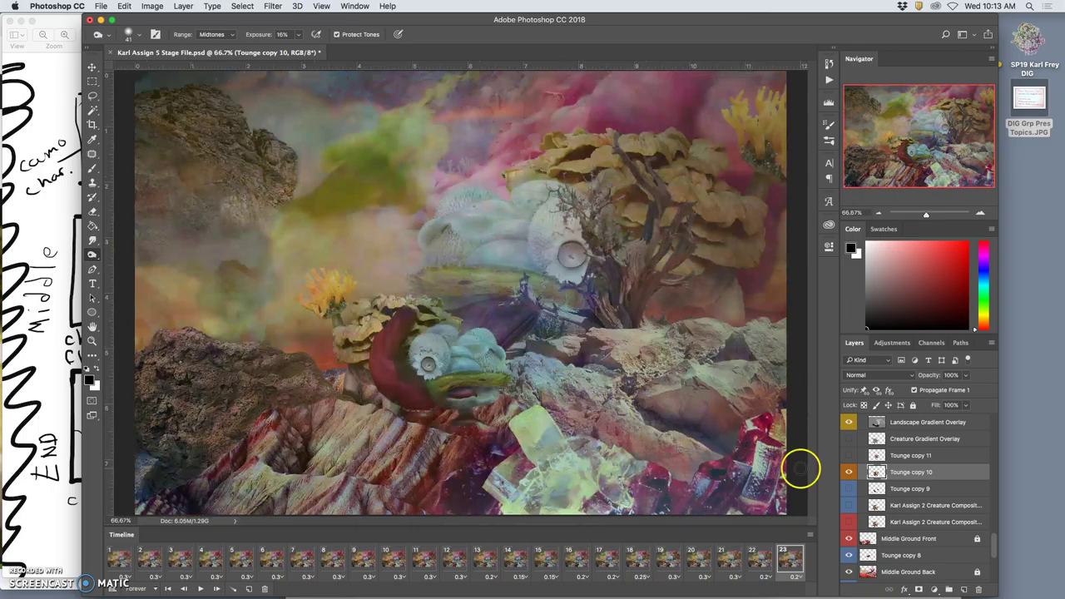
Compare frames 22 and 23, then select Tounge copy 10 on frame 23
{"action": "left_click", "coordinate": [760, 566]}
{"action": "left_click", "coordinate": [761, 566]}
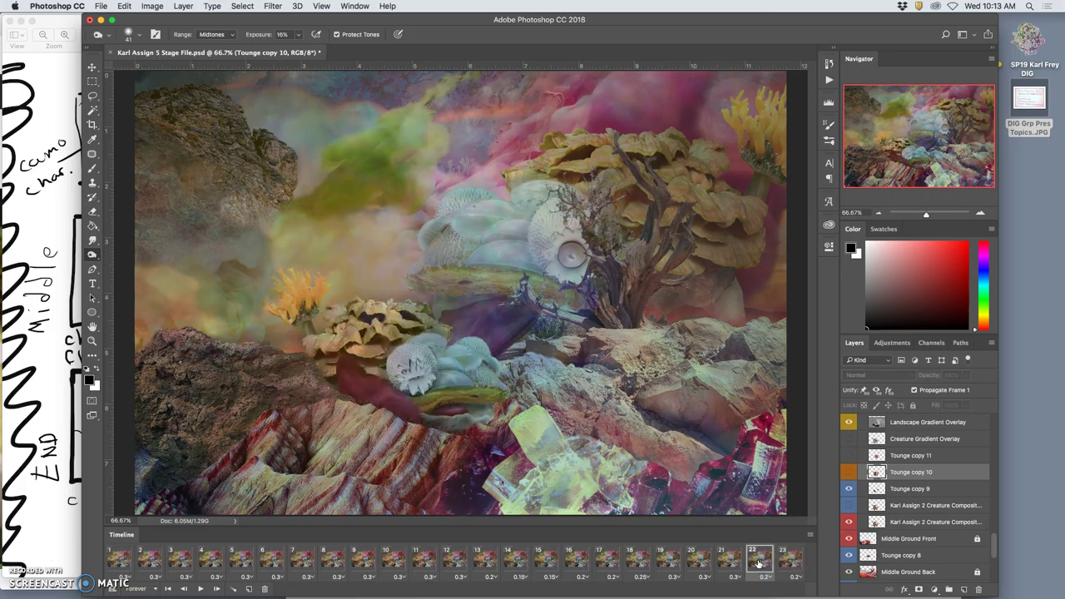
{"action": "left_click", "coordinate": [889, 488]}
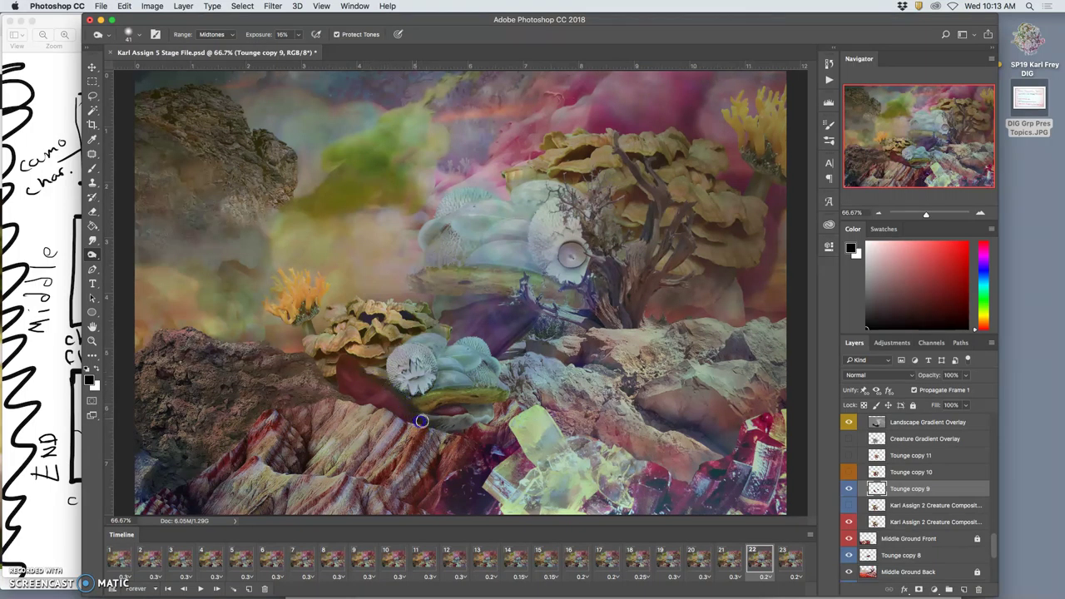
{"action": "left_click", "coordinate": [785, 556]}
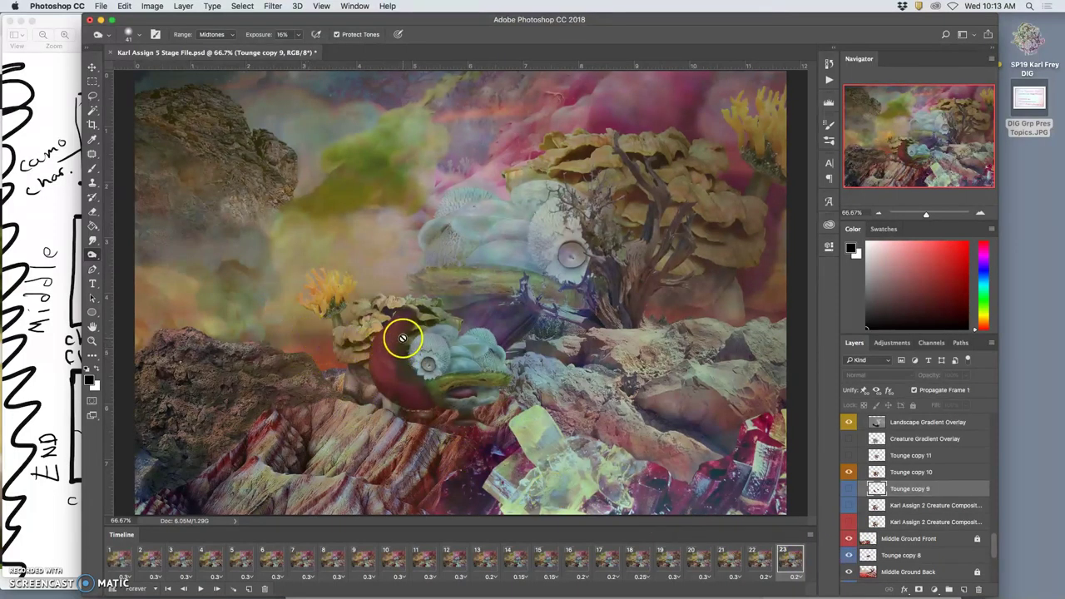
{"action": "left_click", "coordinate": [898, 473]}
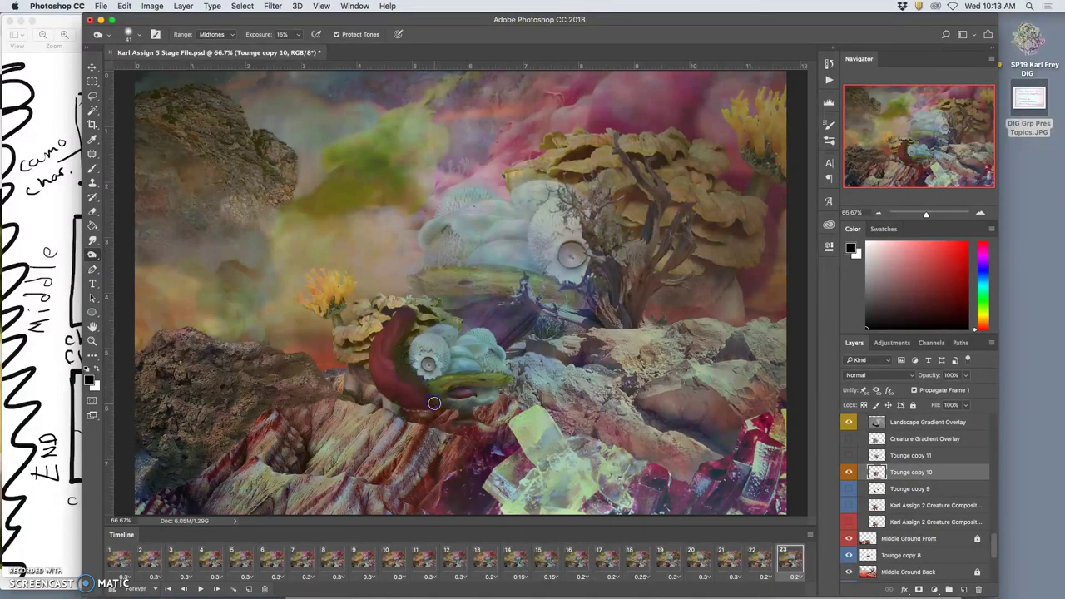
Burn the tongue and the rocks below it darker, checking against frame 22
{"action": "left_click_drag", "start_coordinate": [434, 403], "coordinate": [455, 412]}
{"action": "left_click", "coordinate": [759, 559]}
{"action": "left_click", "coordinate": [782, 563]}
{"action": "mouse_move", "coordinate": [413, 421]}
{"action": "left_mouse_down"}
{"action": "mouse_move", "coordinate": [436, 421]}
{"action": "mouse_move", "coordinate": [378, 405]}
{"action": "mouse_move", "coordinate": [442, 424]}
{"action": "left_mouse_up"}
{"action": "mouse_move", "coordinate": [409, 412]}
{"action": "left_mouse_down"}
{"action": "mouse_move", "coordinate": [369, 403]}
{"action": "mouse_move", "coordinate": [462, 406]}
{"action": "left_mouse_up"}
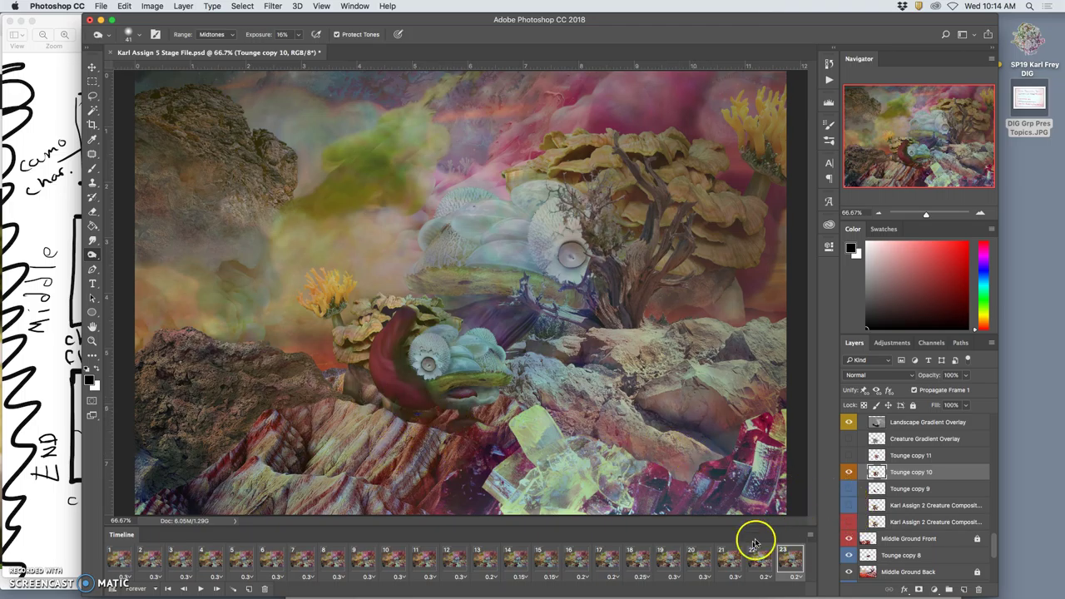
{"action": "left_click", "coordinate": [759, 561]}
{"action": "left_click", "coordinate": [785, 562]}
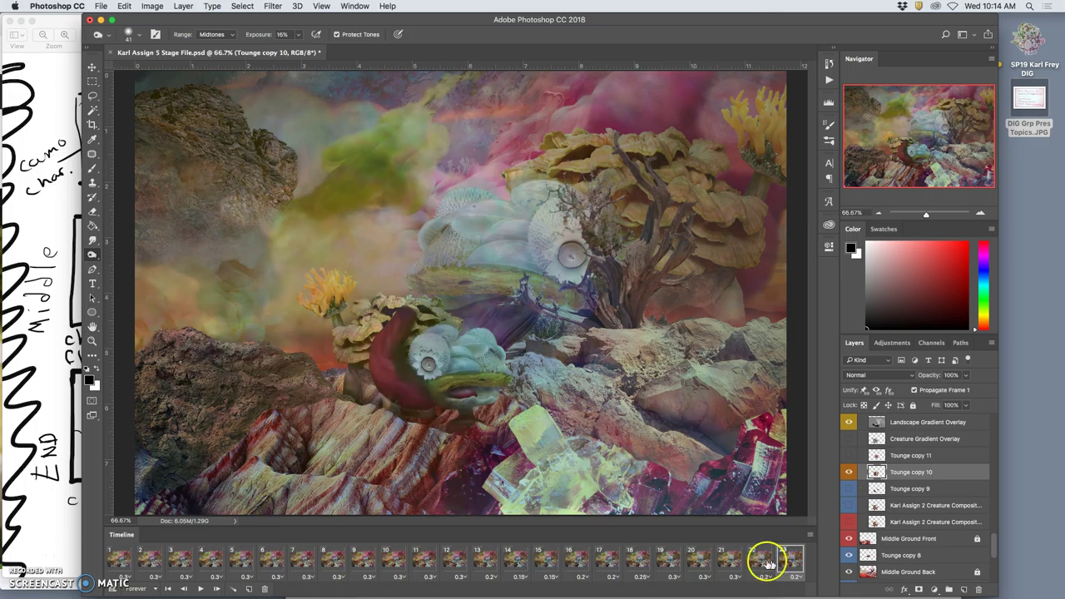
{"action": "left_click", "coordinate": [767, 564]}
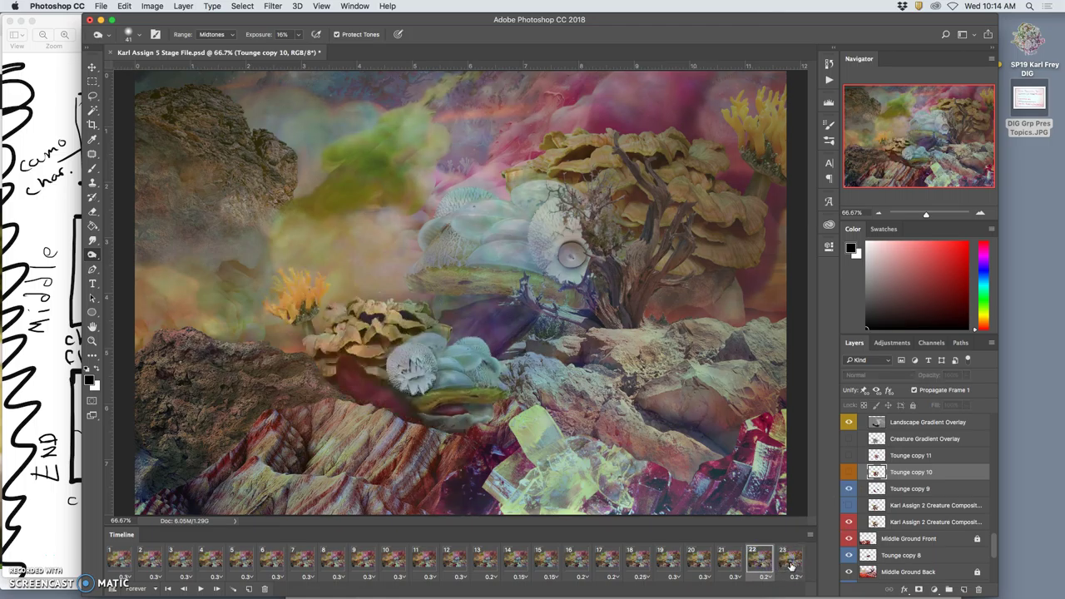
{"action": "left_click", "coordinate": [790, 565]}
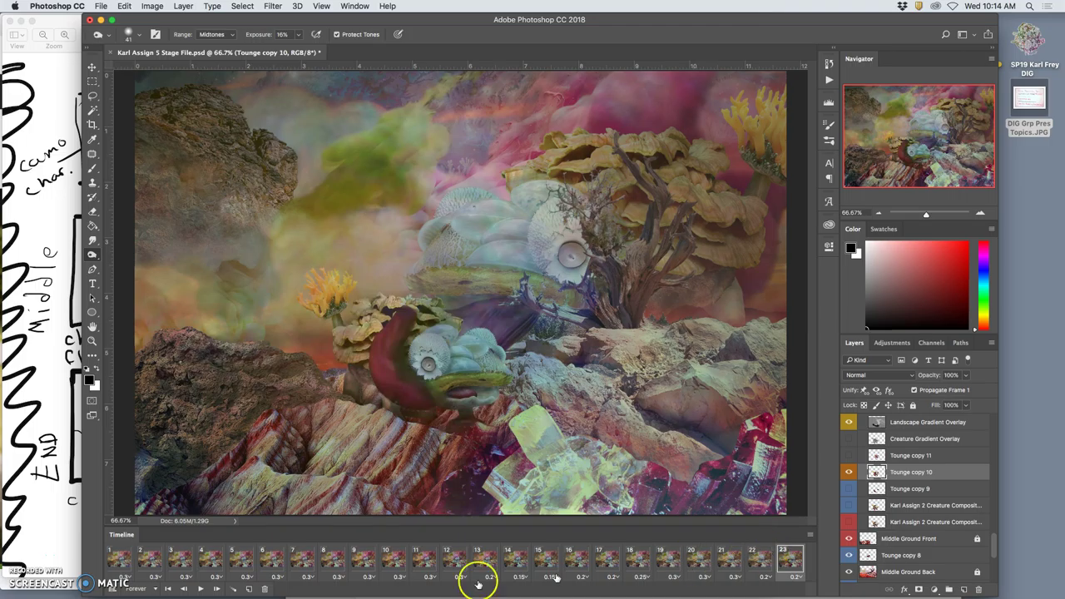
Add frame 24 showing Tounge copy 11 instead of Tounge copy 10, and select Tounge copy 11
{"action": "left_click", "coordinate": [250, 590]}
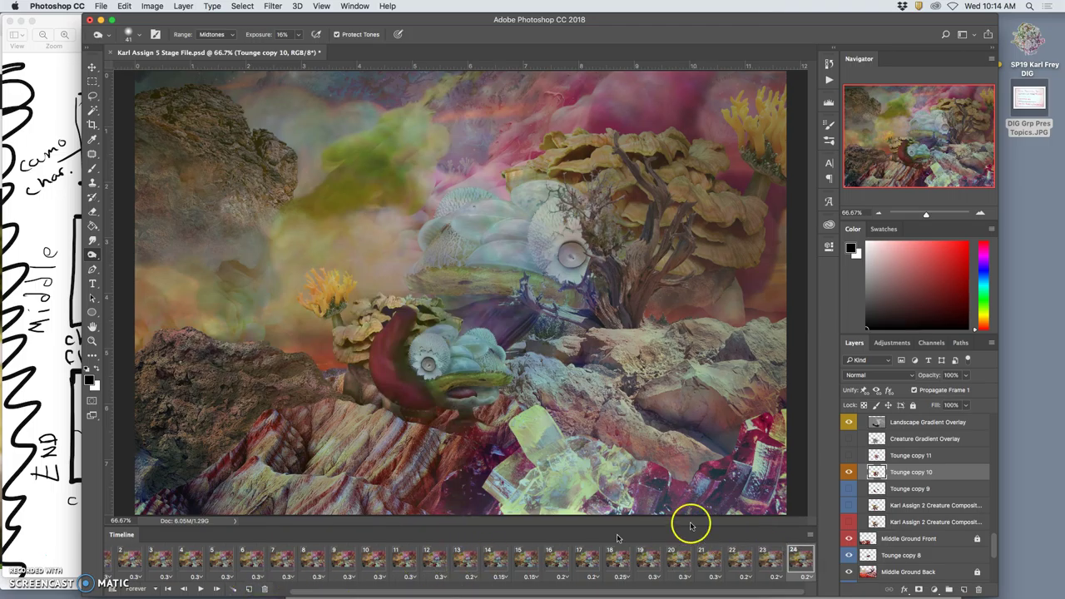
{"action": "left_click", "coordinate": [849, 456]}
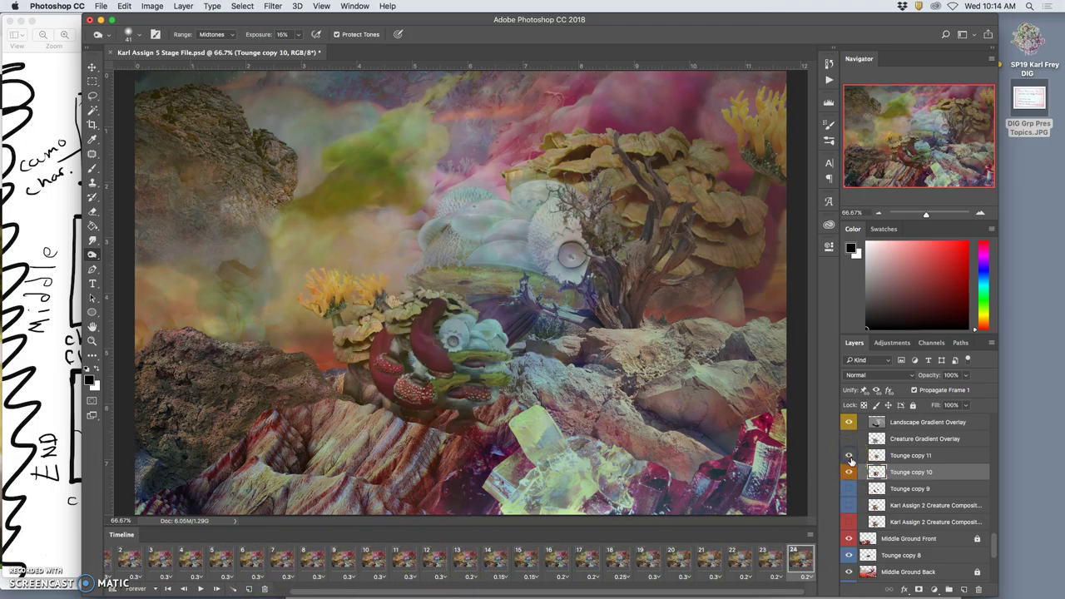
{"action": "left_click", "coordinate": [849, 478]}
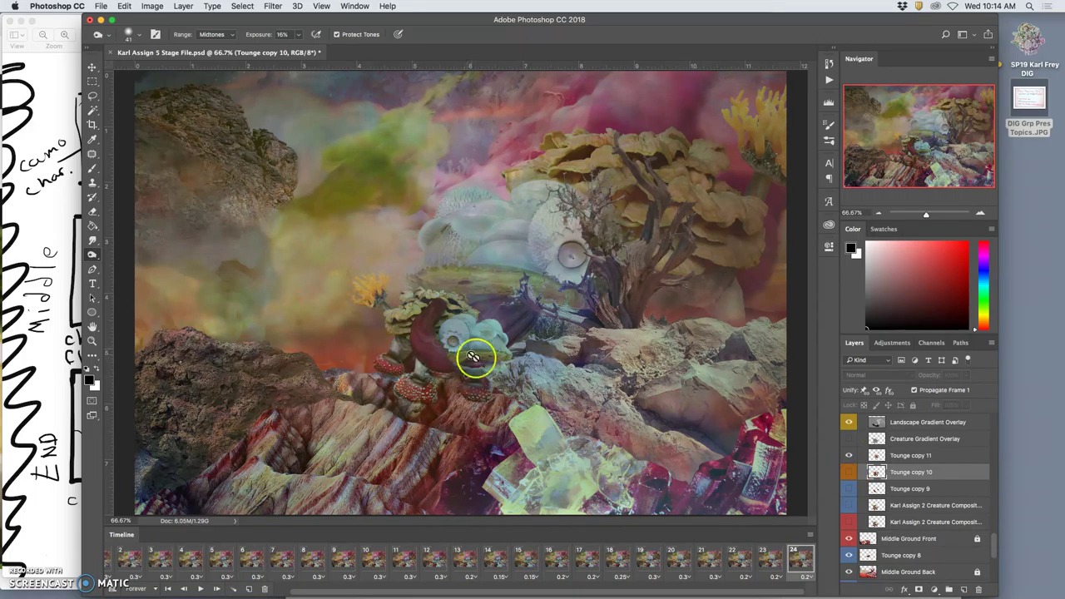
{"action": "left_click", "coordinate": [912, 456]}
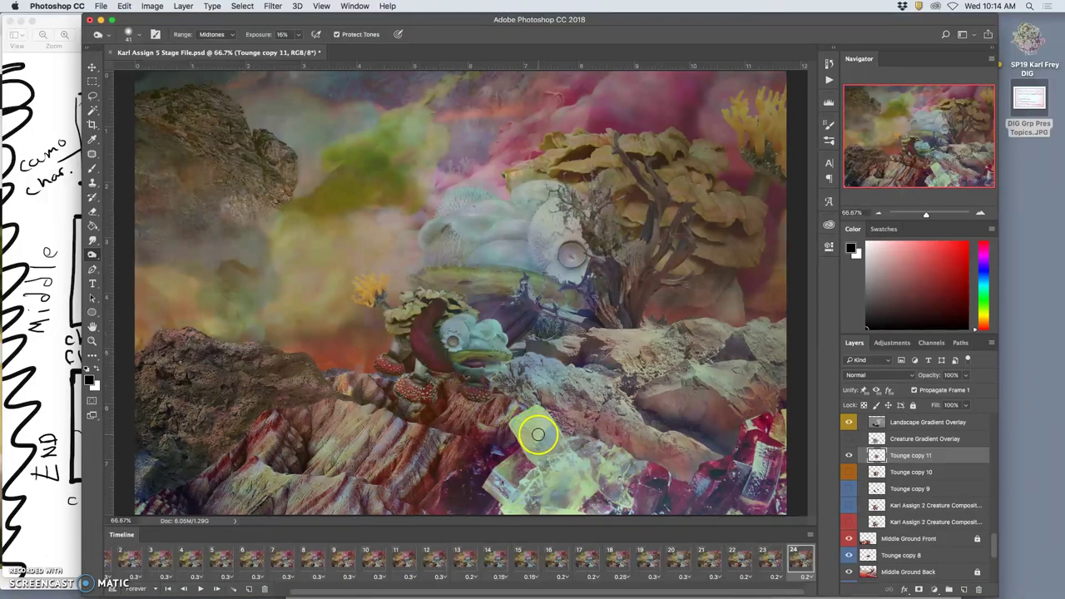
Set the Burn range to Shadows and exposure to 3%, undoing the first burn strokes
{"action": "left_click", "coordinate": [230, 36]}
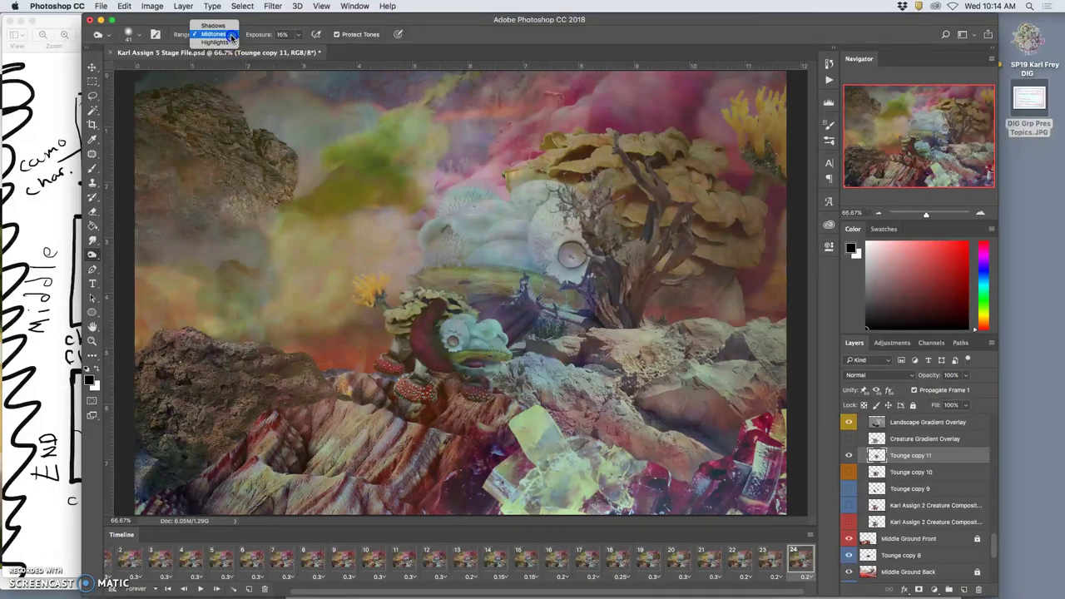
{"action": "left_click", "coordinate": [213, 25]}
{"action": "mouse_move", "coordinate": [487, 326]}
{"action": "left_mouse_down"}
{"action": "mouse_move", "coordinate": [470, 356]}
{"action": "mouse_move", "coordinate": [433, 332]}
{"action": "left_mouse_up"}
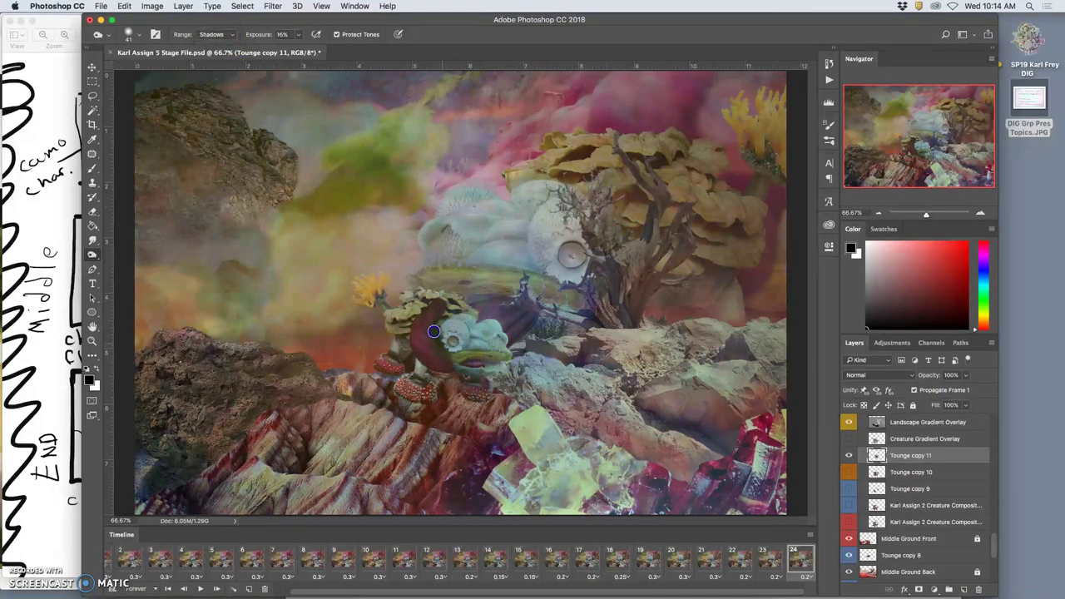
{"action": "left_click_drag", "start_coordinate": [547, 392], "coordinate": [536, 391]}
{"action": "key", "text": "super+z"}
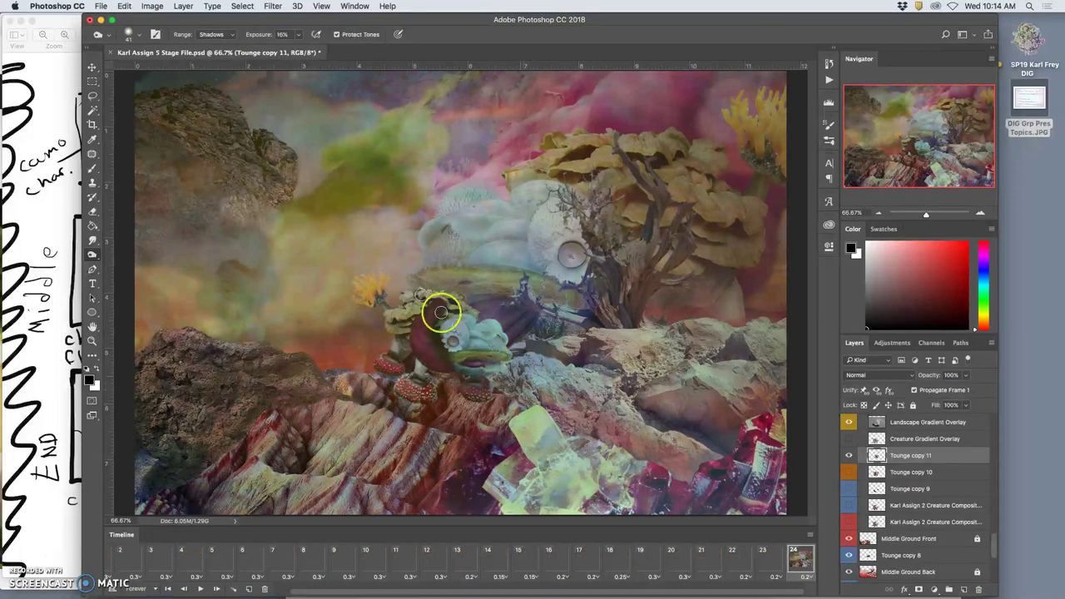
{"action": "left_click", "coordinate": [299, 37]}
Burn the creature's head, mouth area and the rocks below it slightly darker
{"action": "left_click", "coordinate": [435, 341]}
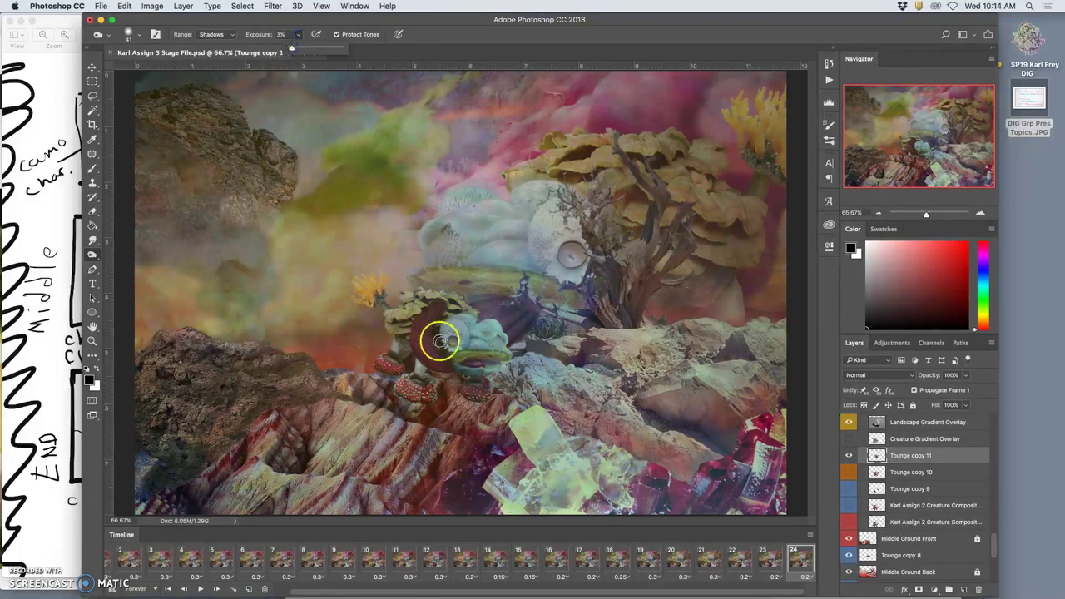
{"action": "left_click", "coordinate": [514, 414]}
{"action": "mouse_move", "coordinate": [514, 414]}
{"action": "left_mouse_down"}
{"action": "mouse_move", "coordinate": [446, 392]}
{"action": "mouse_move", "coordinate": [409, 394]}
{"action": "mouse_move", "coordinate": [453, 401]}
{"action": "mouse_move", "coordinate": [427, 397]}
{"action": "left_mouse_up"}
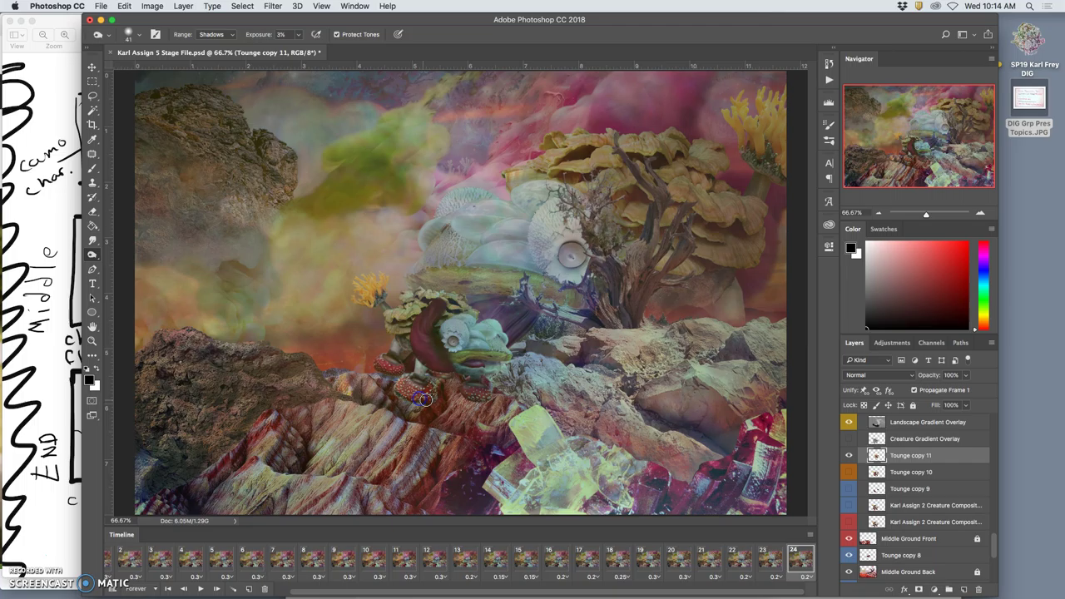
{"action": "left_click", "coordinate": [468, 395]}
{"action": "mouse_move", "coordinate": [482, 380]}
{"action": "left_mouse_down"}
{"action": "mouse_move", "coordinate": [496, 366]}
{"action": "mouse_move", "coordinate": [452, 344]}
{"action": "left_mouse_up"}
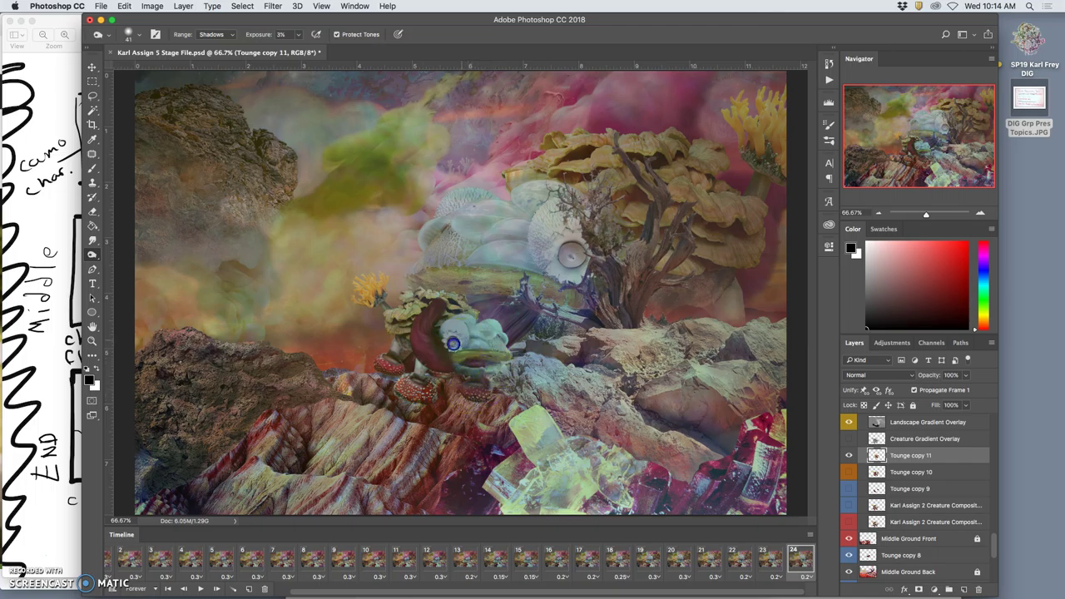
Flip between frames 23 and 24 to compare the new pose
{"action": "left_click", "coordinate": [771, 560]}
{"action": "left_click", "coordinate": [790, 559]}
{"action": "left_click", "coordinate": [776, 559]}
{"action": "left_click", "coordinate": [794, 561]}
{"action": "left_click", "coordinate": [773, 560]}
{"action": "left_click", "coordinate": [796, 562]}
{"action": "left_click_drag", "start_coordinate": [783, 503], "coordinate": [796, 492]}
Collapse Jaw Group and Eye Group, expand Character Y copy, and scroll to the Ink Smoke Assets layers
{"action": "scroll", "coordinate": [923, 514], "scroll_direction": "down", "scroll_amount": 1}
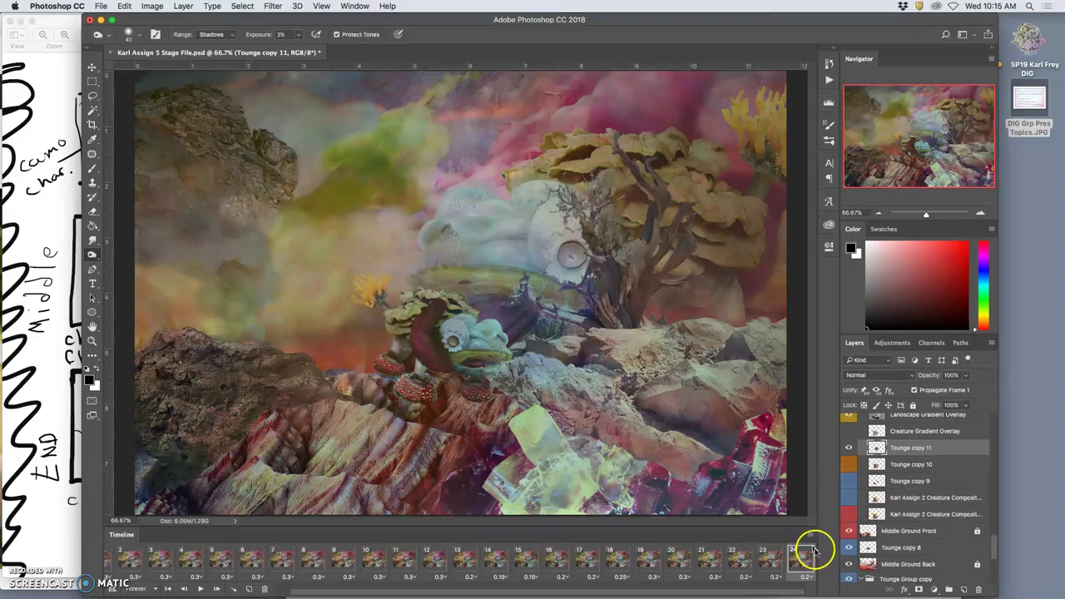
{"action": "scroll", "coordinate": [884, 491], "scroll_direction": "up", "scroll_amount": 1}
{"action": "scroll", "coordinate": [887, 492], "scroll_direction": "up", "scroll_amount": 10}
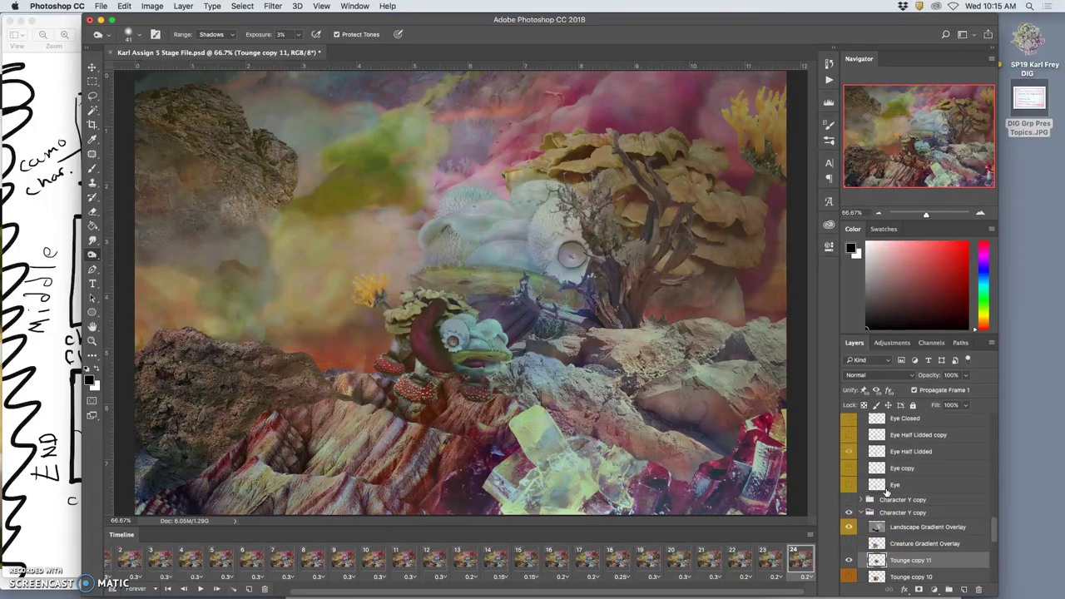
{"action": "scroll", "coordinate": [880, 489], "scroll_direction": "up", "scroll_amount": 10}
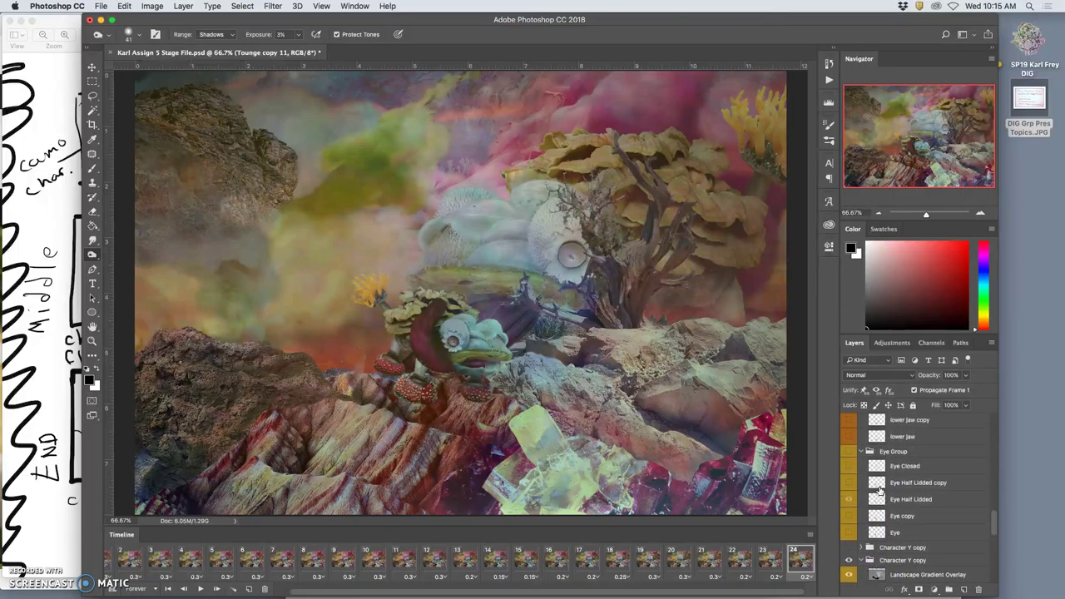
{"action": "left_click", "coordinate": [862, 490]}
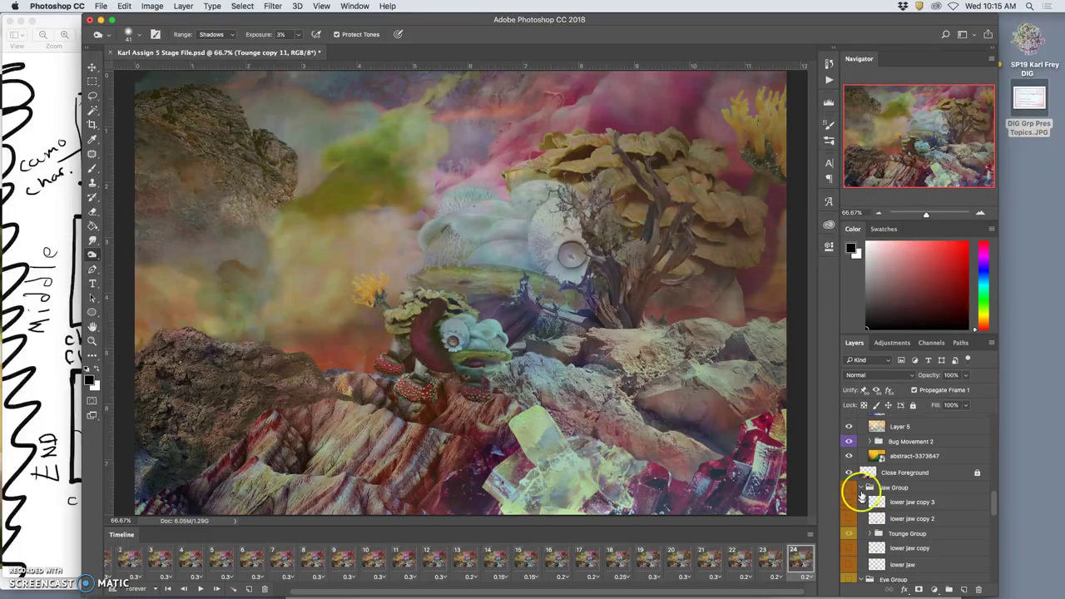
{"action": "left_click", "coordinate": [862, 501]}
{"action": "left_click", "coordinate": [864, 526]}
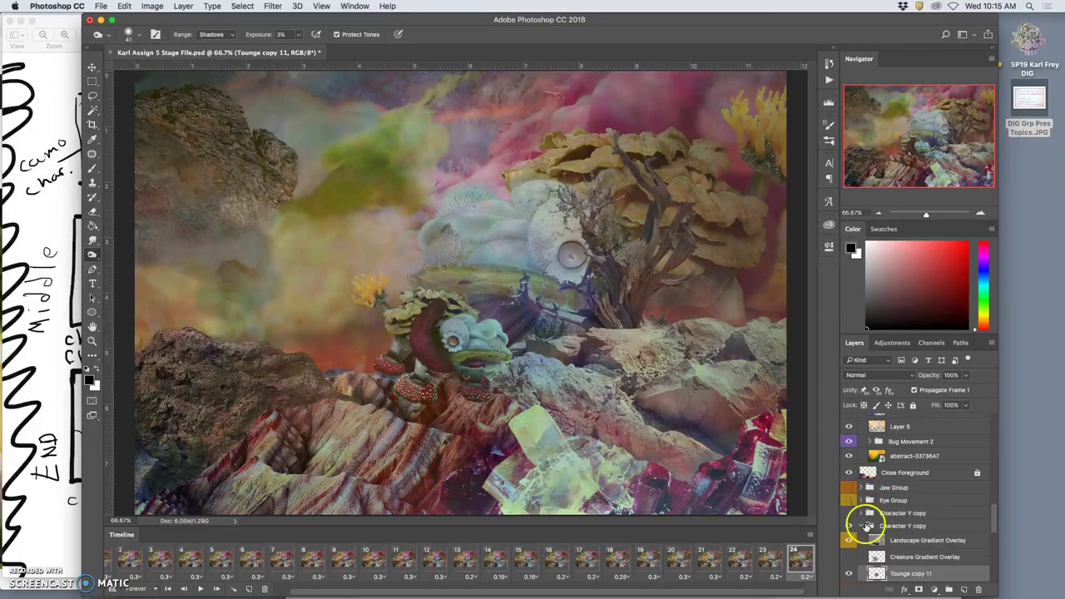
{"action": "scroll", "coordinate": [874, 529], "scroll_direction": "down", "scroll_amount": 5}
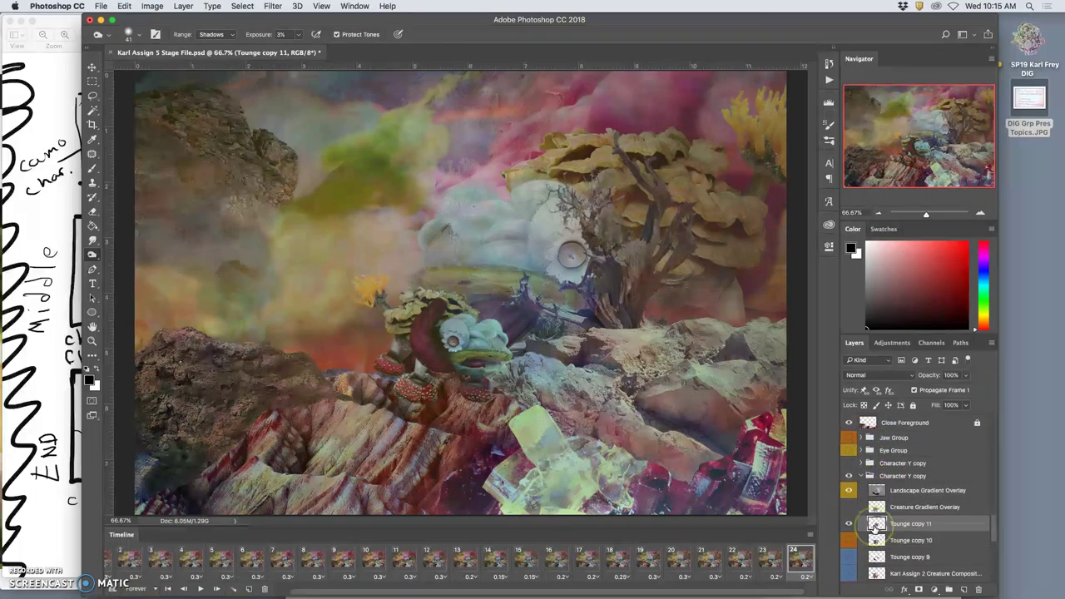
{"action": "scroll", "coordinate": [874, 530], "scroll_direction": "down", "scroll_amount": 1}
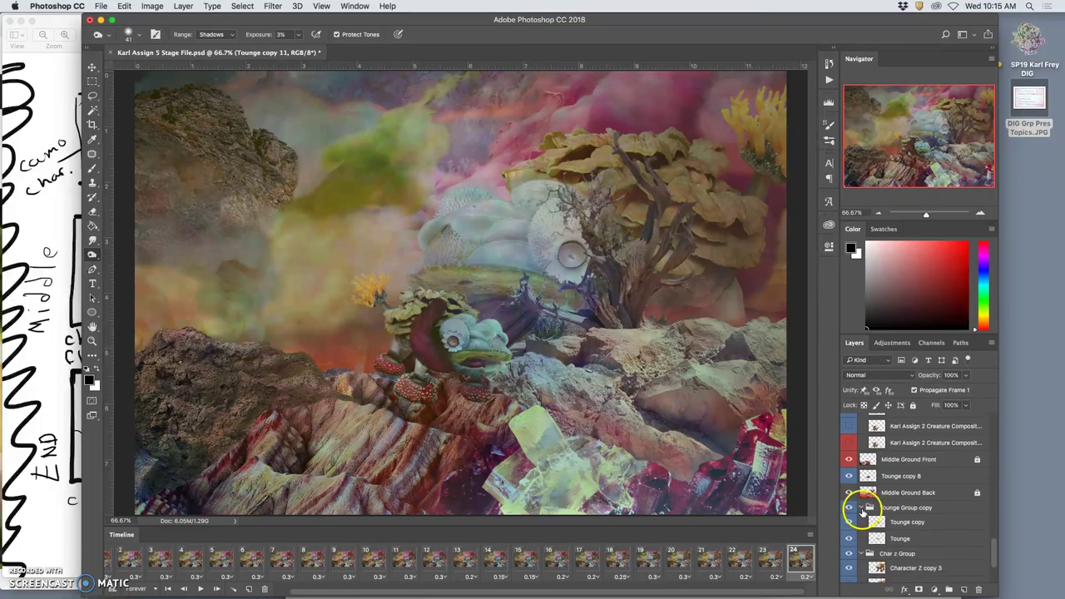
{"action": "scroll", "coordinate": [882, 512], "scroll_direction": "down", "scroll_amount": 2}
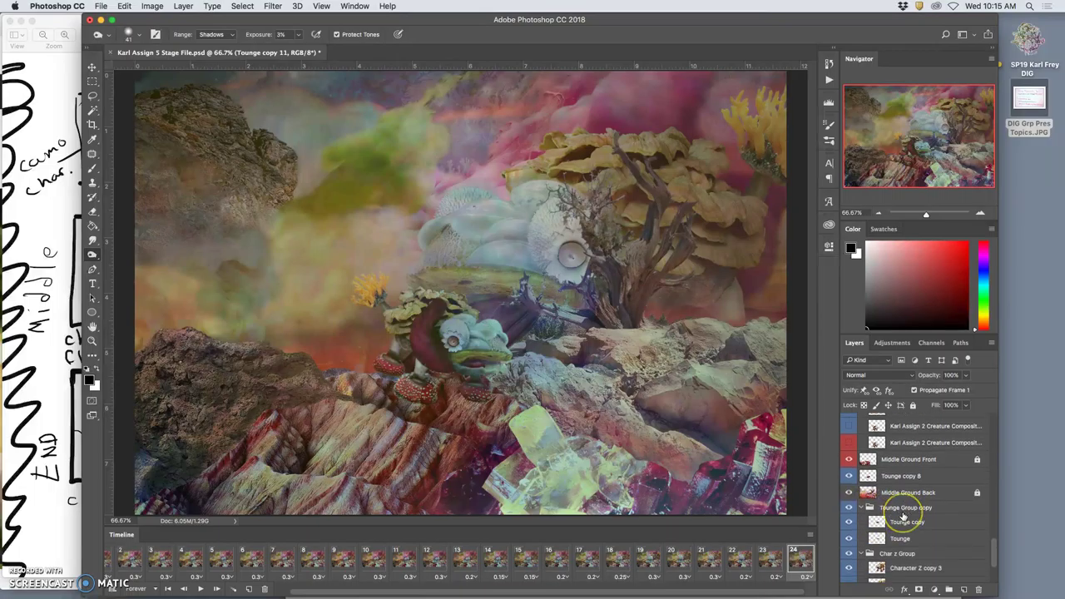
Step through frames 22–24 and in frame 24 show Layer 28 and hide Layer 27
{"action": "scroll", "coordinate": [903, 516], "scroll_direction": "up", "scroll_amount": 10}
{"action": "left_click", "coordinate": [904, 505]}
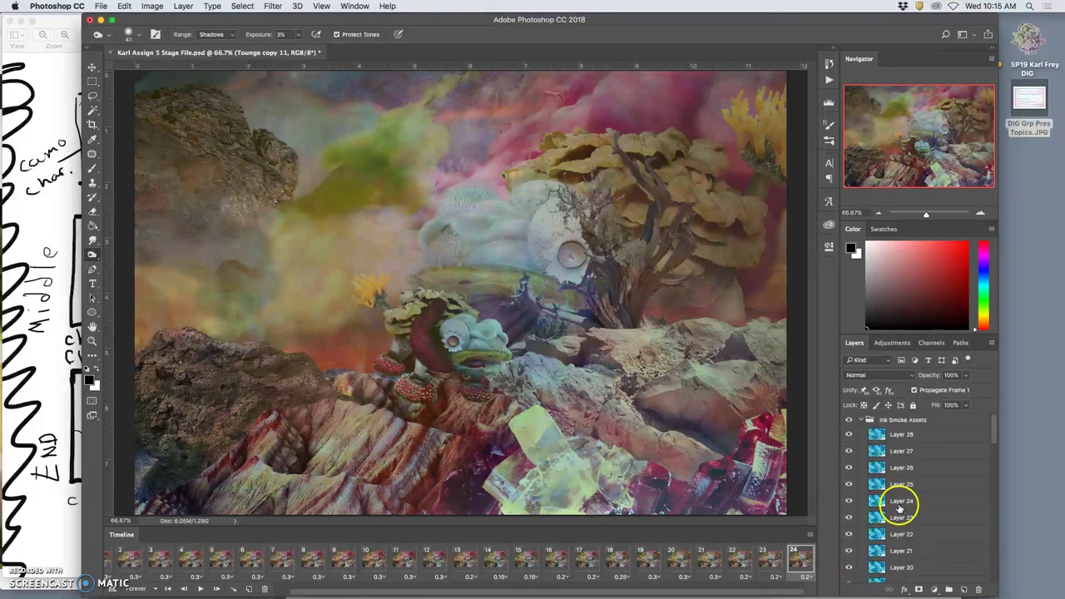
{"action": "left_click", "coordinate": [860, 449]}
{"action": "left_click", "coordinate": [773, 562]}
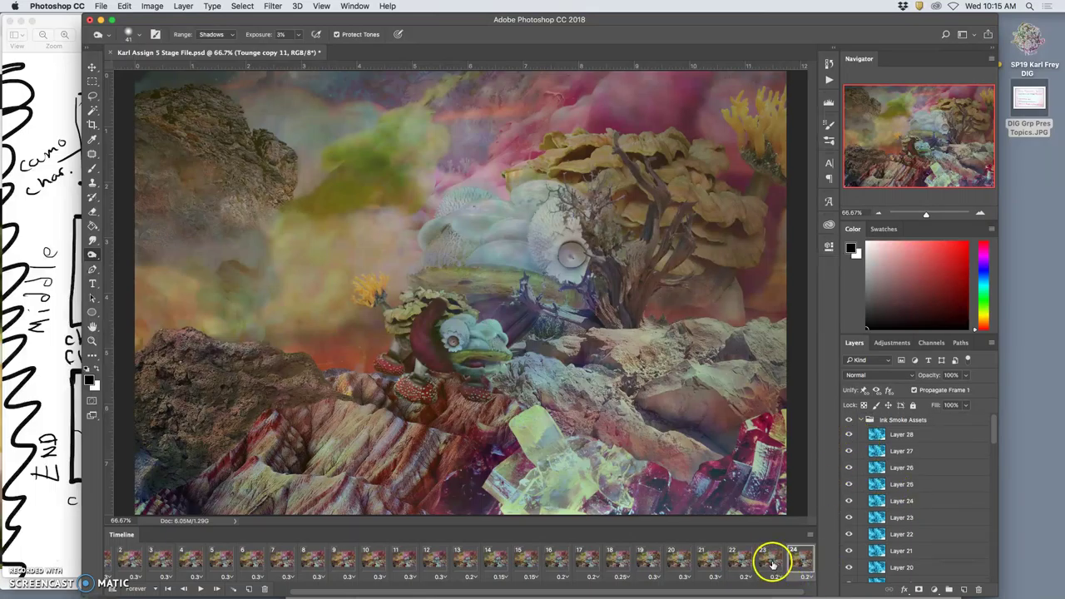
{"action": "left_click", "coordinate": [749, 563]}
{"action": "left_click", "coordinate": [766, 561]}
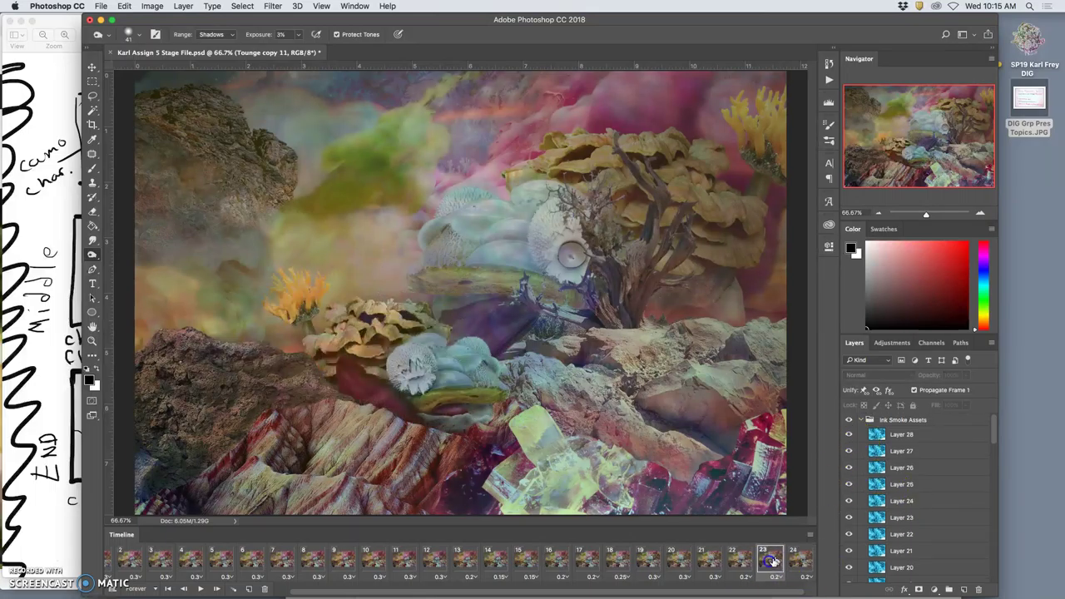
{"action": "left_click", "coordinate": [849, 438]}
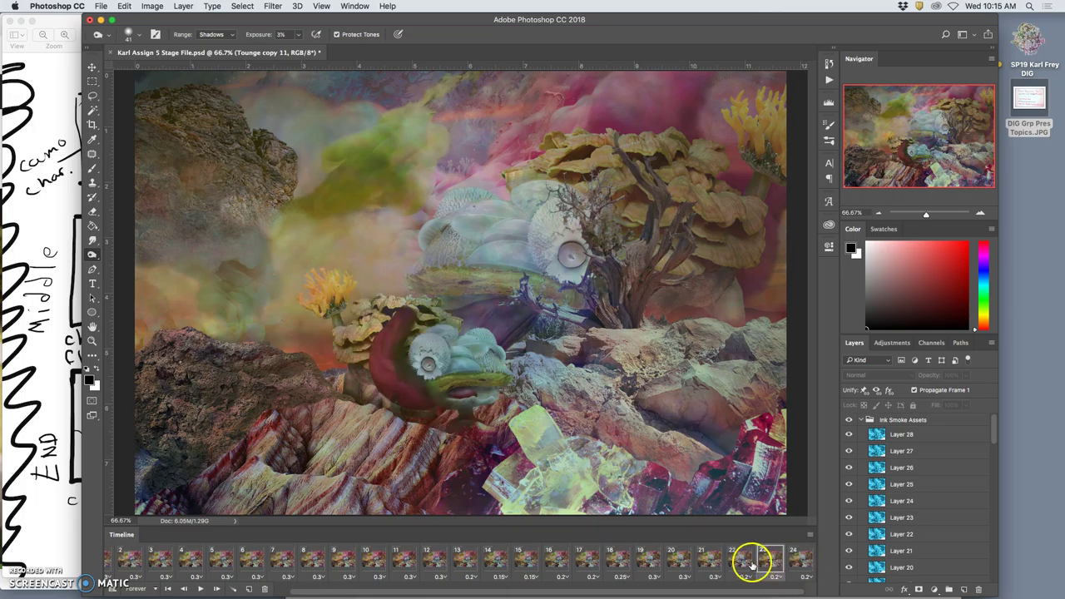
{"action": "left_click", "coordinate": [795, 562]}
{"action": "left_click", "coordinate": [849, 435]}
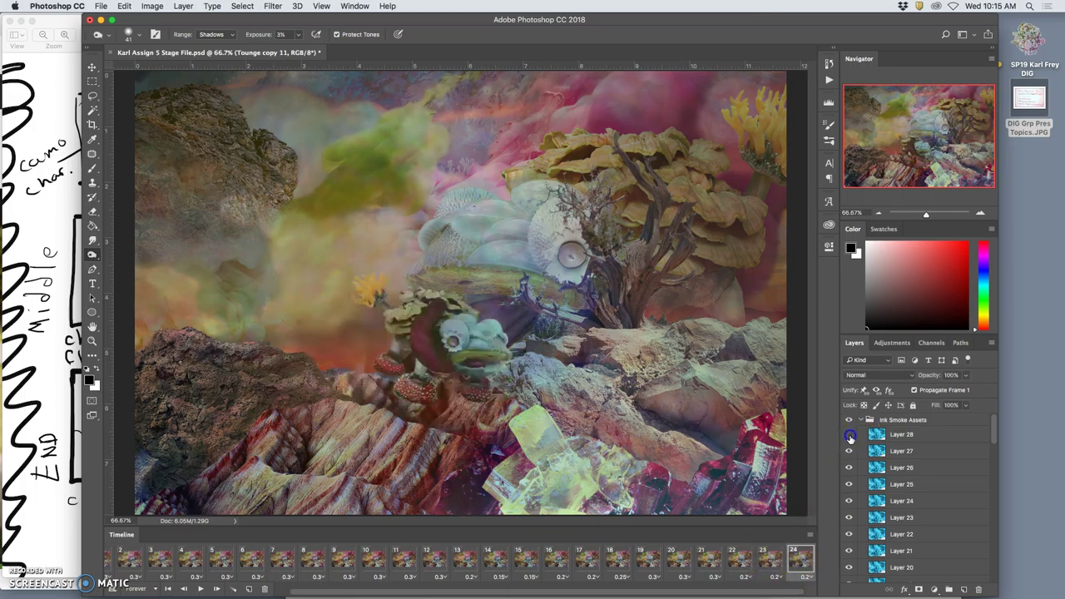
{"action": "left_click", "coordinate": [850, 452]}
Duplicate the frame to create frame 25, then return to frame 24
{"action": "left_click", "coordinate": [250, 589]}
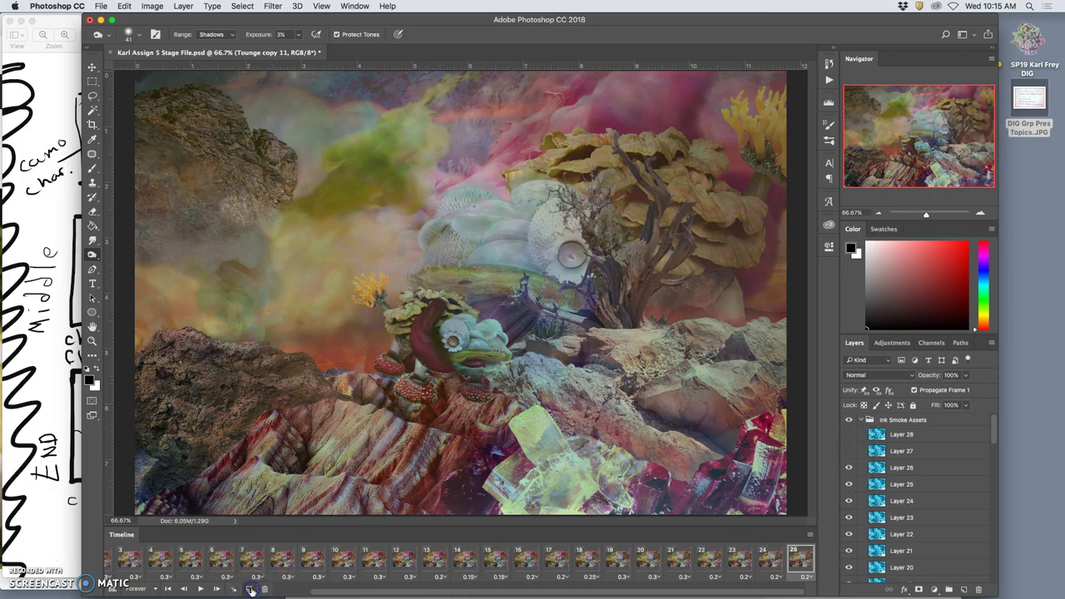
{"action": "scroll", "coordinate": [877, 539], "scroll_direction": "down", "scroll_amount": 1}
{"action": "scroll", "coordinate": [878, 539], "scroll_direction": "down", "scroll_amount": 10}
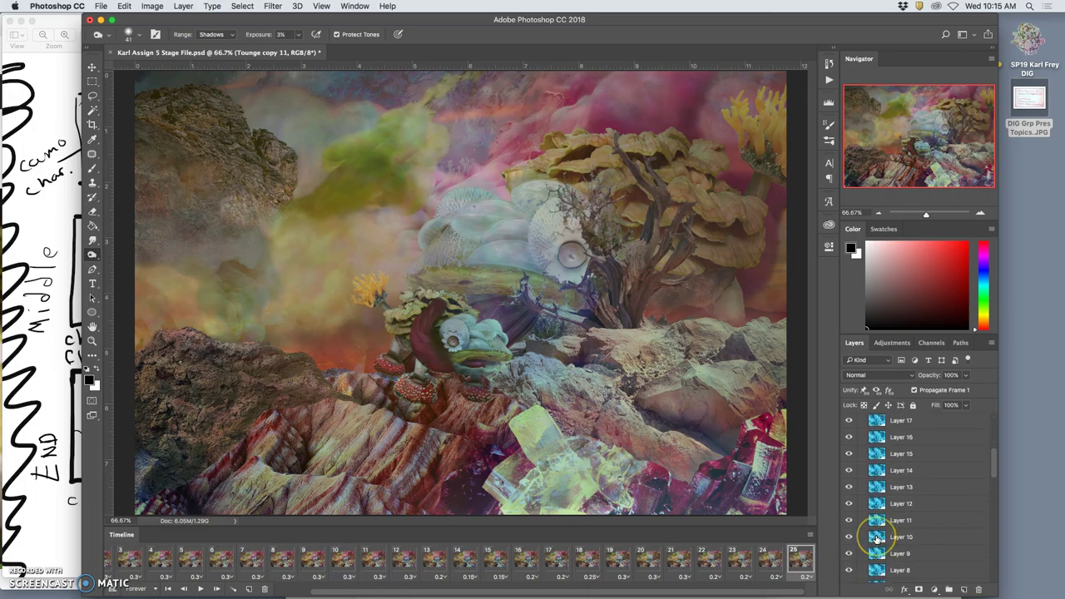
{"action": "scroll", "coordinate": [877, 540], "scroll_direction": "up", "scroll_amount": 10}
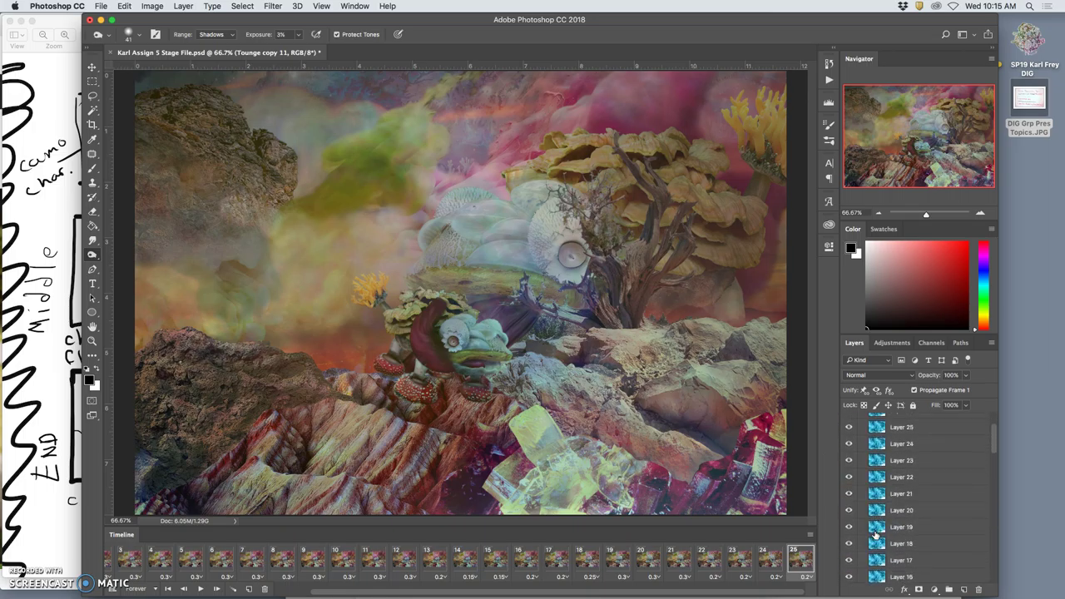
{"action": "left_click", "coordinate": [775, 568]}
{"action": "scroll", "coordinate": [899, 506], "scroll_direction": "down", "scroll_amount": 4}
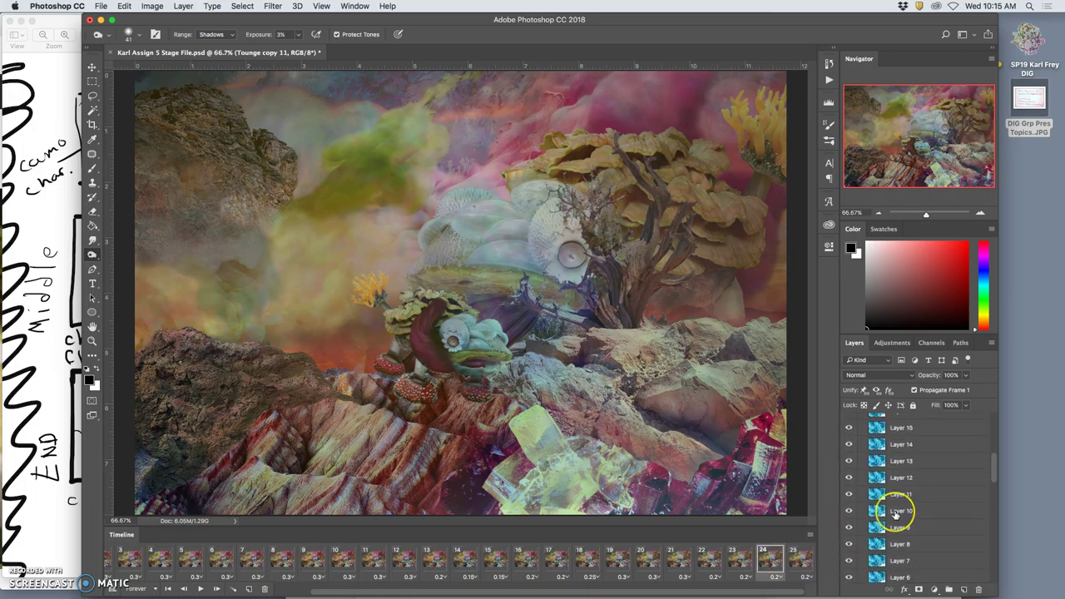
Adjust opacity of abstract-3880167_1920, abstract-3952200 copy and Layer 5, then play the animation
{"action": "left_click", "coordinate": [896, 524]}
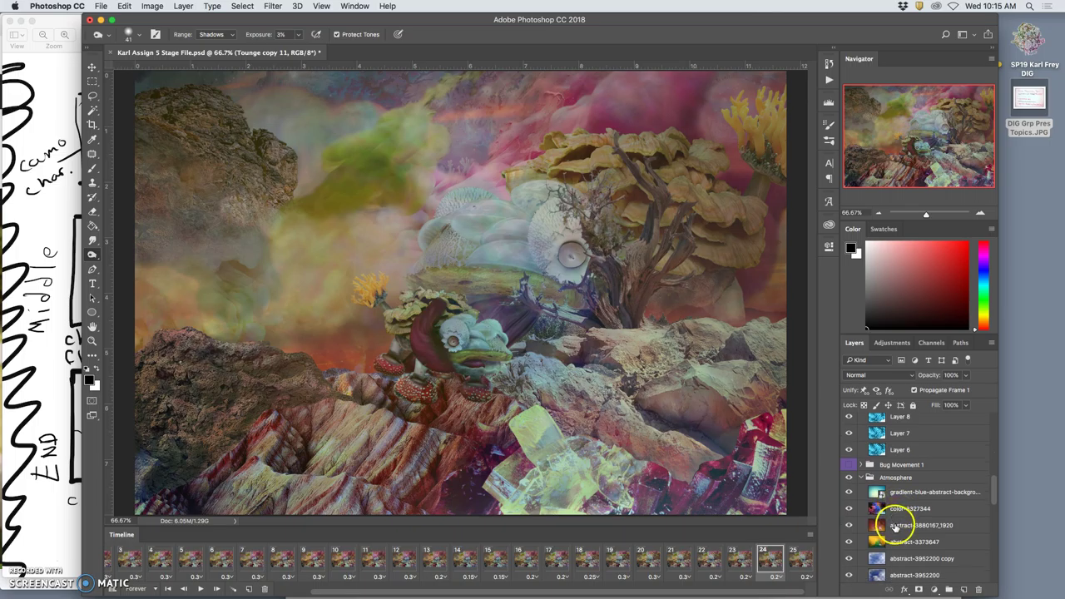
{"action": "left_click", "coordinate": [965, 375]}
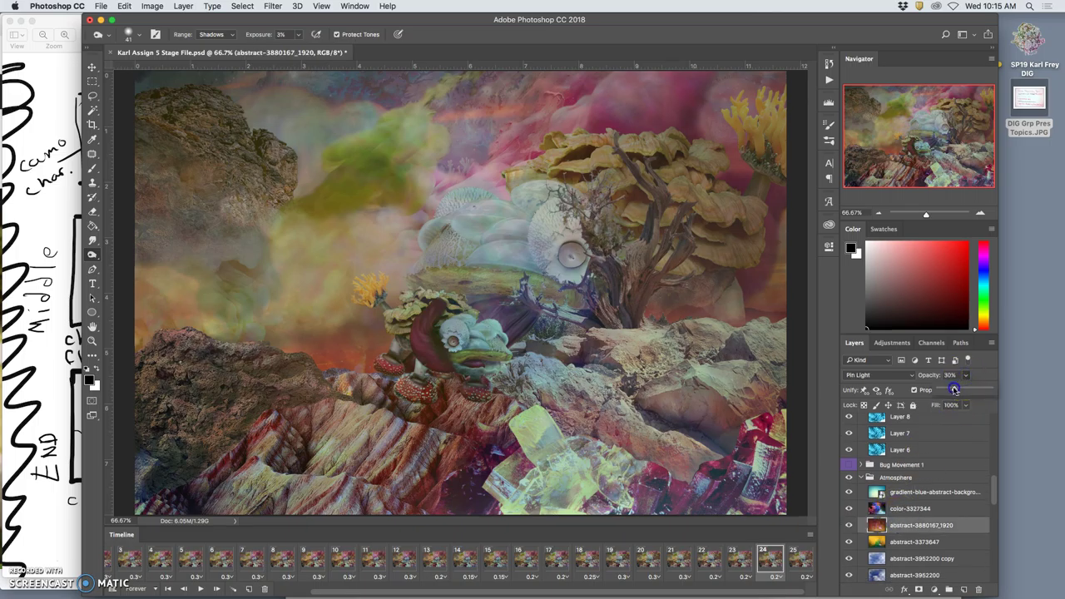
{"action": "left_click", "coordinate": [889, 559]}
{"action": "left_click", "coordinate": [965, 375]}
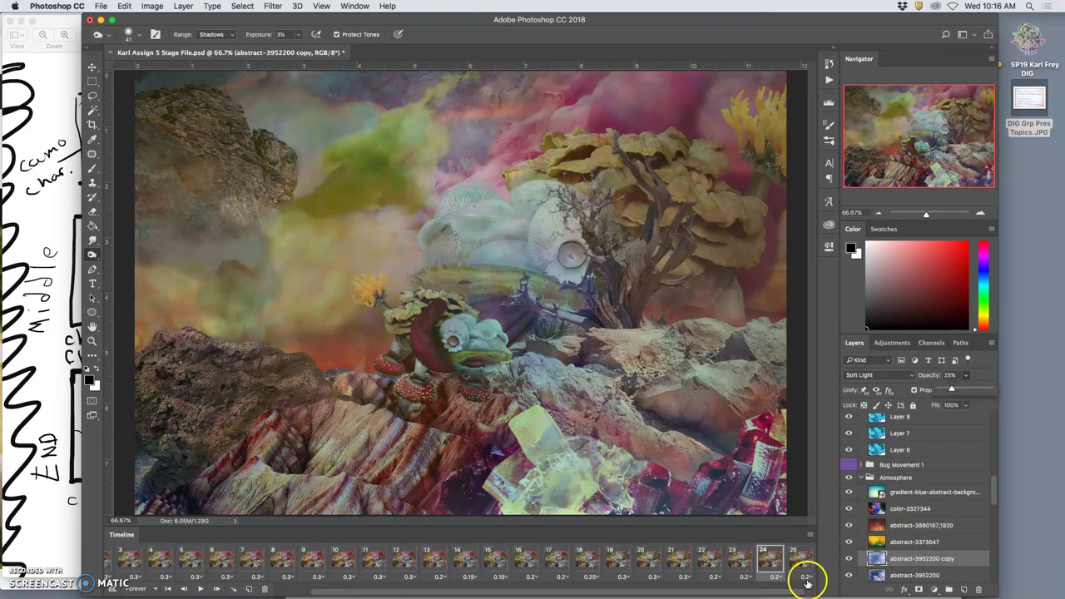
{"action": "scroll", "coordinate": [879, 574], "scroll_direction": "down", "scroll_amount": 3}
{"action": "left_click", "coordinate": [892, 543]}
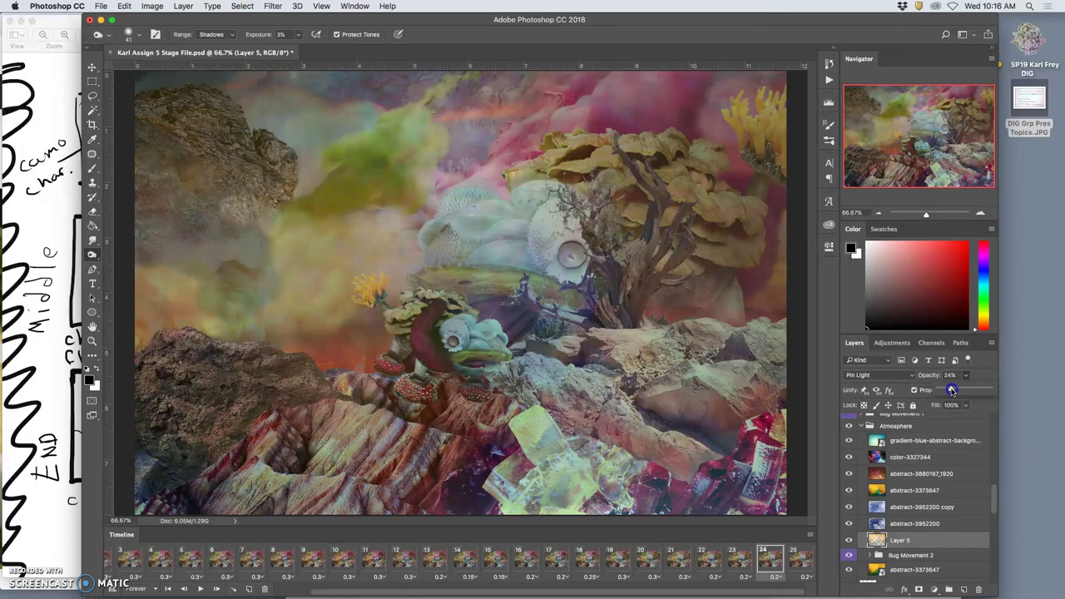
{"action": "left_click", "coordinate": [913, 426]}
{"action": "left_click", "coordinate": [620, 560]}
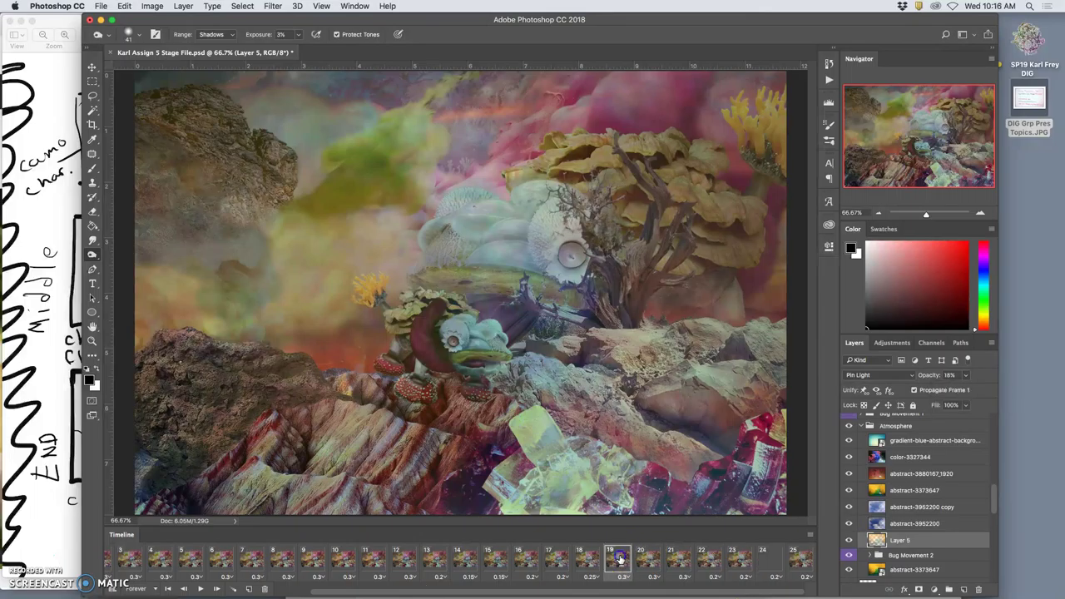
{"action": "left_click", "coordinate": [205, 589]}
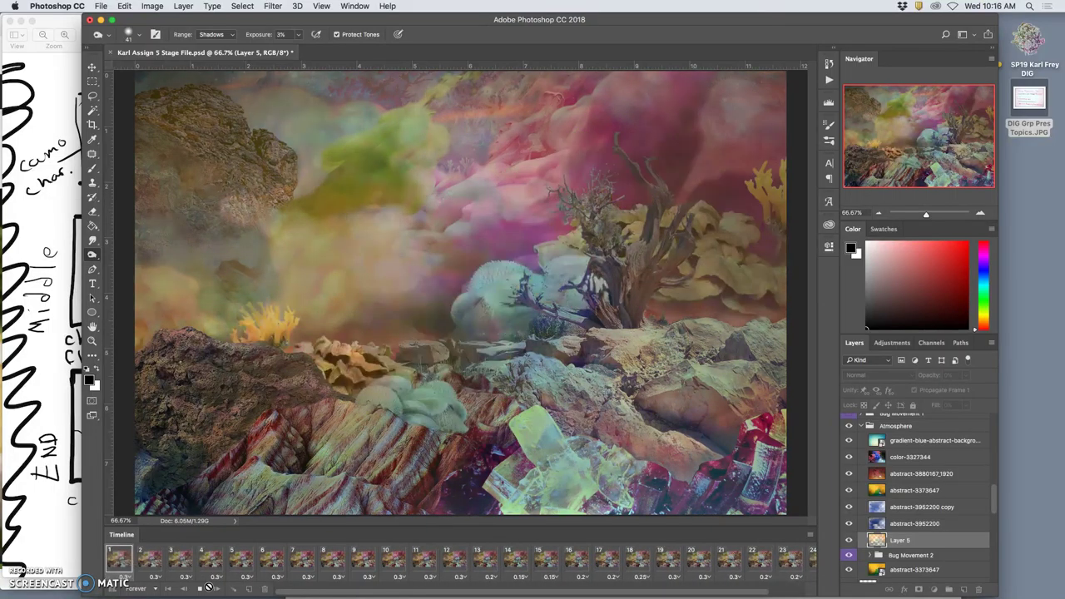
Scroll the timeline right and stop playback on frame 25
{"action": "scroll", "coordinate": [791, 565], "scroll_direction": "right", "scroll_amount": 2}
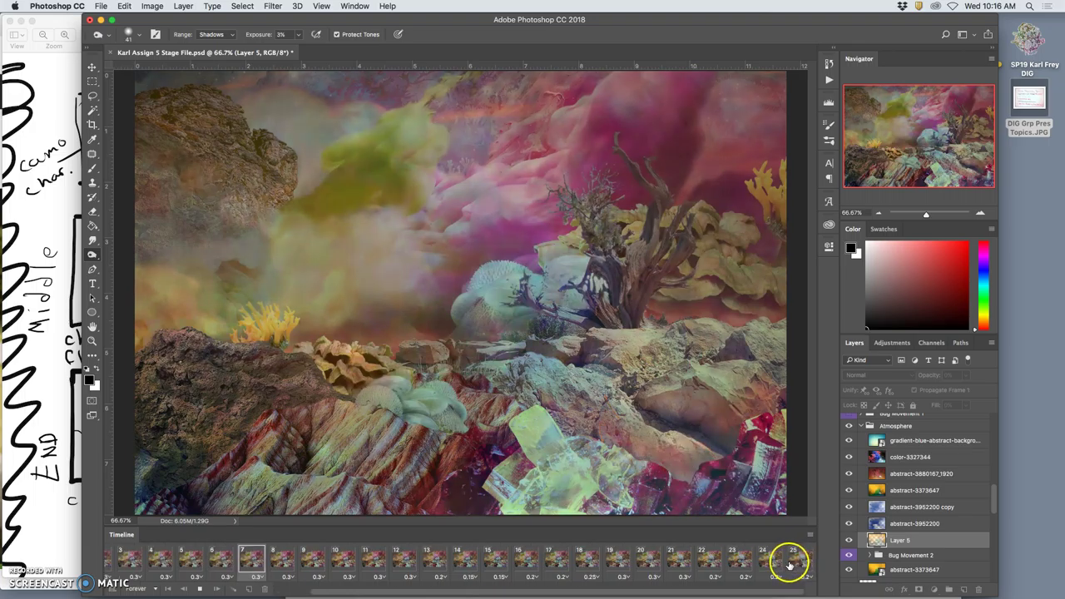
{"action": "left_click", "coordinate": [793, 562]}
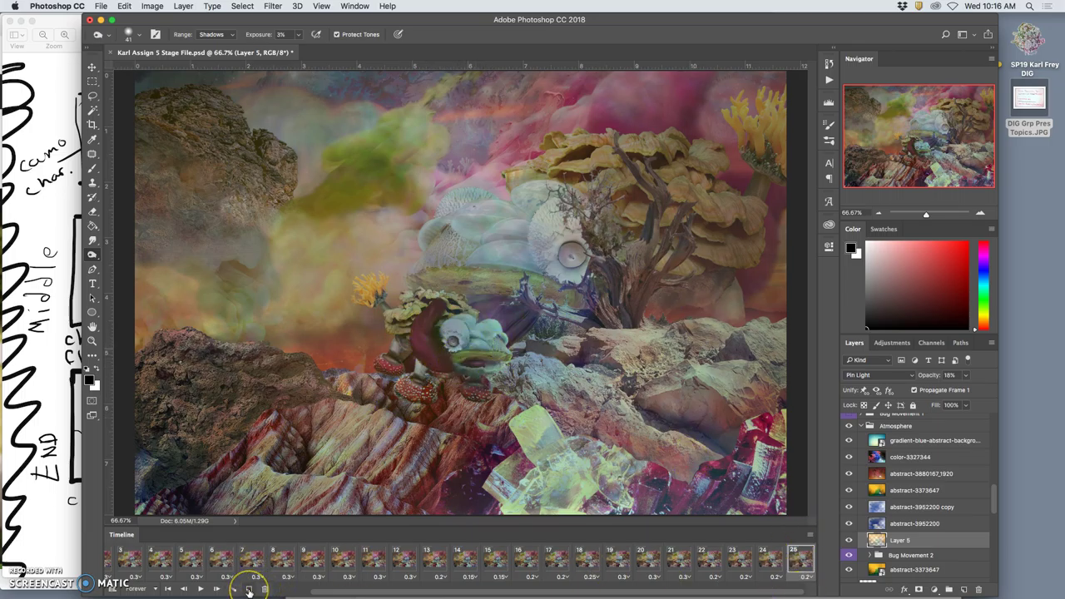
Compare frames 24 and 25 in the Timeline, ending on frame 25
{"action": "left_click", "coordinate": [733, 556]}
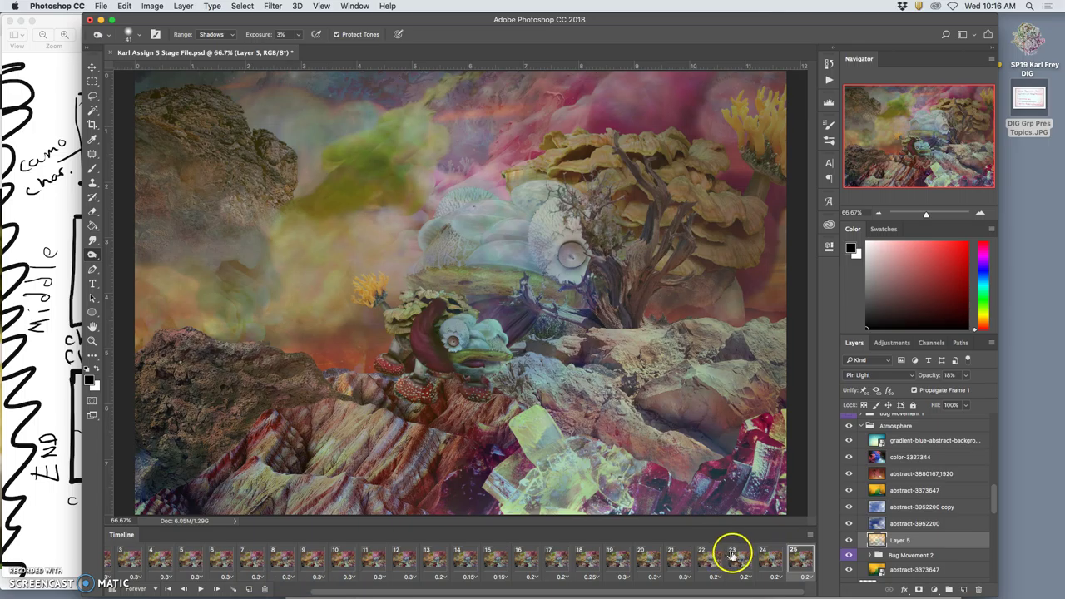
{"action": "left_click", "coordinate": [771, 564]}
{"action": "left_click", "coordinate": [792, 564]}
{"action": "left_click", "coordinate": [769, 564]}
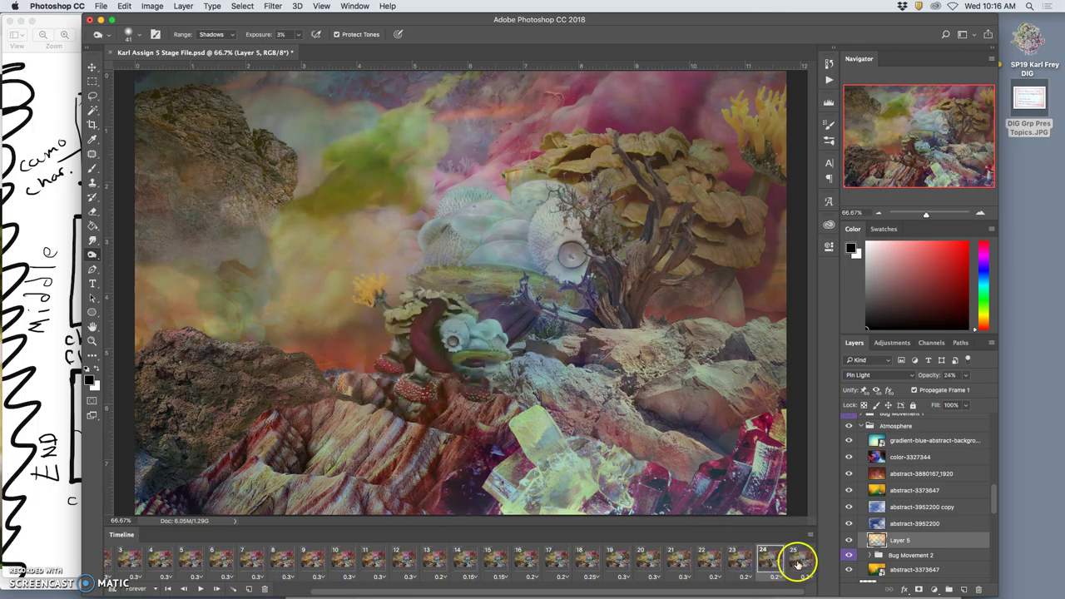
{"action": "left_click", "coordinate": [798, 564]}
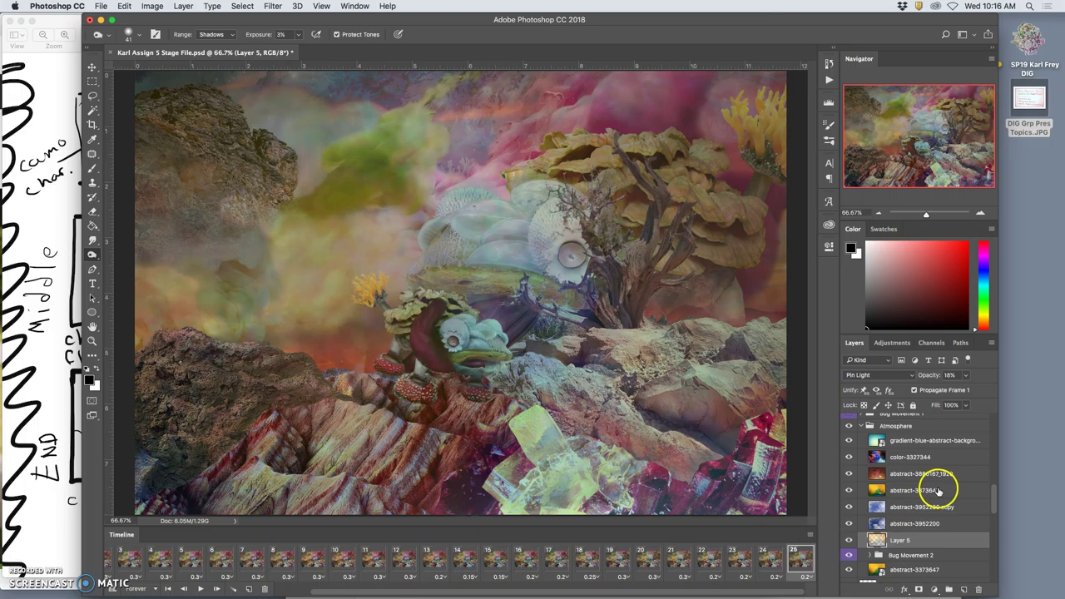
Set the abstract-3952200 layer to 36% opacity with Pin Light blending on frame 25
{"action": "scroll", "coordinate": [908, 508], "scroll_direction": "down", "scroll_amount": 1}
{"action": "left_click", "coordinate": [906, 520]}
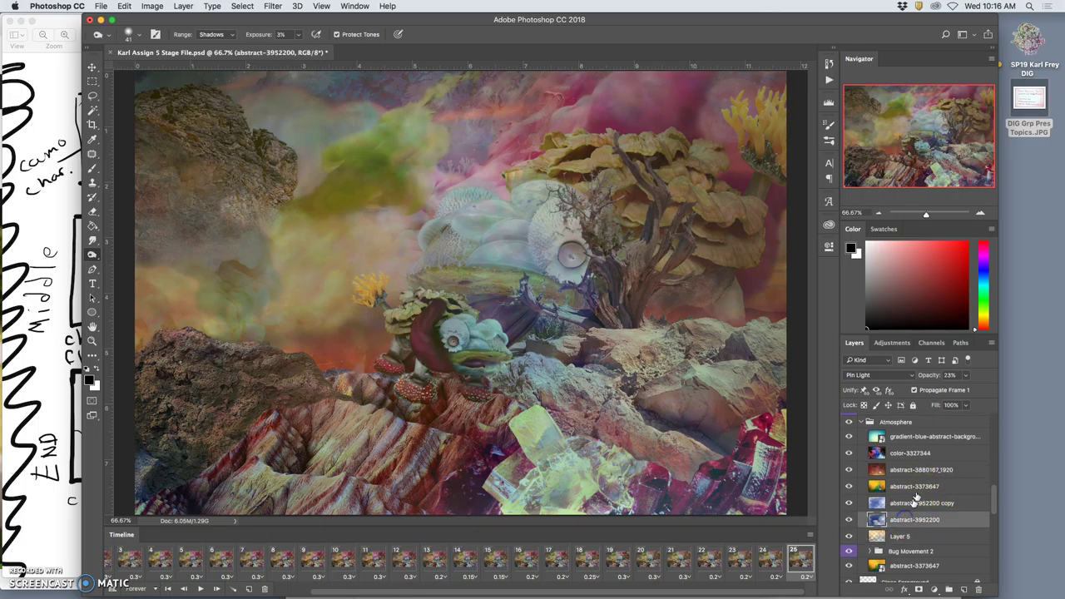
{"action": "left_click", "coordinate": [965, 376]}
{"action": "scroll", "coordinate": [914, 509], "scroll_direction": "down", "scroll_amount": 10}
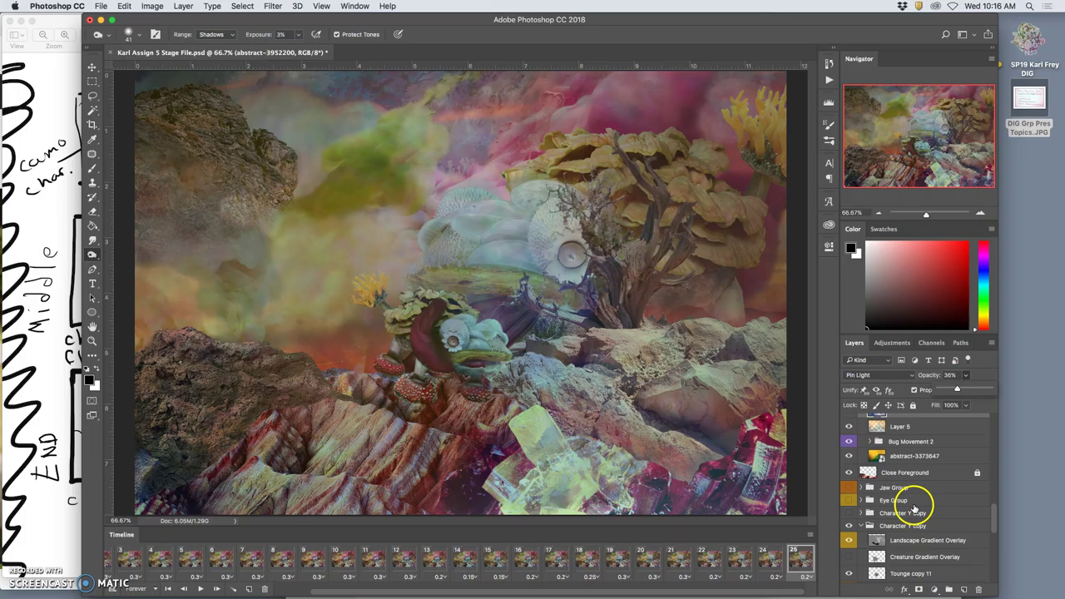
{"action": "scroll", "coordinate": [878, 499], "scroll_direction": "up", "scroll_amount": 5}
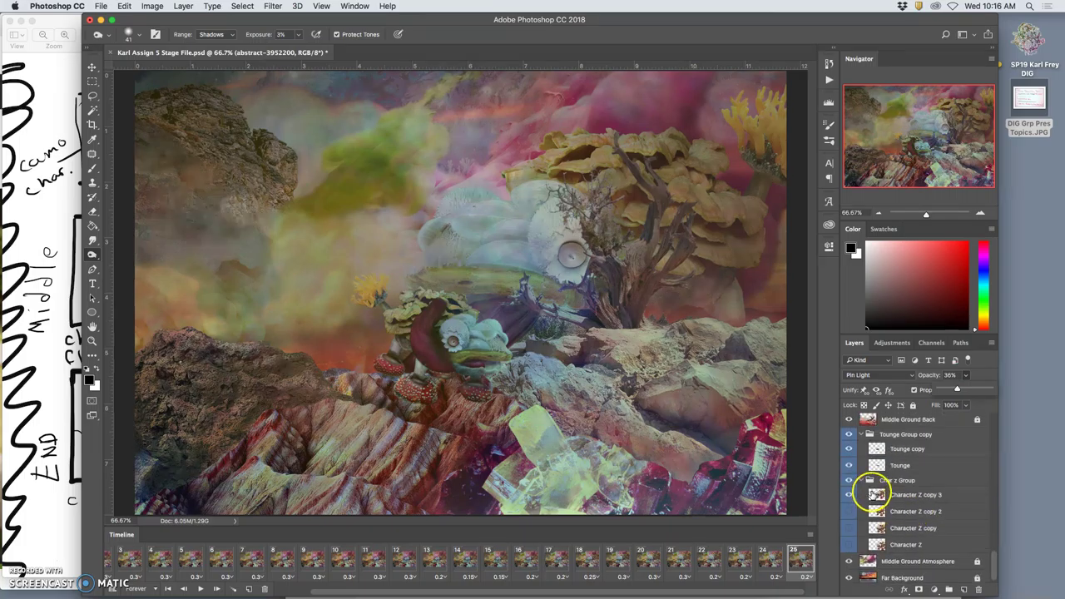
{"action": "scroll", "coordinate": [874, 493], "scroll_direction": "up", "scroll_amount": 15}
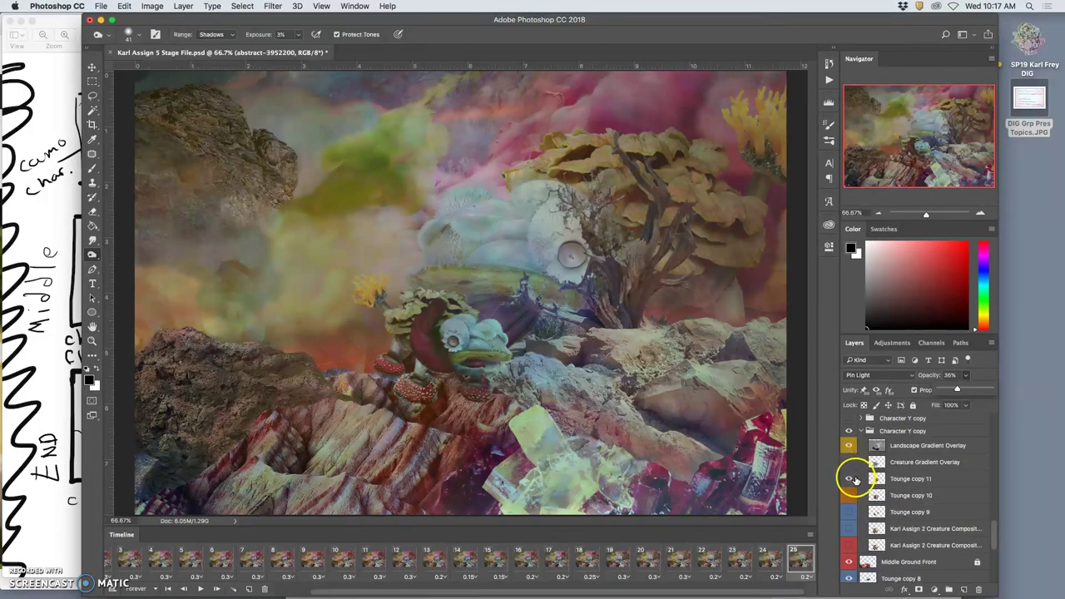
On frame 25, show Creature Gradient Overlay and hide Tounge copy 11, comparing against frame 24
{"action": "left_click", "coordinate": [848, 466]}
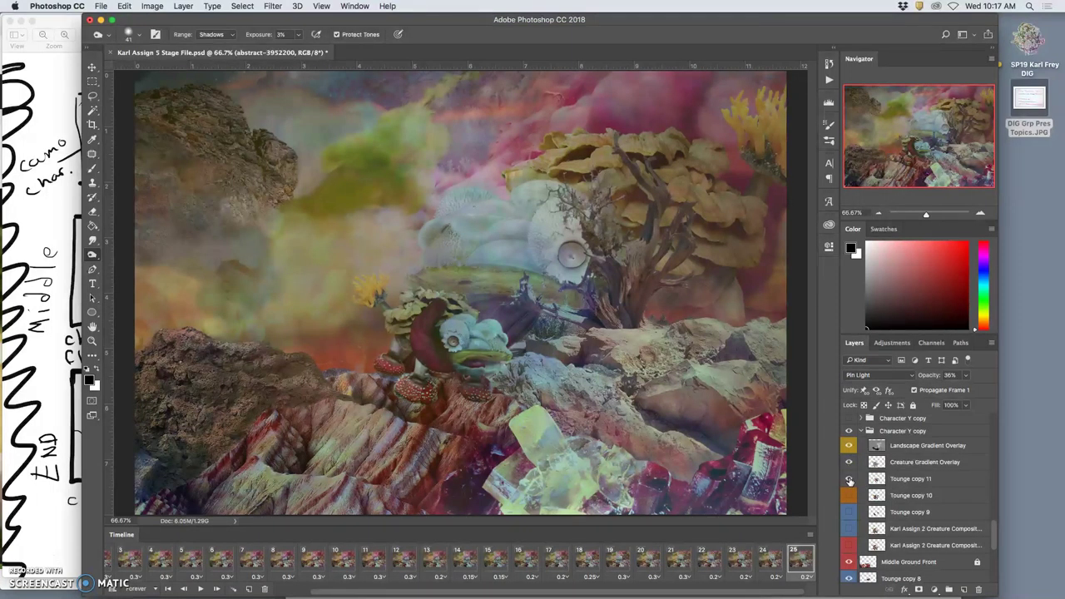
{"action": "left_click", "coordinate": [849, 480]}
{"action": "left_click", "coordinate": [766, 559]}
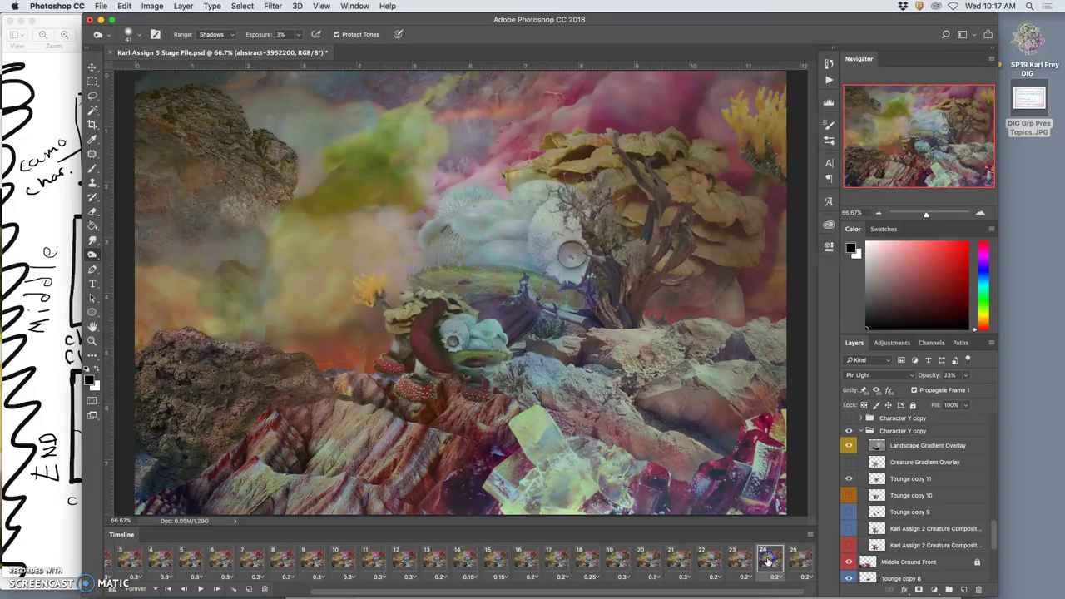
{"action": "left_click", "coordinate": [808, 528]}
{"action": "left_click", "coordinate": [772, 557]}
{"action": "left_click", "coordinate": [795, 557]}
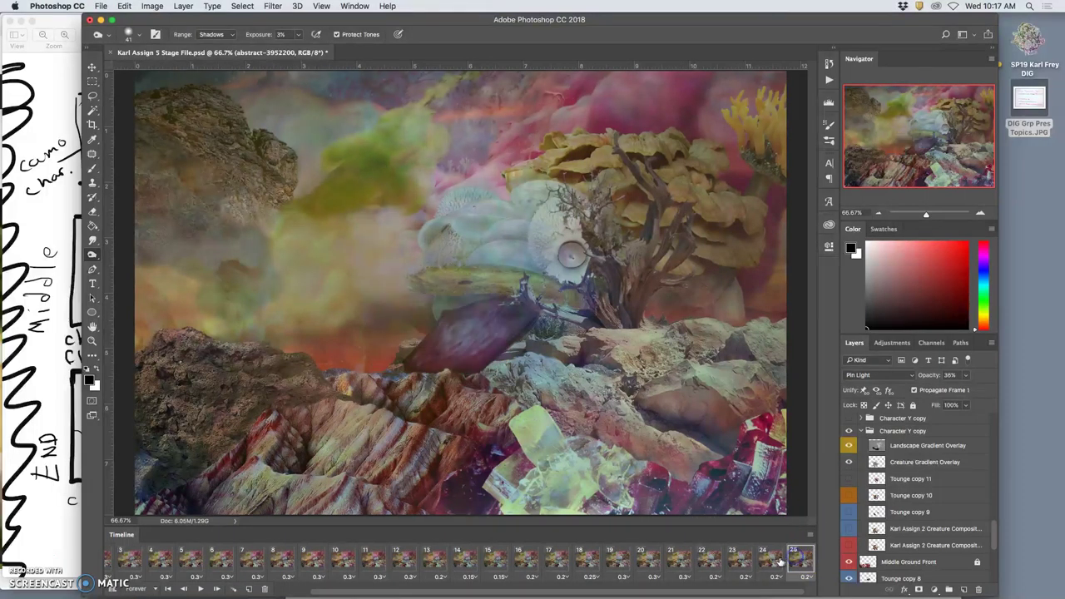
Hide the Tounge copy 8 leaf shape and adjust Tounge copy and Tounge layer visibility
{"action": "left_click", "coordinate": [875, 510]}
{"action": "scroll", "coordinate": [878, 509], "scroll_direction": "up", "scroll_amount": 1}
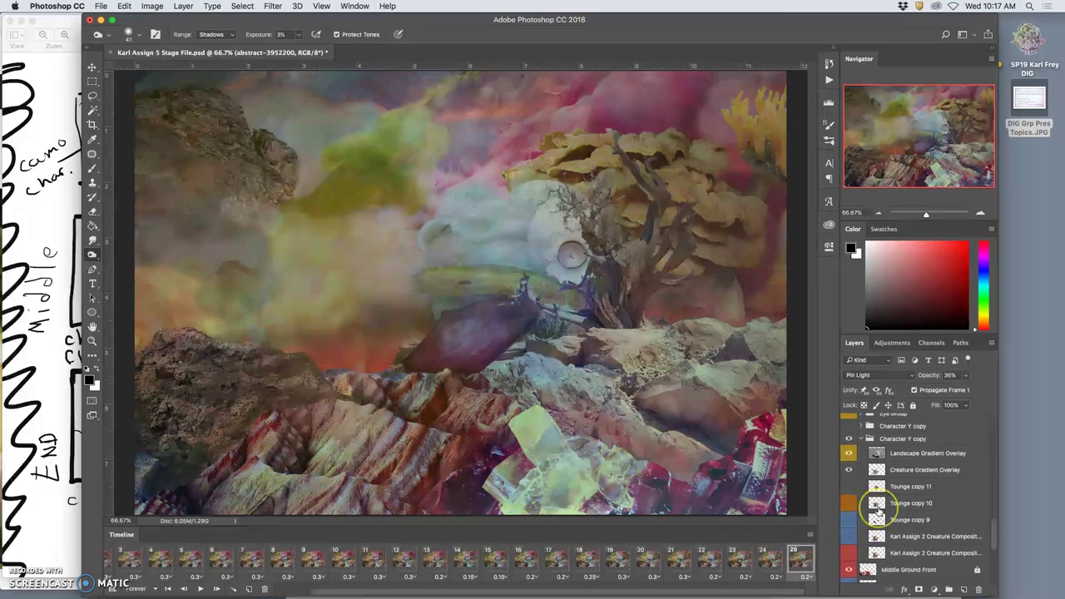
{"action": "scroll", "coordinate": [878, 509], "scroll_direction": "down", "scroll_amount": 3}
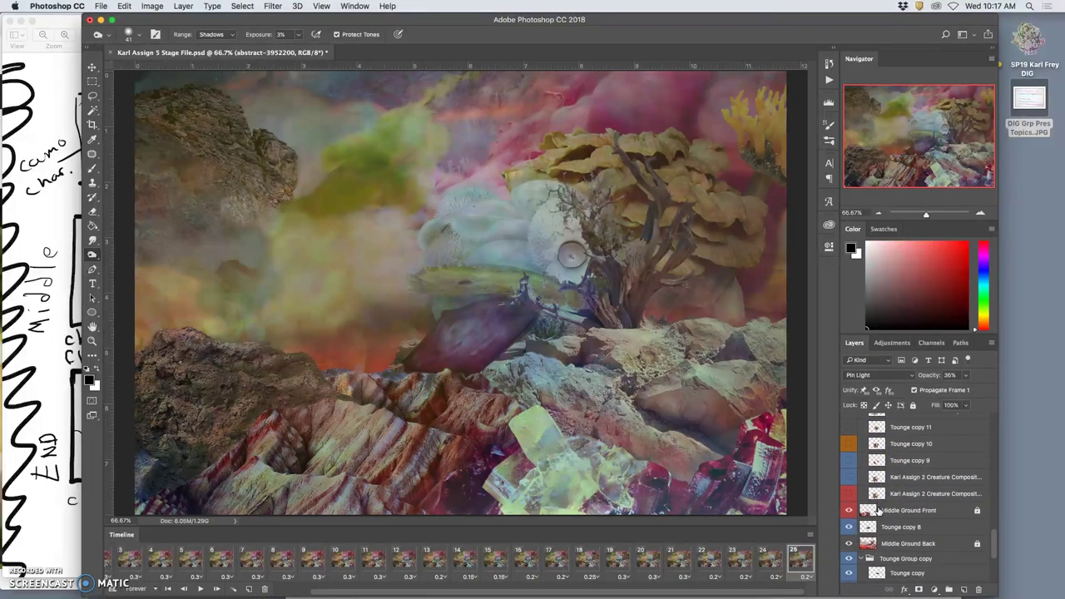
{"action": "left_click", "coordinate": [848, 527]}
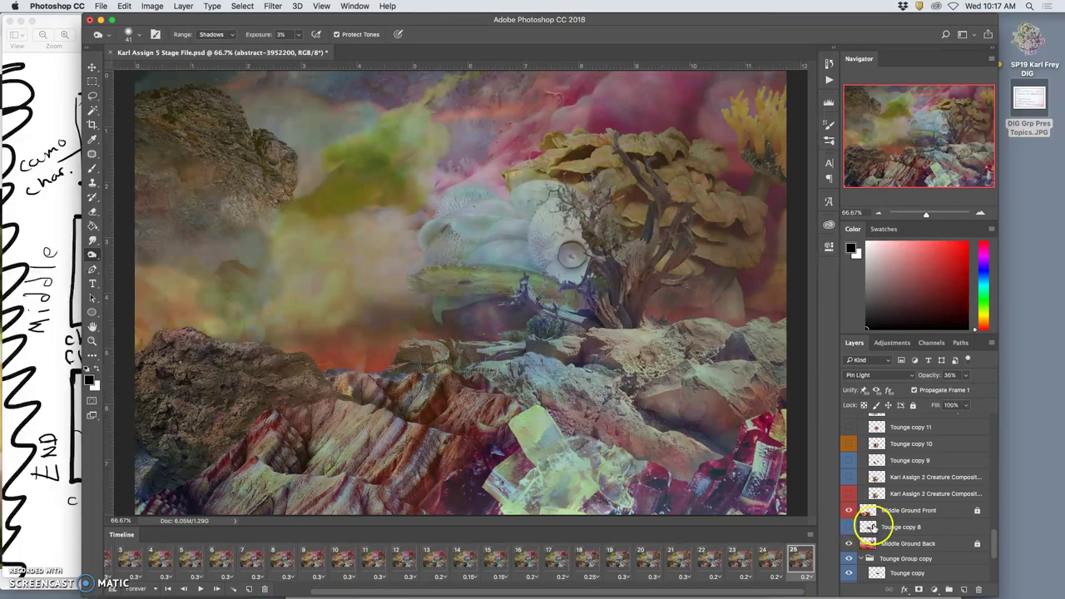
{"action": "scroll", "coordinate": [882, 526], "scroll_direction": "down", "scroll_amount": 1}
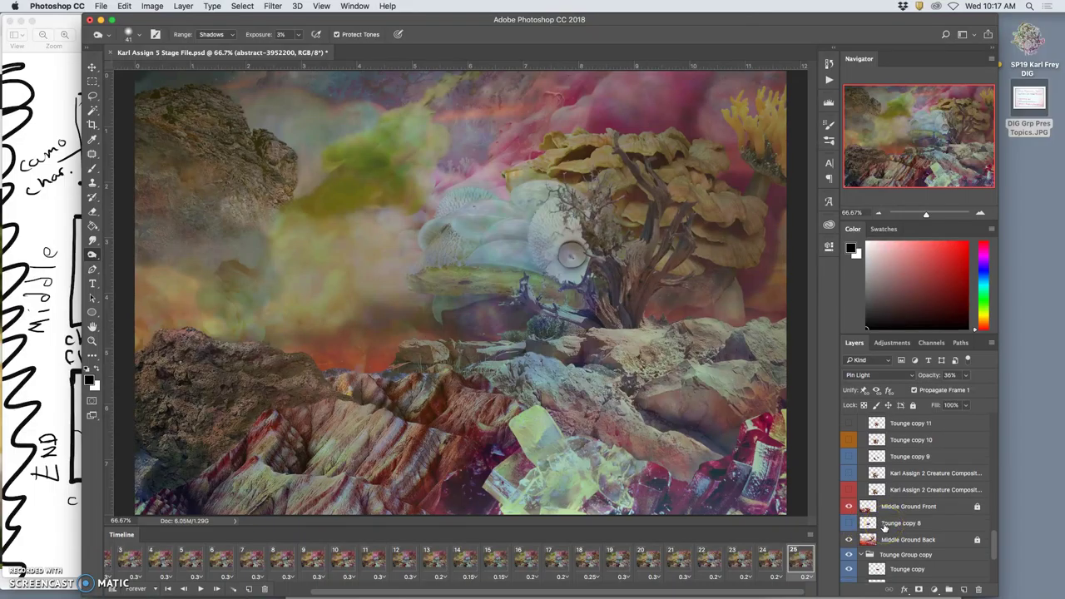
{"action": "scroll", "coordinate": [884, 524], "scroll_direction": "down", "scroll_amount": 3}
{"action": "left_click", "coordinate": [849, 524]}
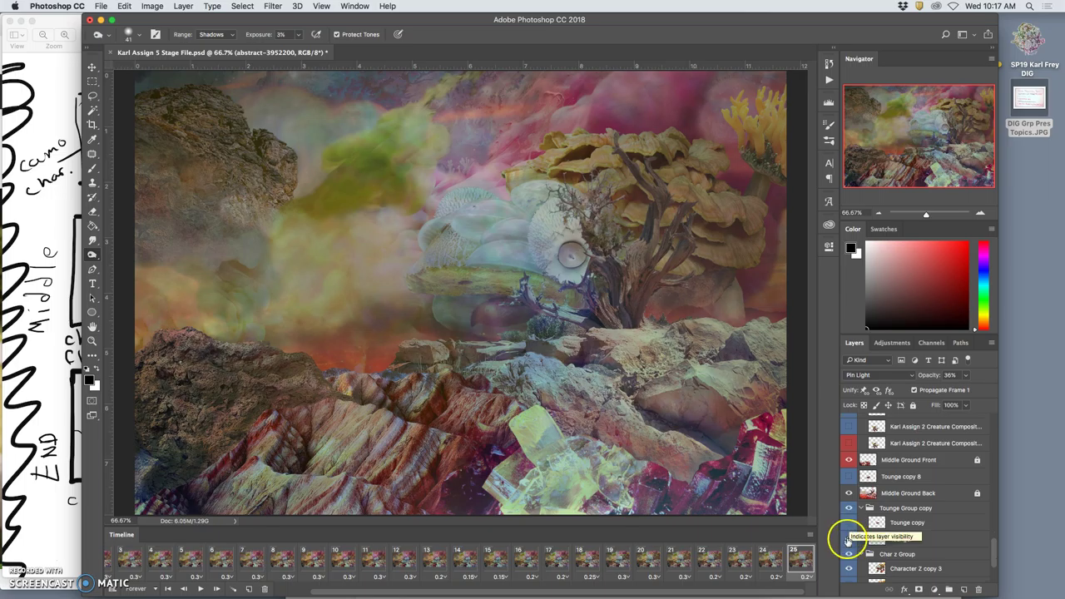
{"action": "left_click", "coordinate": [848, 540]}
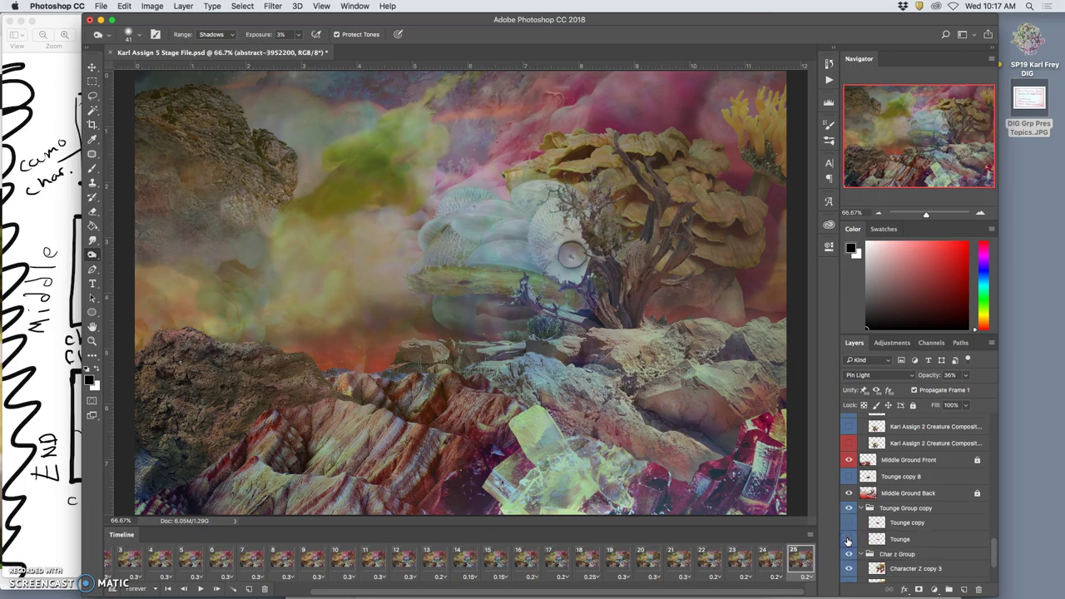
{"action": "scroll", "coordinate": [861, 539], "scroll_direction": "down", "scroll_amount": 2}
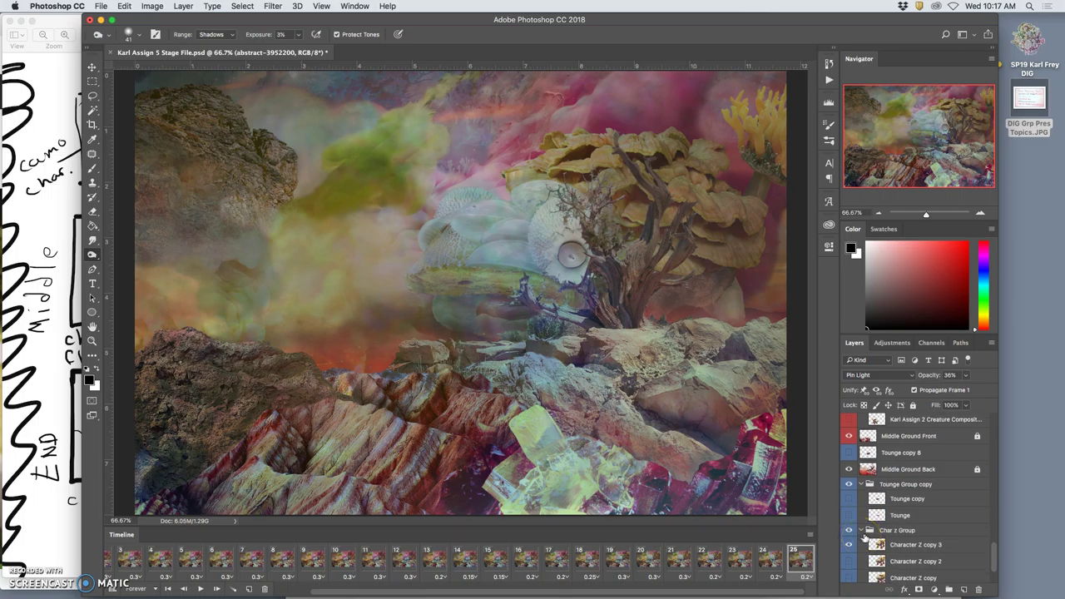
Check frames 23, 24 and 25 in the Timeline, then return to frame 21
{"action": "left_click", "coordinate": [745, 562]}
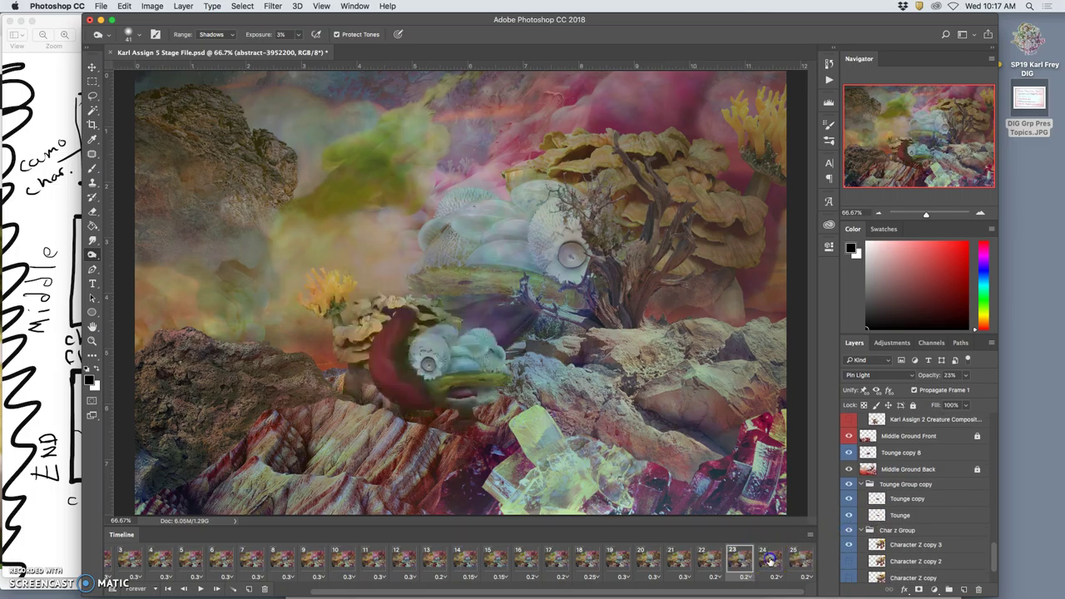
{"action": "left_click", "coordinate": [769, 562]}
{"action": "left_click", "coordinate": [798, 562]}
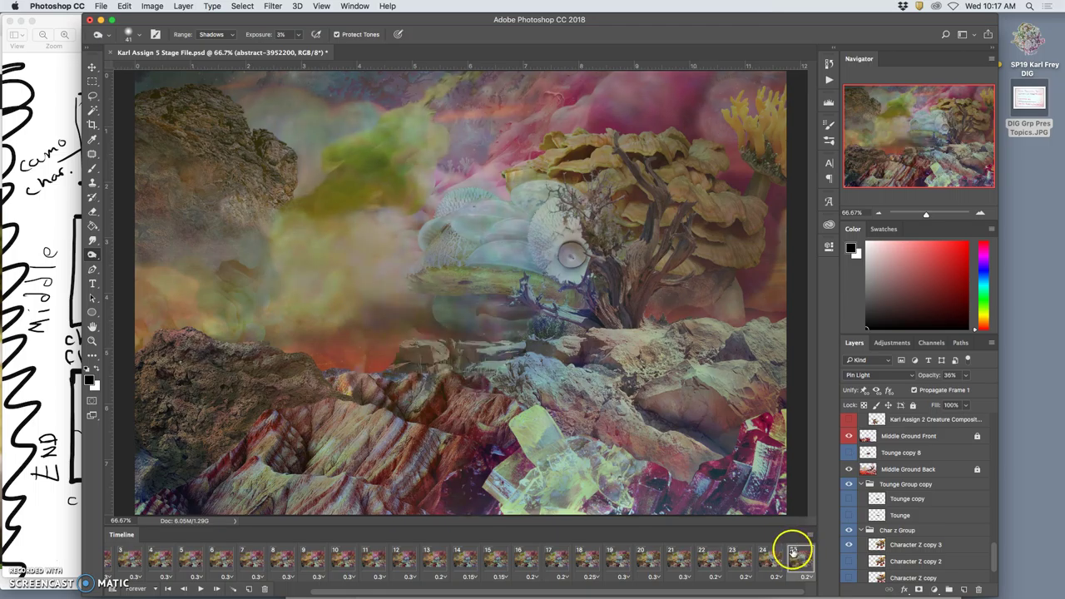
{"action": "left_click", "coordinate": [774, 562]}
{"action": "left_click", "coordinate": [794, 561]}
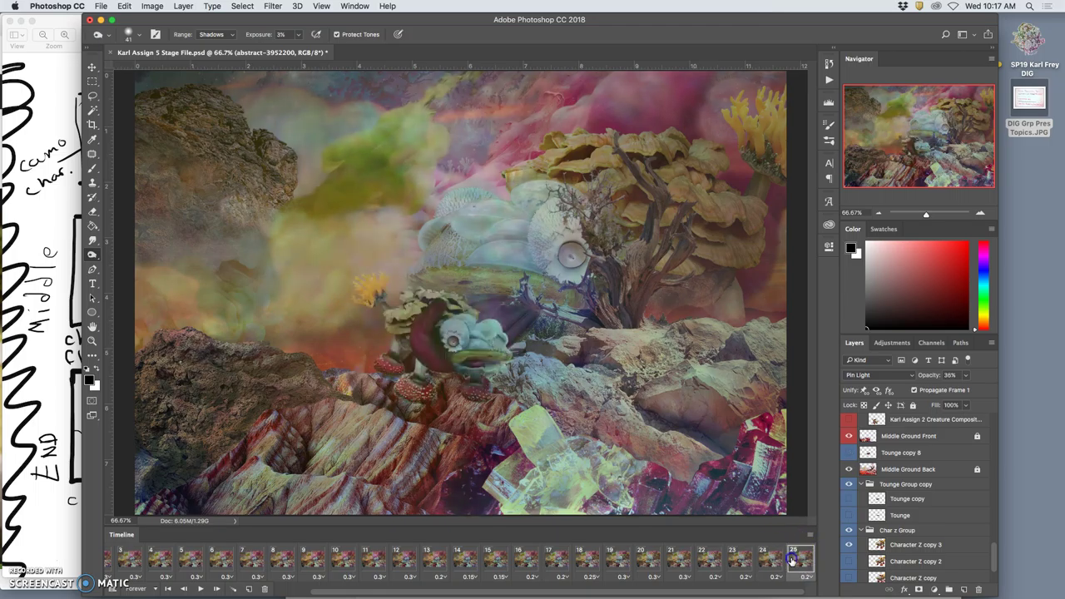
{"action": "left_click", "coordinate": [674, 559]}
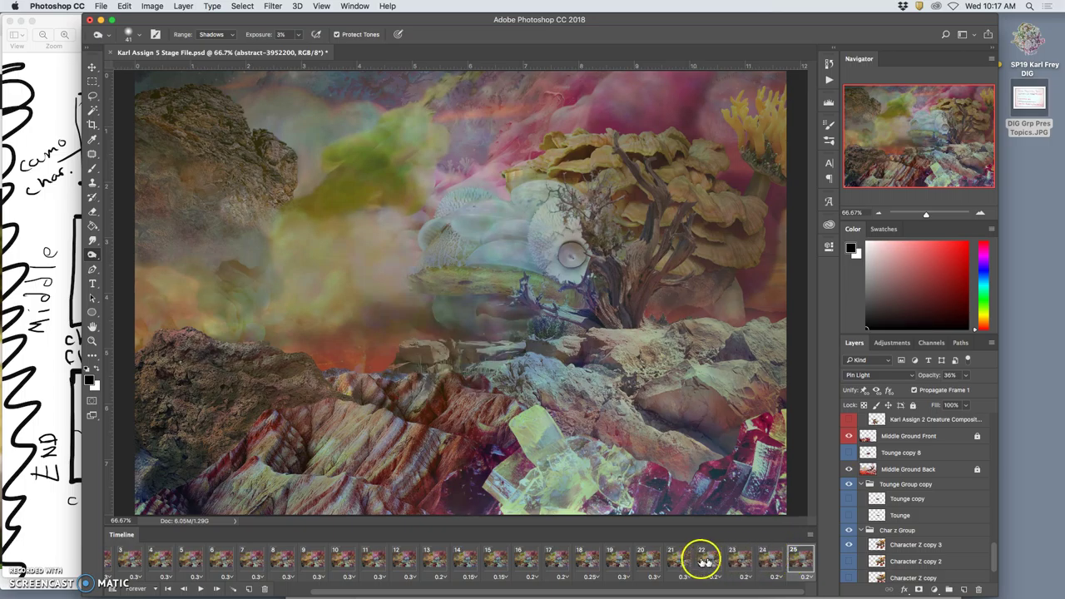
Play the animation through, stop playback, and display final frame 25
{"action": "left_click", "coordinate": [217, 590]}
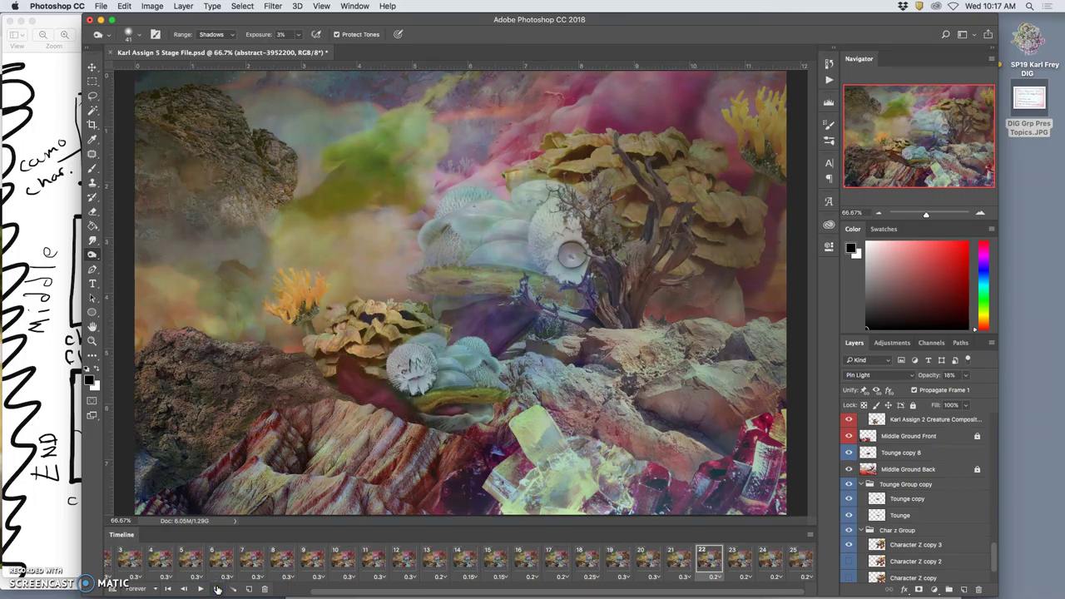
{"action": "left_click", "coordinate": [201, 589]}
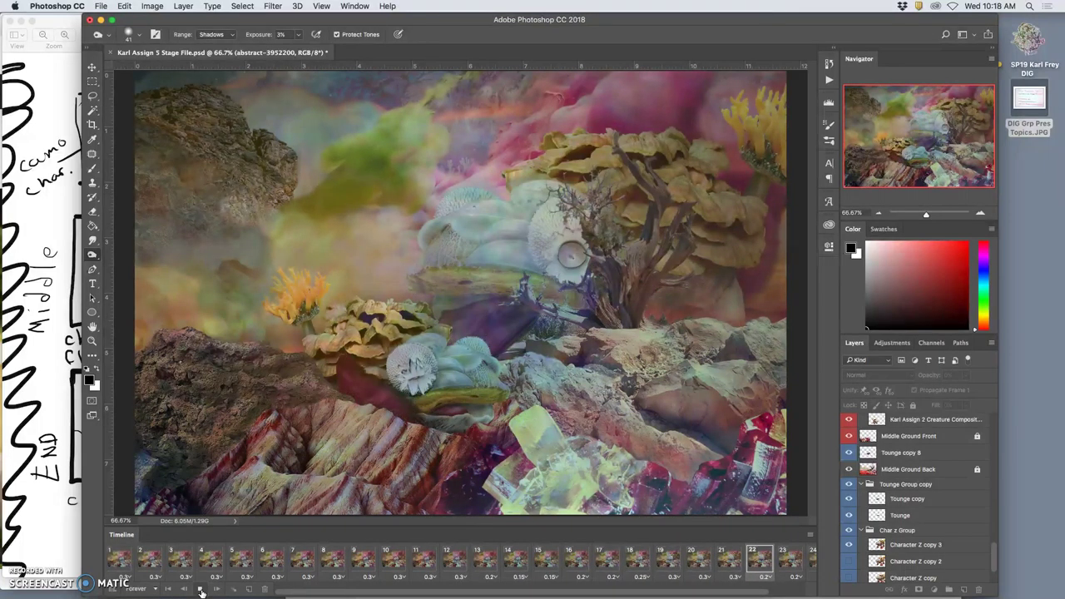
{"action": "left_click", "coordinate": [200, 590]}
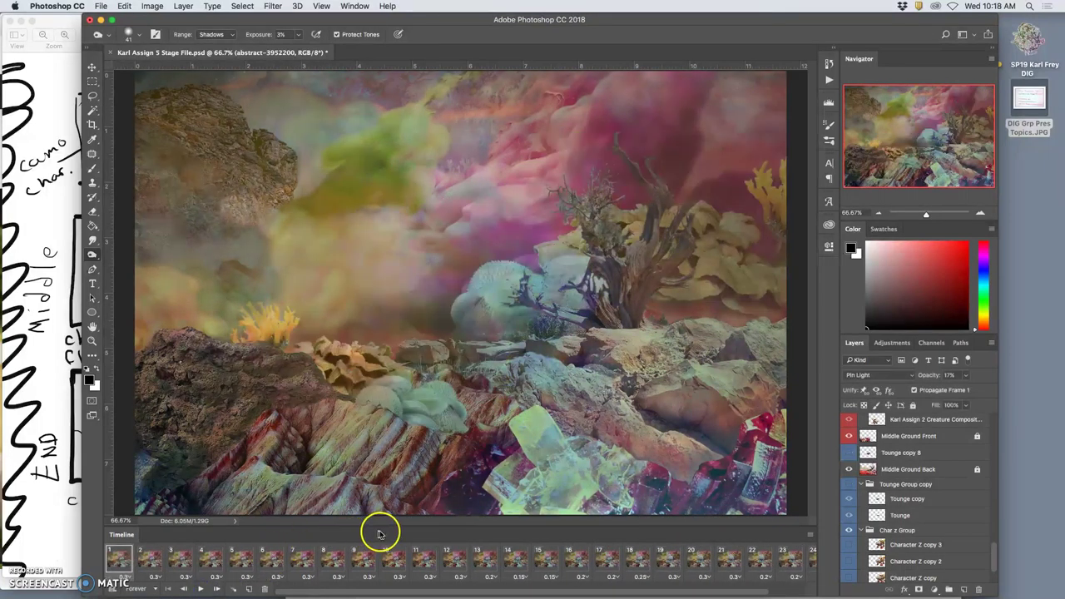
{"action": "scroll", "coordinate": [775, 567], "scroll_direction": "right", "scroll_amount": 2}
{"action": "left_click", "coordinate": [795, 561]}
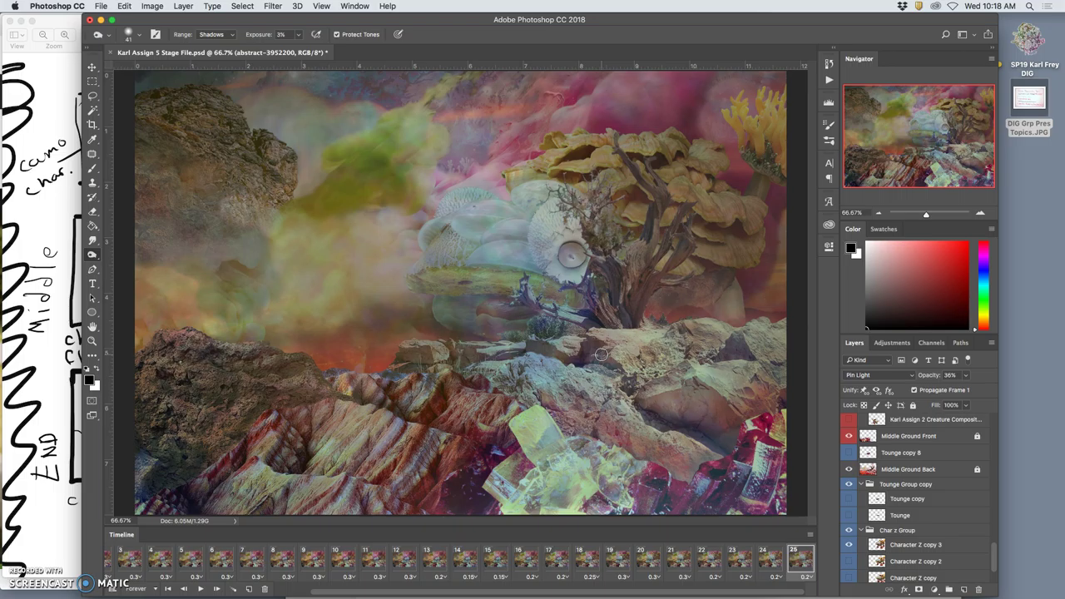
Darken the shadows near the canvas centre and preview the frames toward the start
{"action": "left_click_drag", "start_coordinate": [556, 315], "coordinate": [535, 296]}
{"action": "mouse_move", "coordinate": [797, 563]}
{"action": "left_mouse_down"}
{"action": "mouse_move", "coordinate": [262, 537]}
{"action": "mouse_move", "coordinate": [142, 573]}
{"action": "mouse_move", "coordinate": [147, 554]}
{"action": "mouse_move", "coordinate": [801, 559]}
{"action": "left_mouse_up"}
{"action": "scroll", "coordinate": [905, 499], "scroll_direction": "down", "scroll_amount": 1}
{"action": "scroll", "coordinate": [905, 496], "scroll_direction": "up", "scroll_amount": 4}
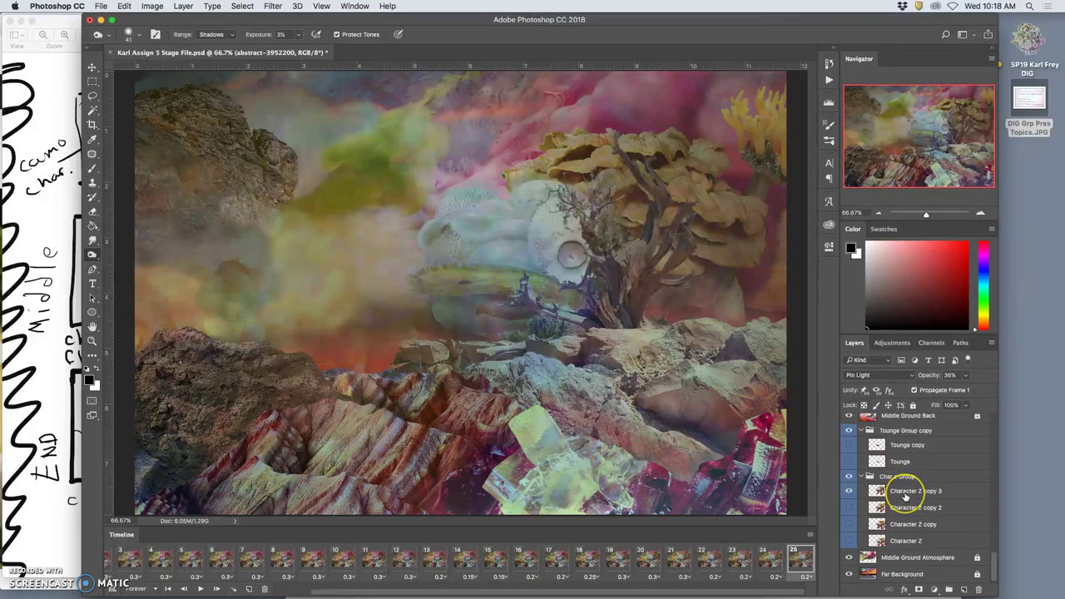
{"action": "scroll", "coordinate": [906, 496], "scroll_direction": "up", "scroll_amount": 5}
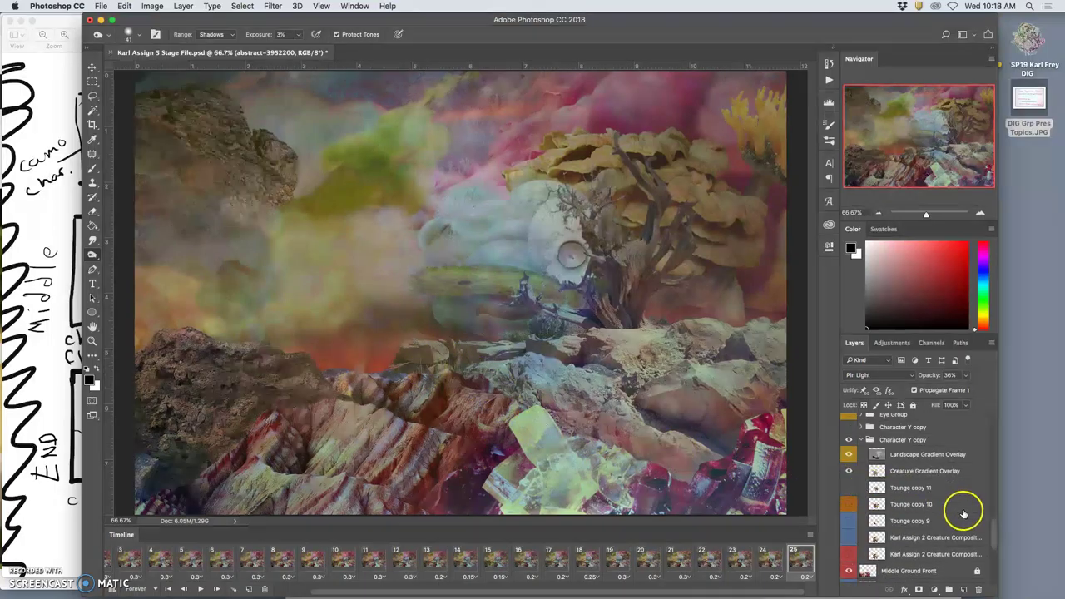
{"action": "scroll", "coordinate": [922, 506], "scroll_direction": "up", "scroll_amount": 1}
{"action": "scroll", "coordinate": [922, 506], "scroll_direction": "up", "scroll_amount": 1}
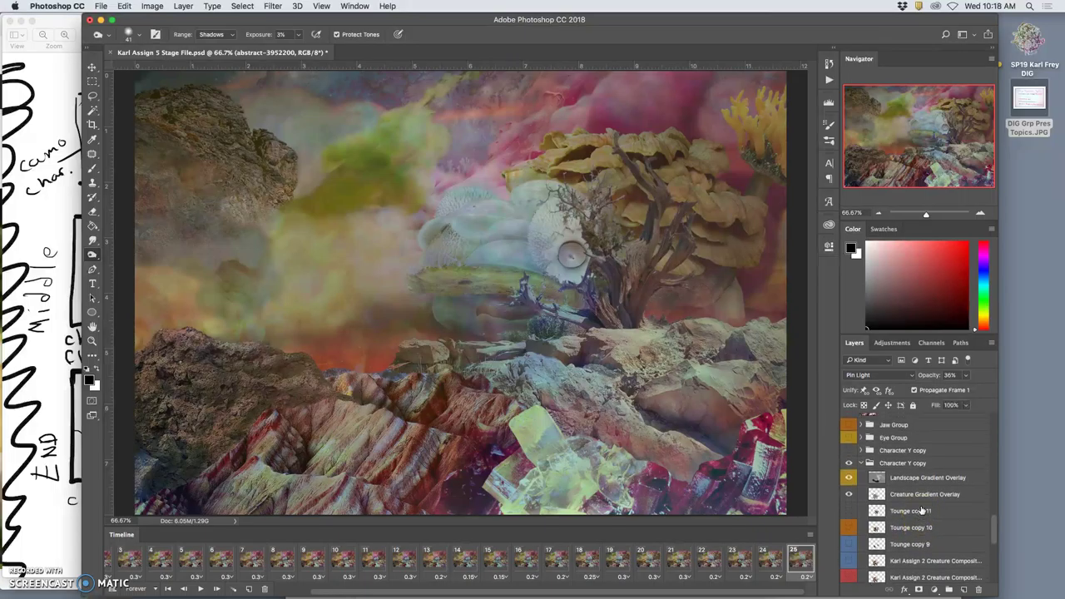
In the expanded Jaw Group, hide lower jaw copy 3 and show lower jaw copy 2
{"action": "left_click", "coordinate": [861, 451]}
{"action": "left_click", "coordinate": [861, 451]}
{"action": "left_click", "coordinate": [861, 424]}
{"action": "left_click", "coordinate": [848, 443]}
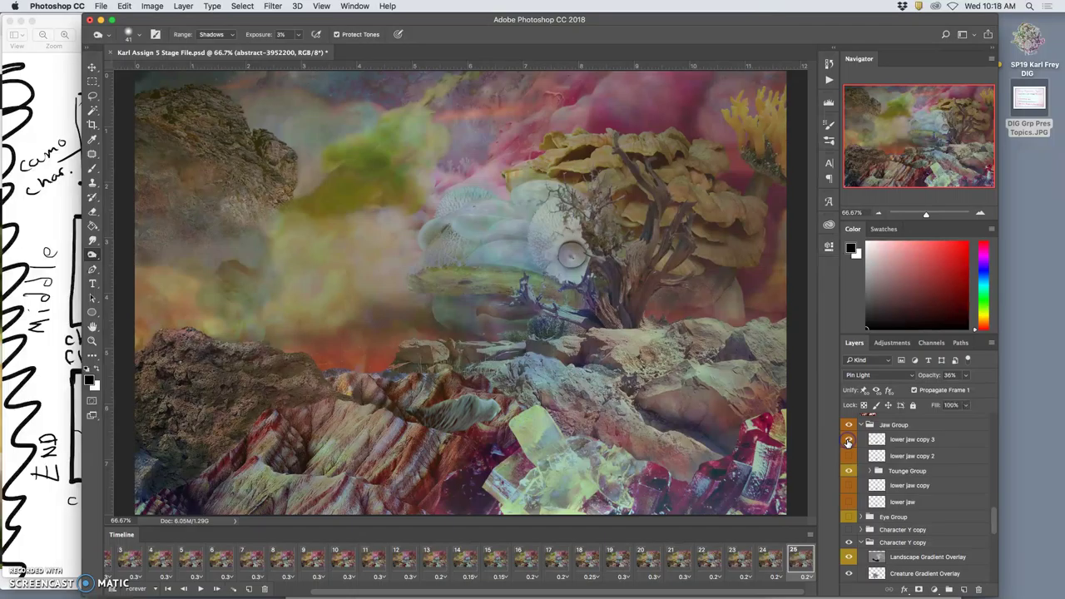
{"action": "left_click", "coordinate": [848, 442]}
{"action": "left_click", "coordinate": [848, 443]}
{"action": "left_click", "coordinate": [848, 443]}
{"action": "left_click", "coordinate": [848, 456]}
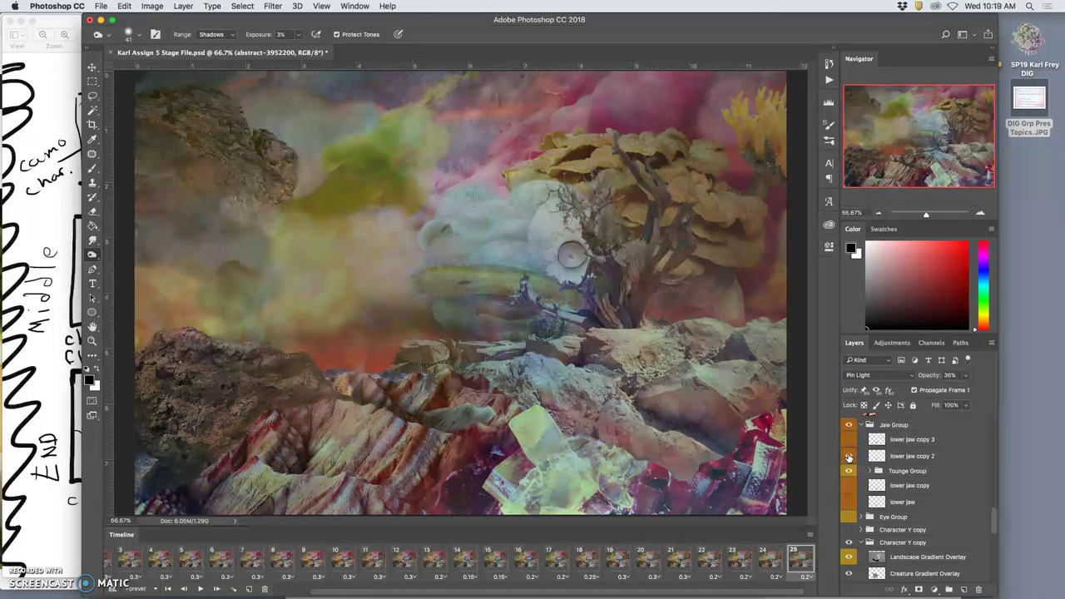
Duplicate lower jaw copy 2 with Cmd+J to create lower jaw copy 4
{"action": "left_click", "coordinate": [894, 458]}
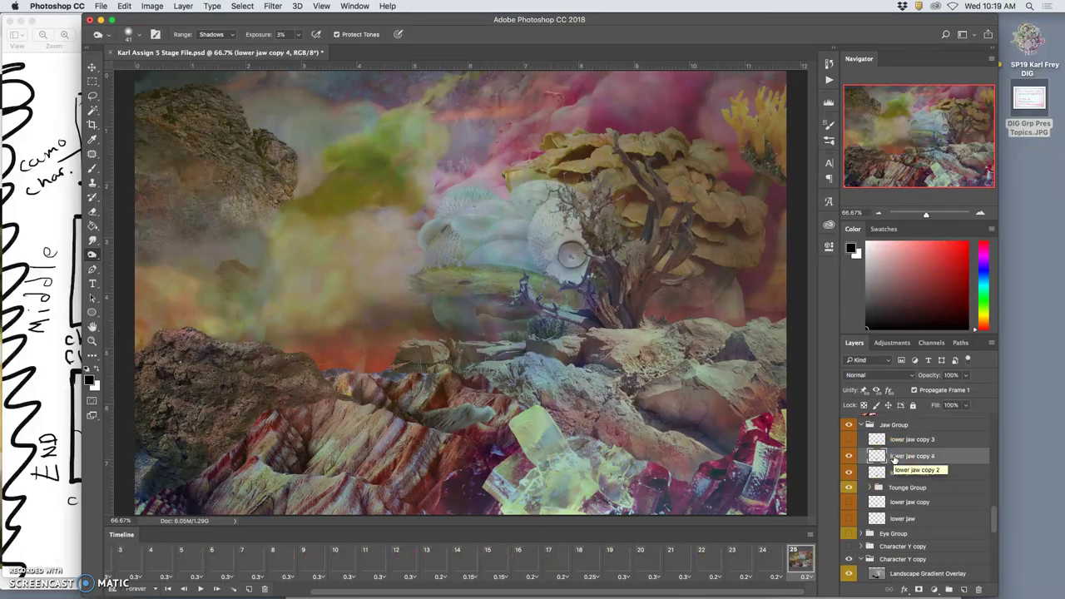
{"action": "key", "text": "super+j"}
{"action": "left_click", "coordinate": [862, 471]}
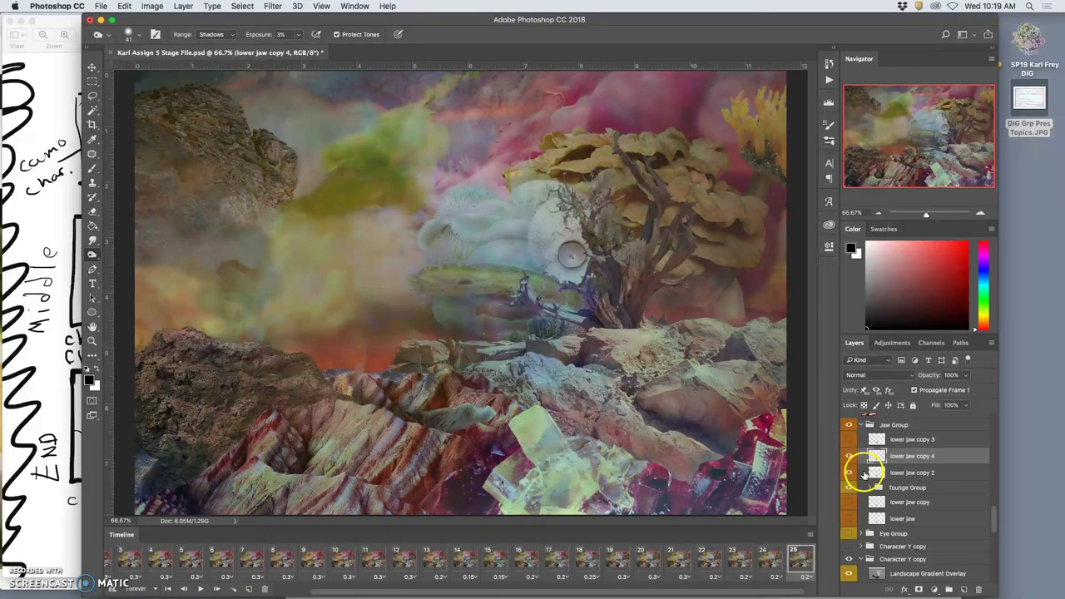